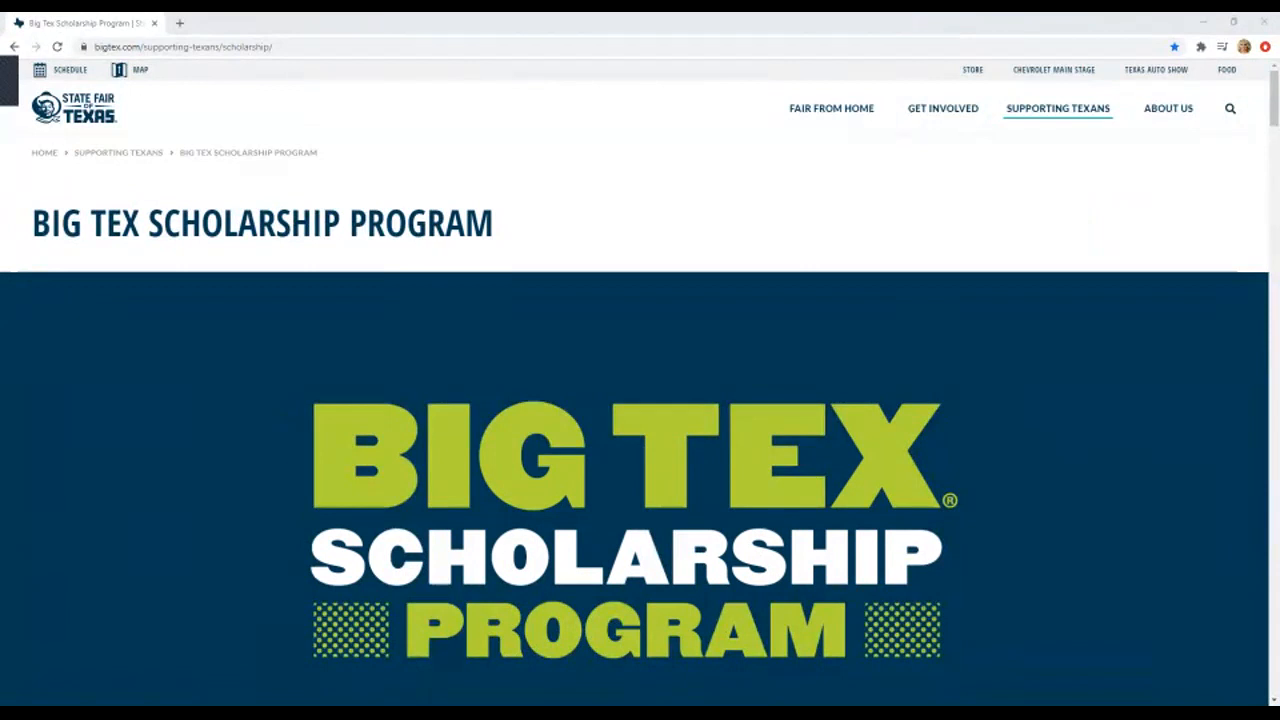
- Launch a new-scholarship application from the Big Tex Scholarship Program page
scroll(640, 400, down, 5)
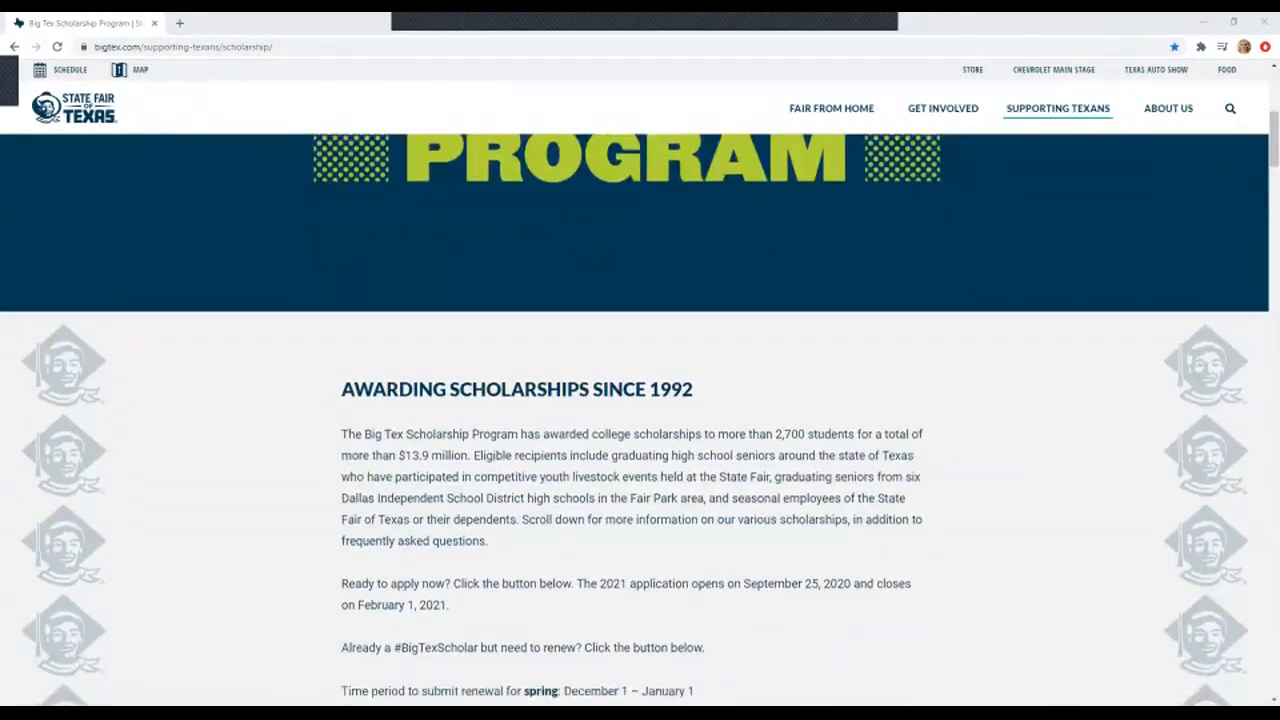
scroll(450, 634, down, 3)
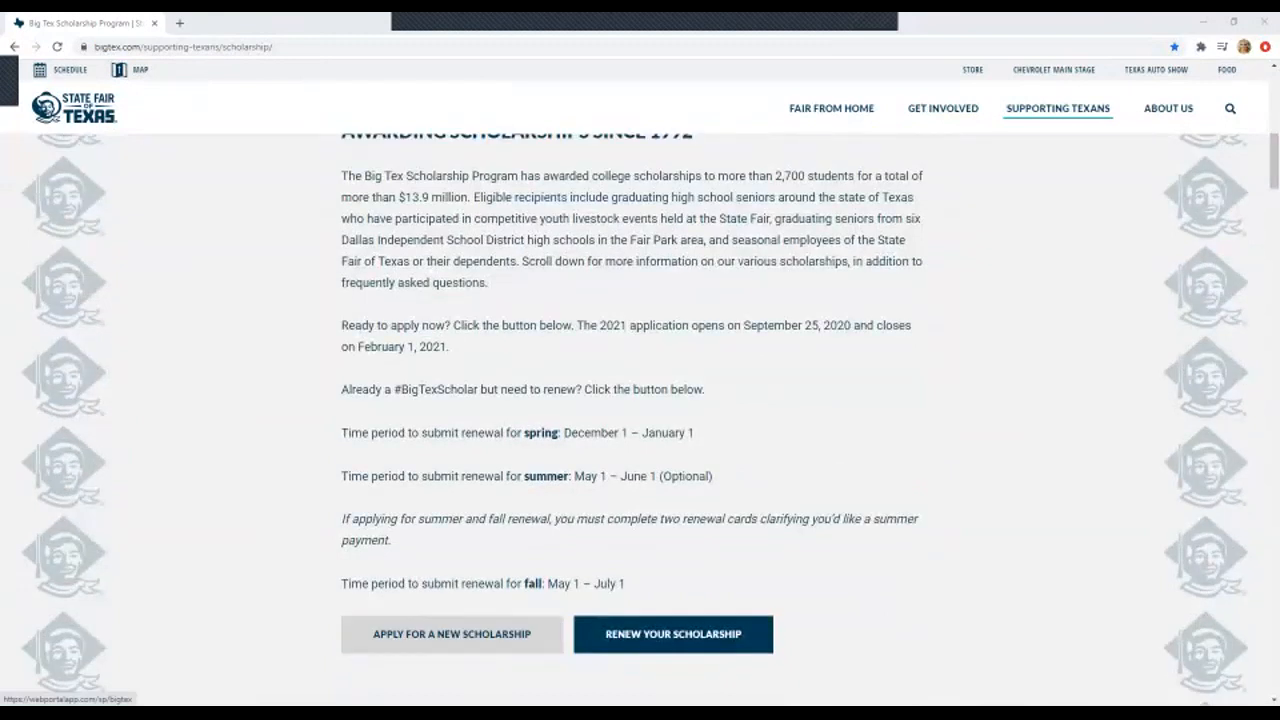
click(451, 634)
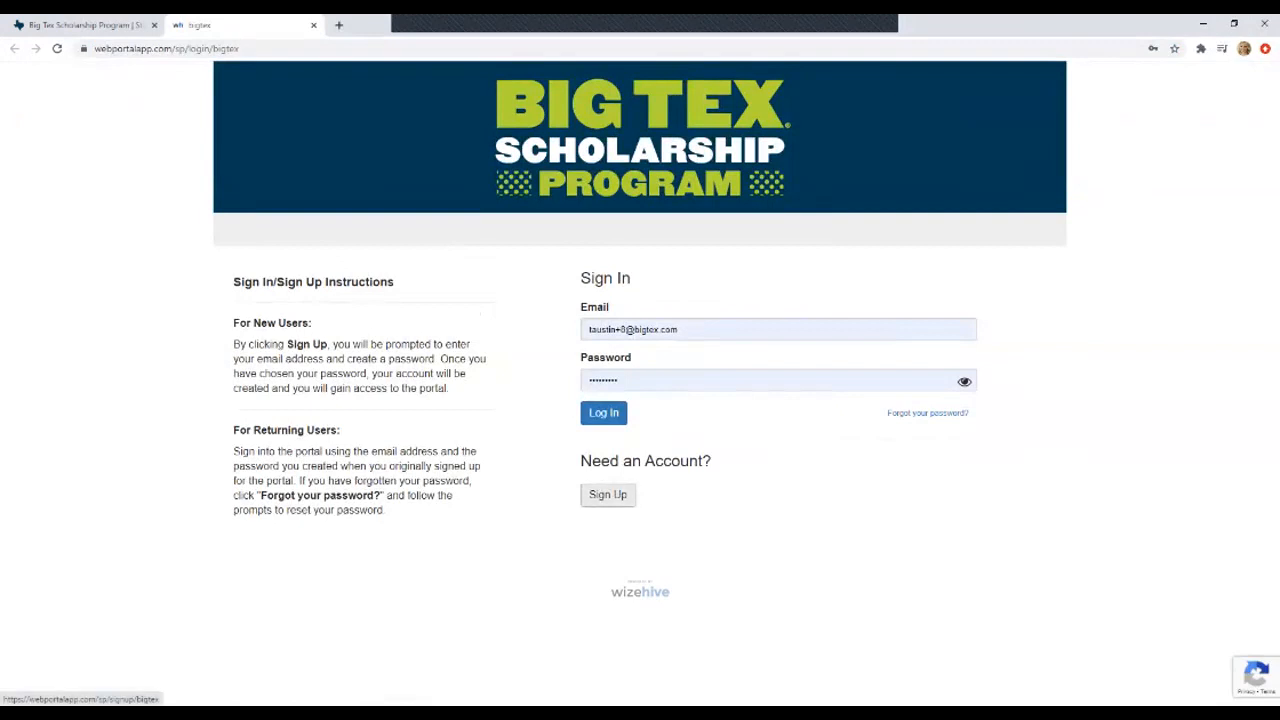
- Sign up for a portal account using the applicant's email and a confirmed password
click(607, 494)
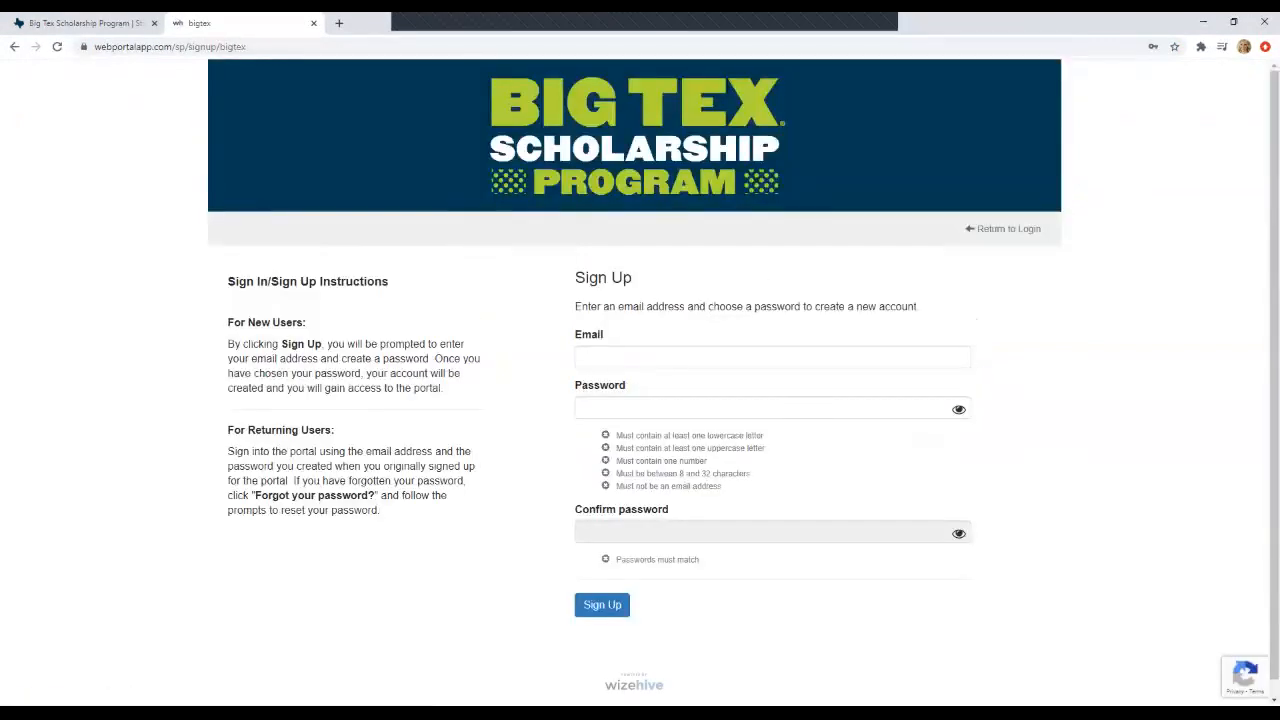
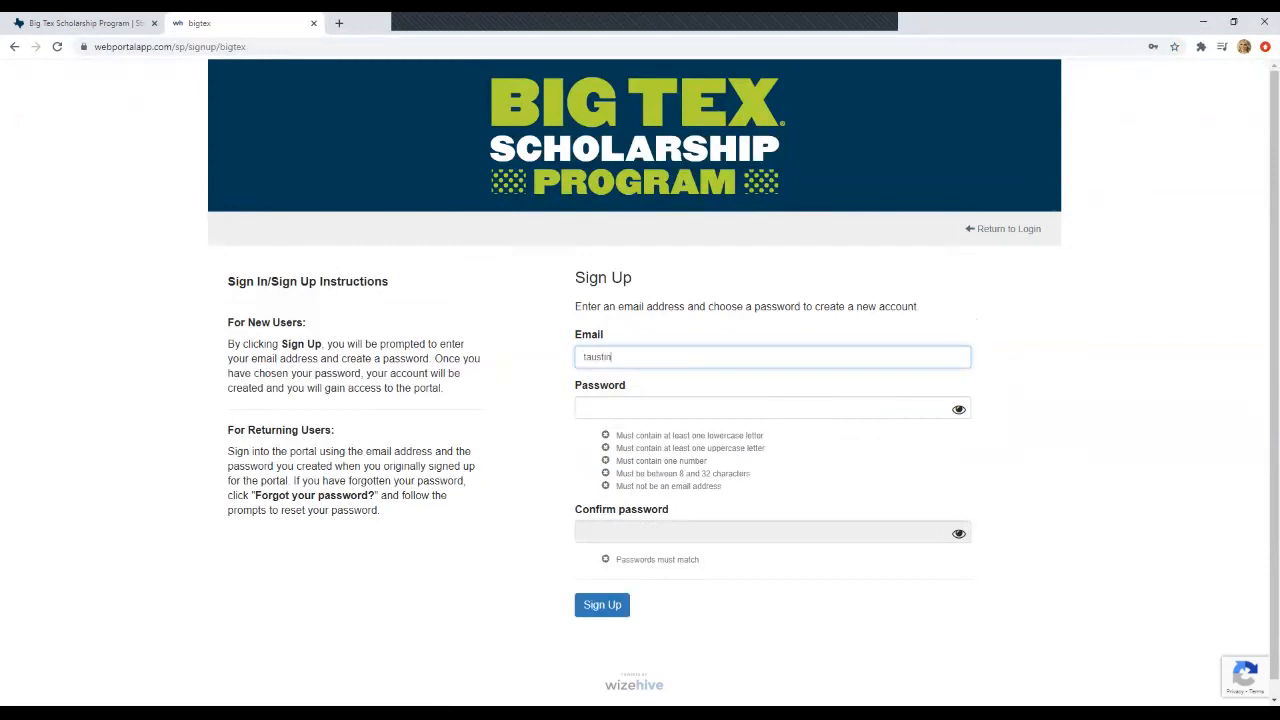
key(Tab)
text(•••••••••)
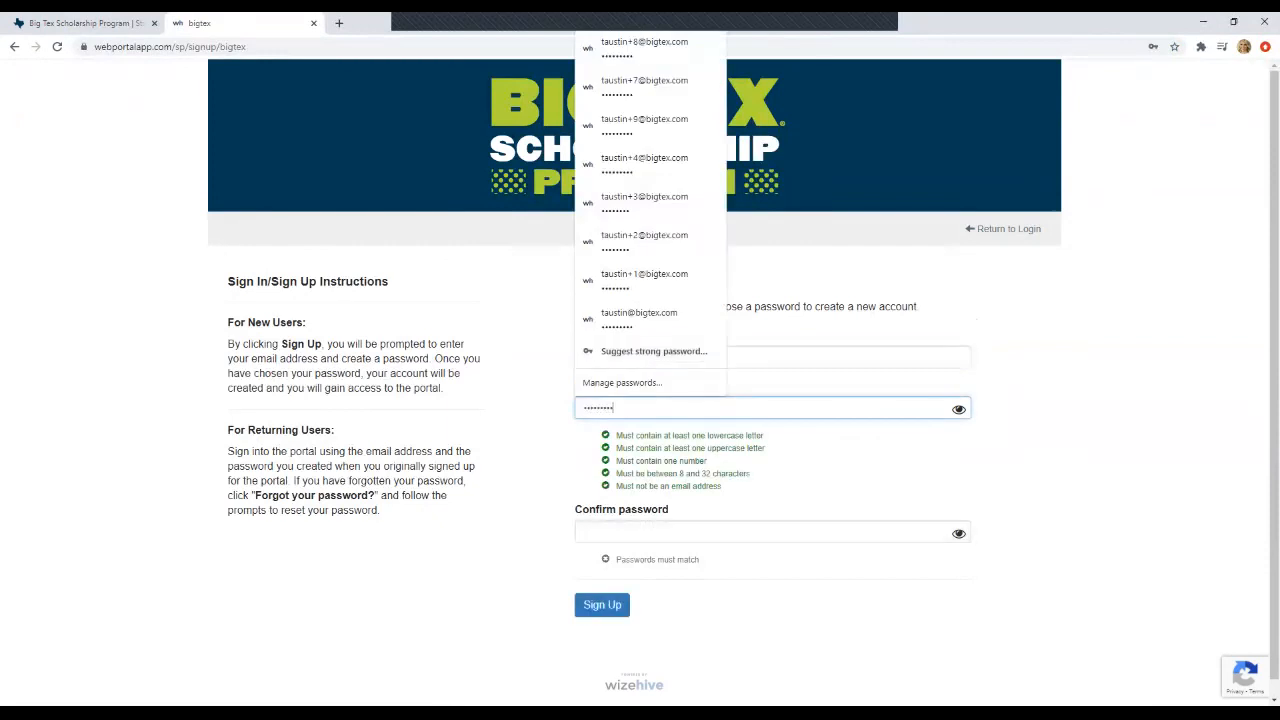
key(Tab)
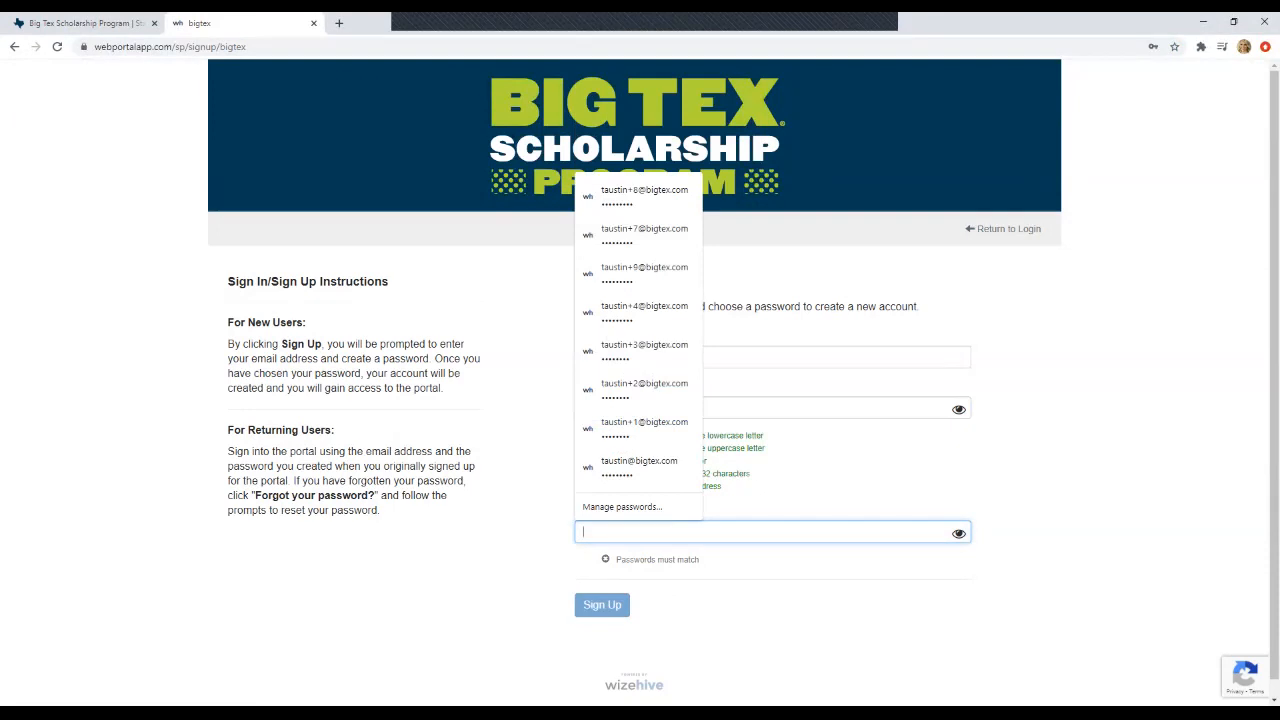
text(•••••••••)
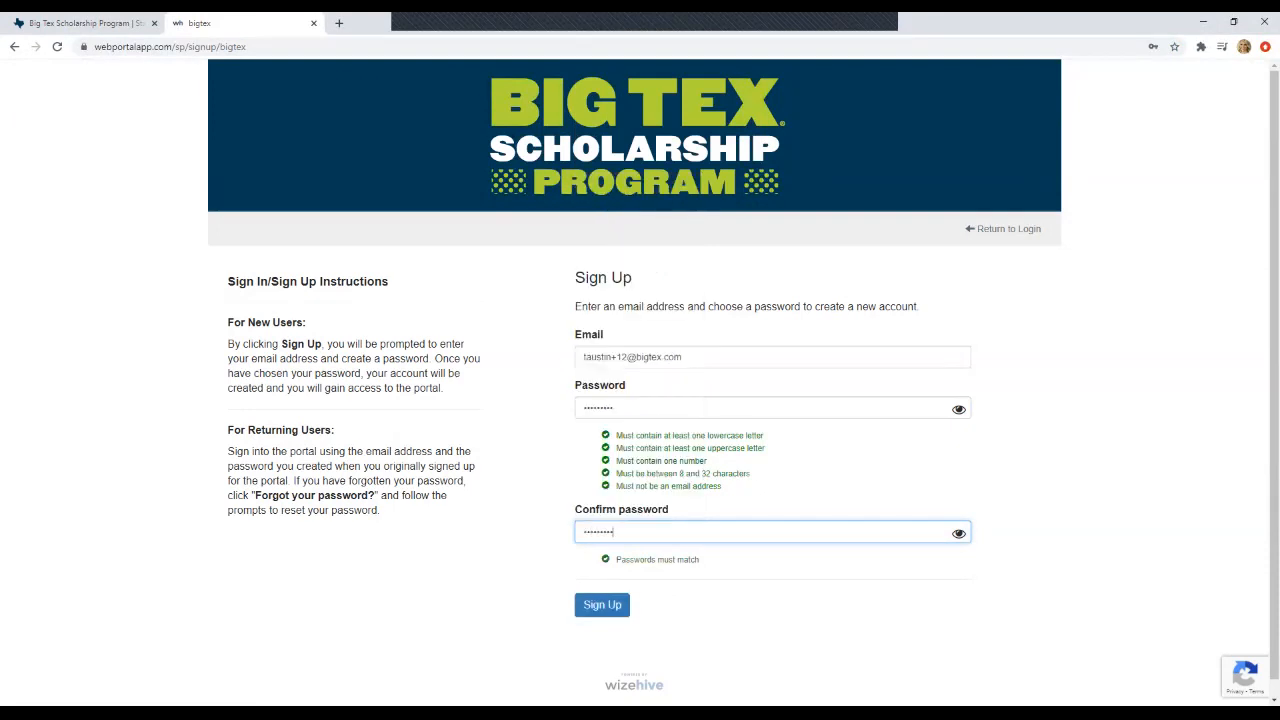
click(602, 604)
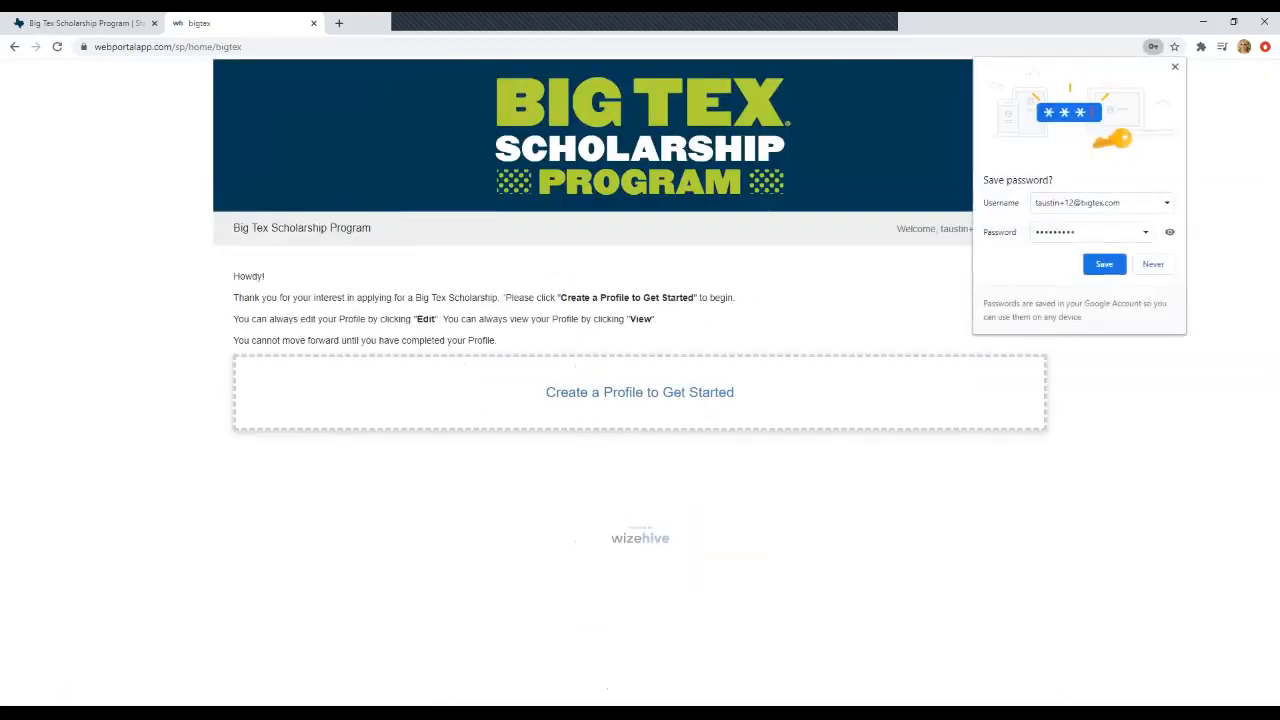
- Dismiss the save-password prompt, begin a profile, and answer Yes to attending a Texas school
click(1175, 67)
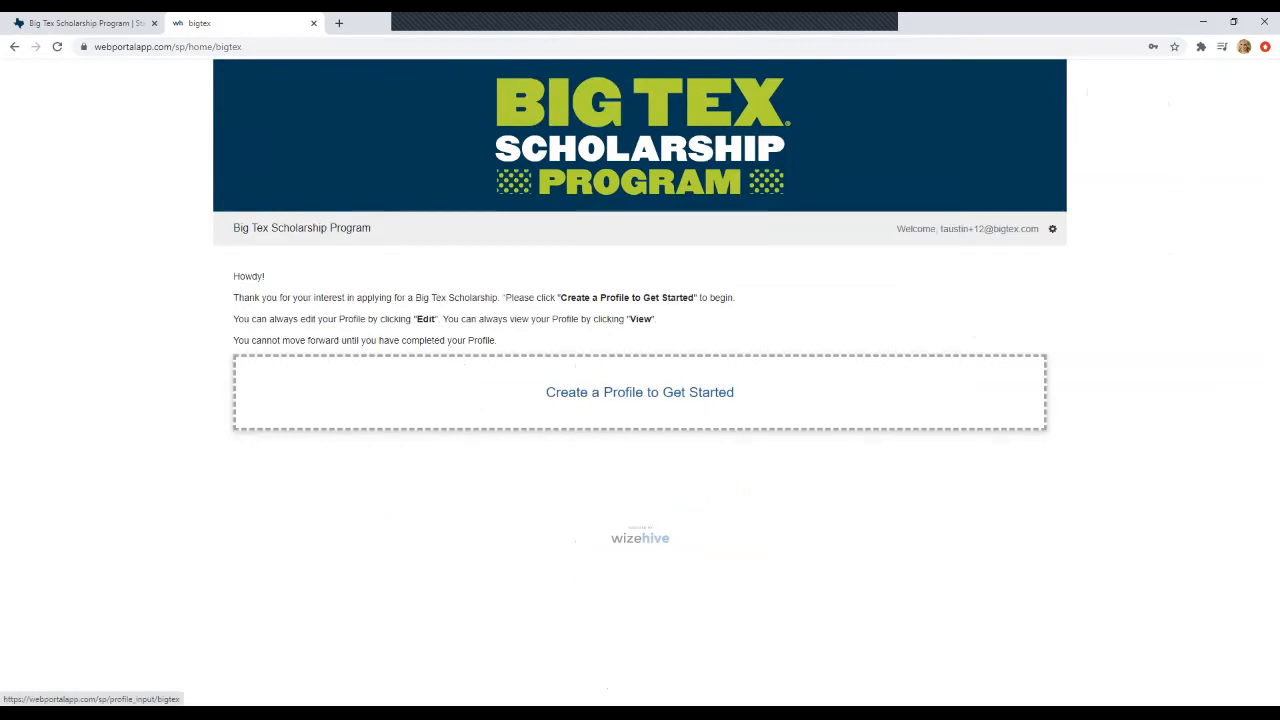
click(640, 392)
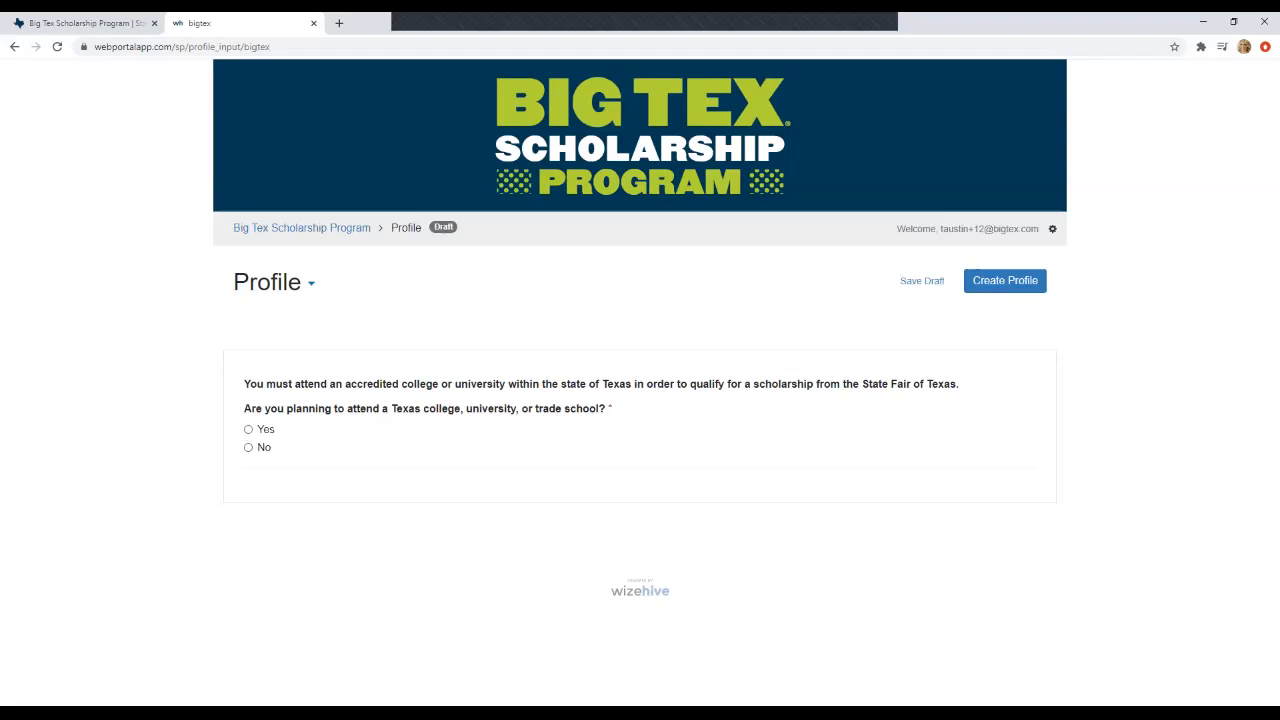
click(248, 429)
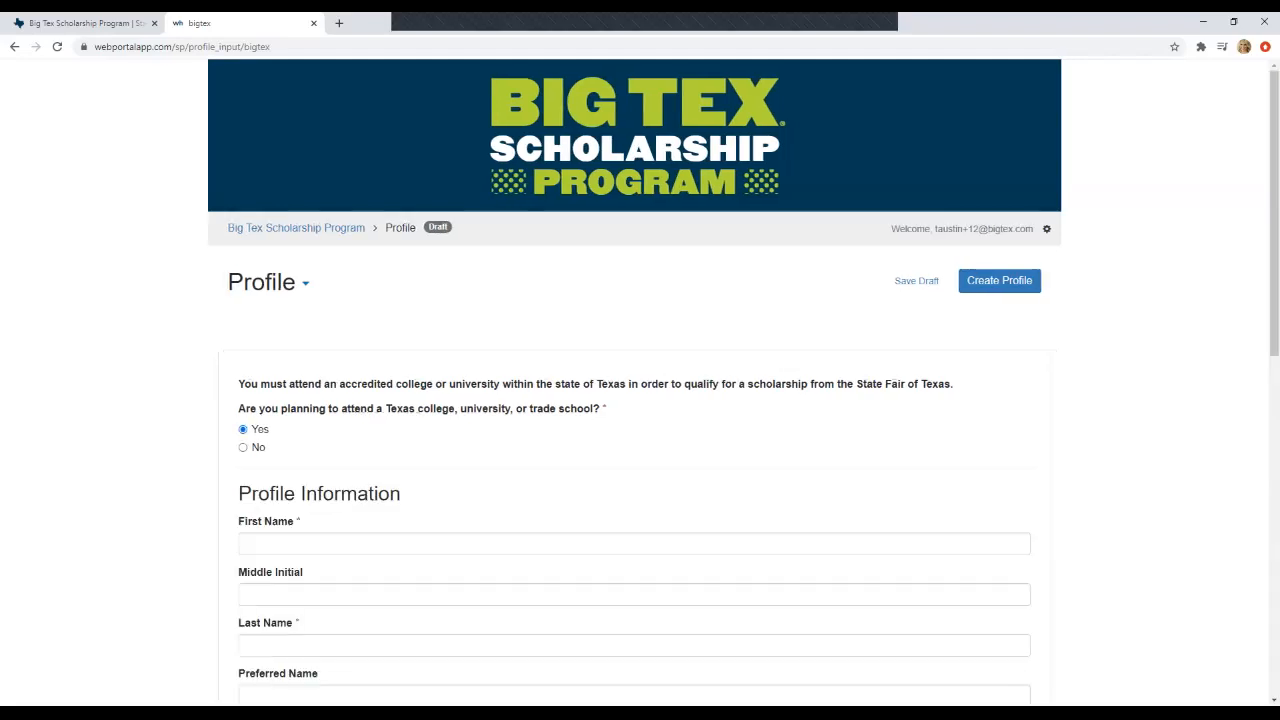
- Enter the applicant's first name, middle initial, last name, preferred name, cellphone and email
scroll(640, 400, down, 2)
click(634, 343)
key(Tab)
key(Tab)
key(Tab)
key(Tab)
key(Tab)
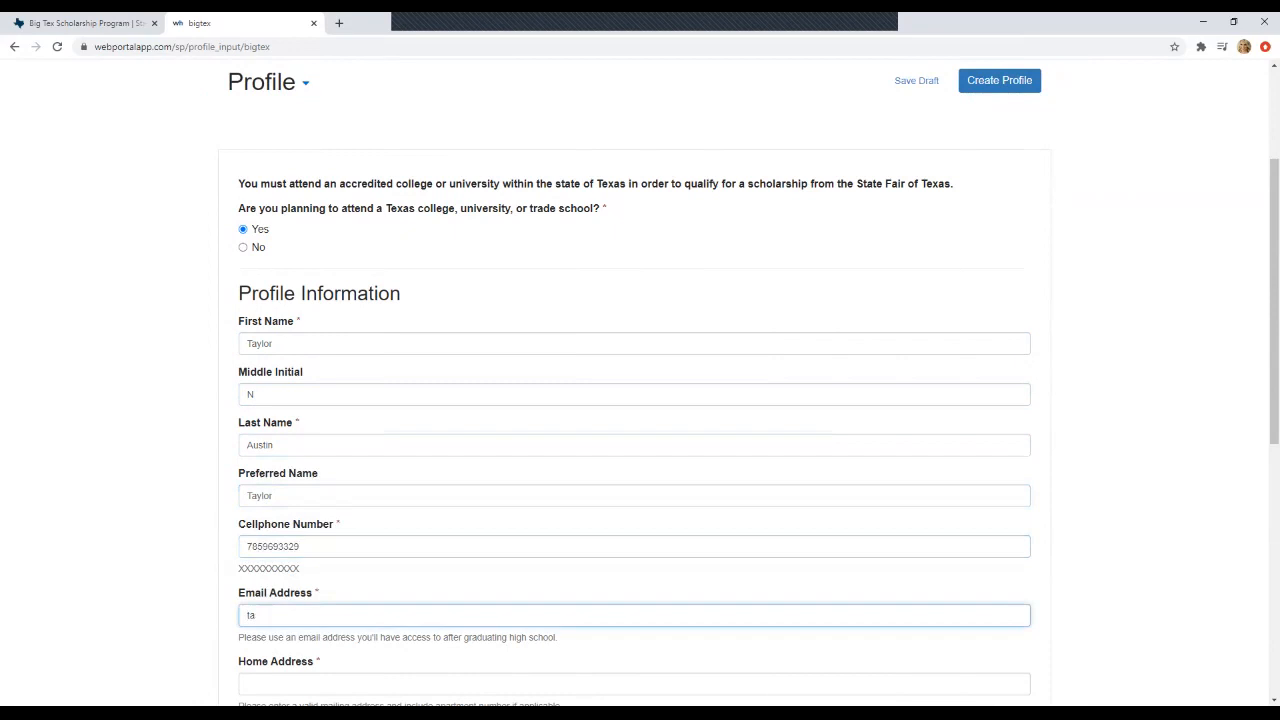
key(Tab)
- Enter the applicant's P.O. box address with city Dallas, Dallas County, Texas, and zip code
scroll(640, 400, down, 2)
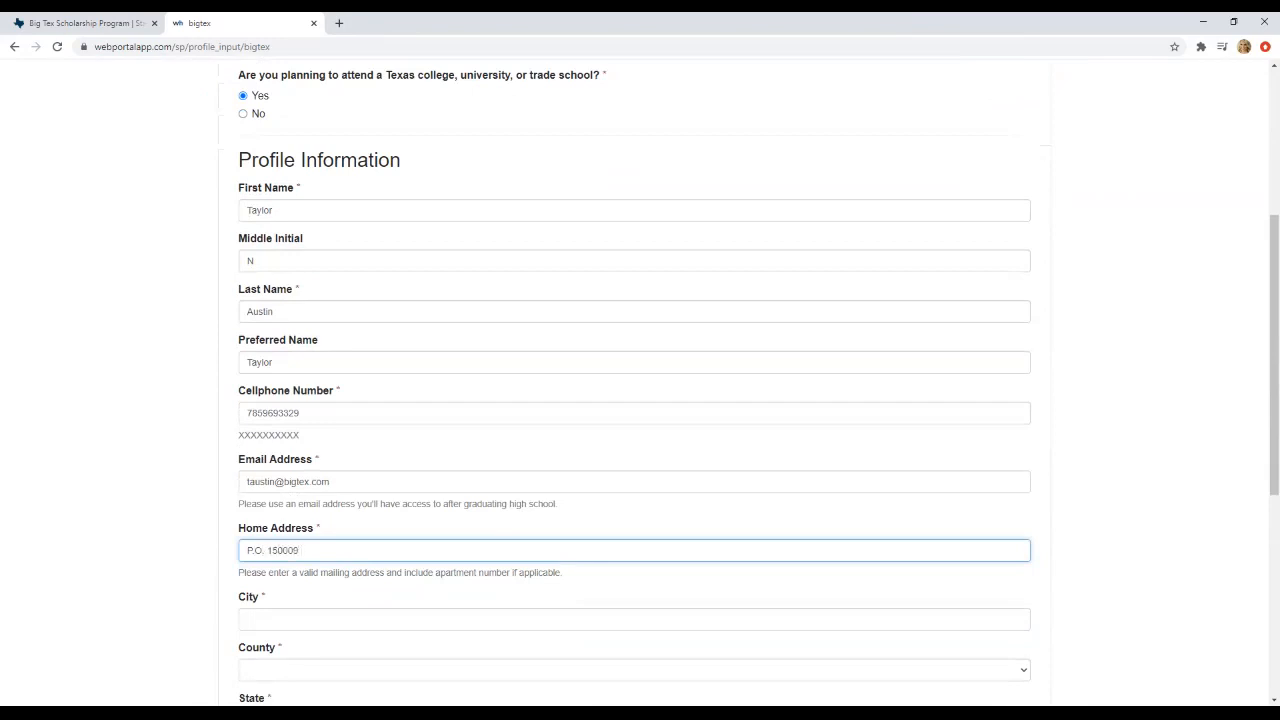
key(Tab)
text(Dallas)
key(Tab)
scroll(640, 380, down, 2)
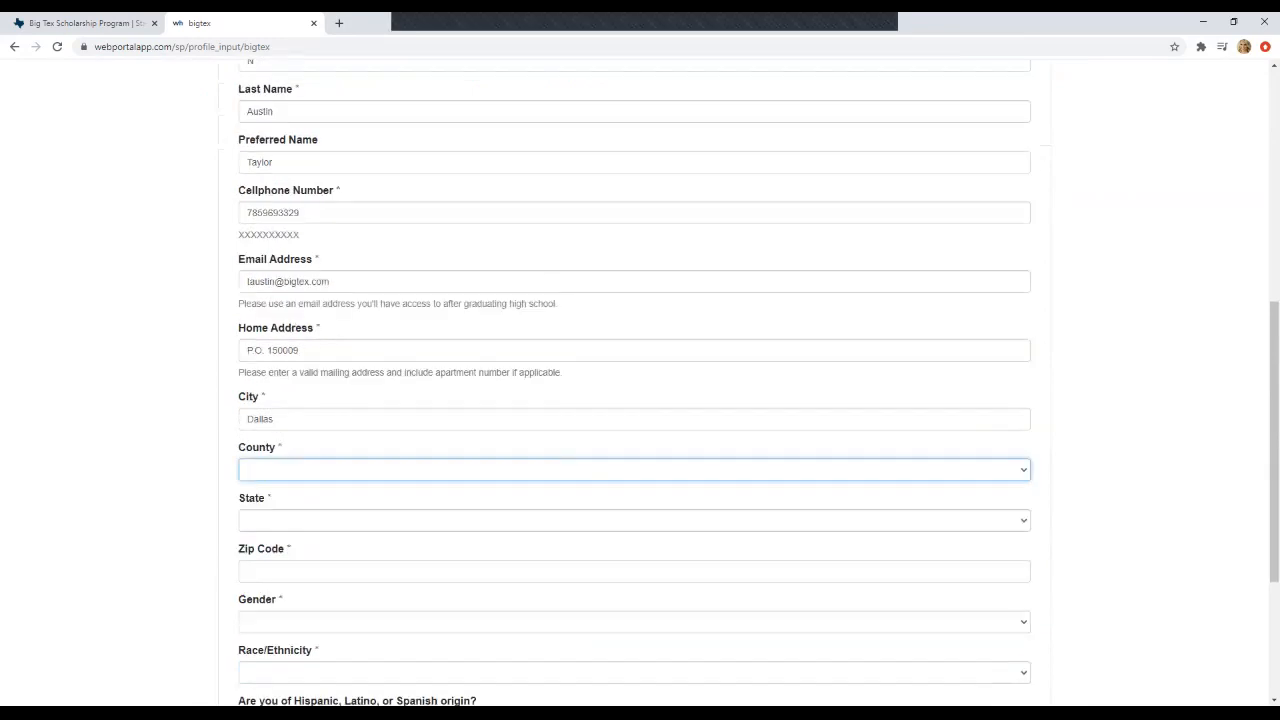
key(alt+Down)
scroll(634, 340, down, 7)
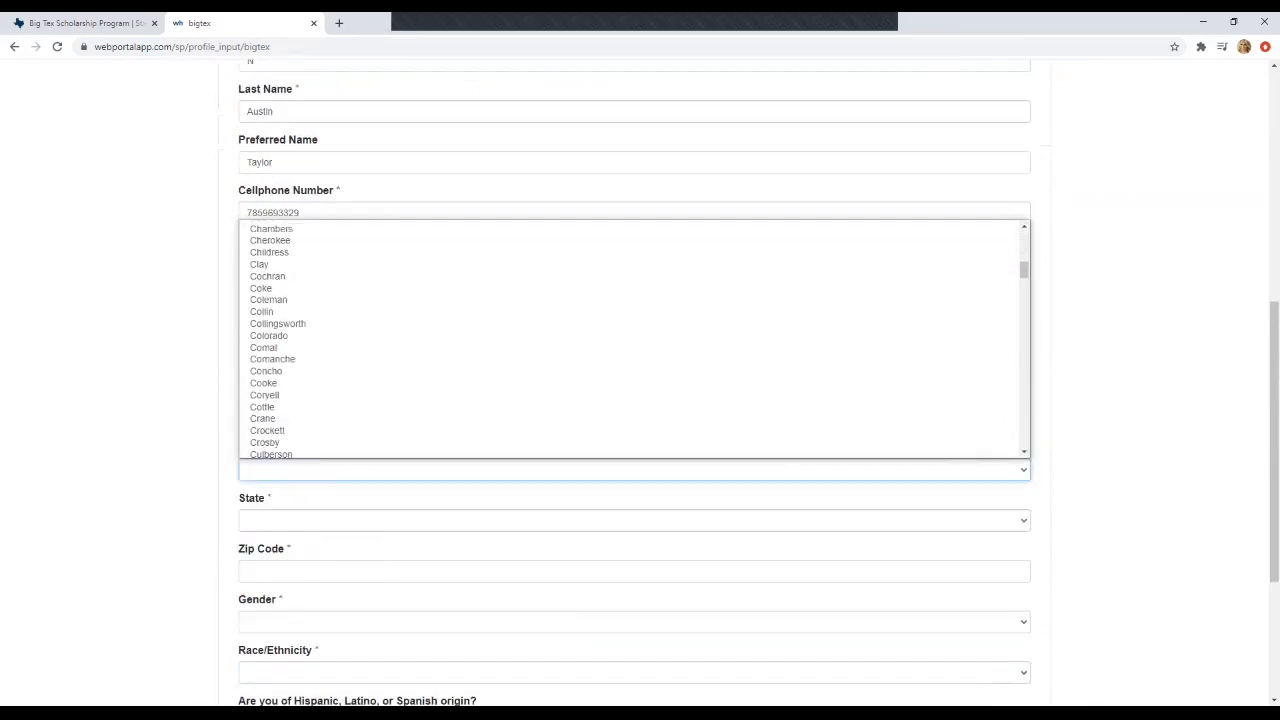
scroll(634, 271, up, 2)
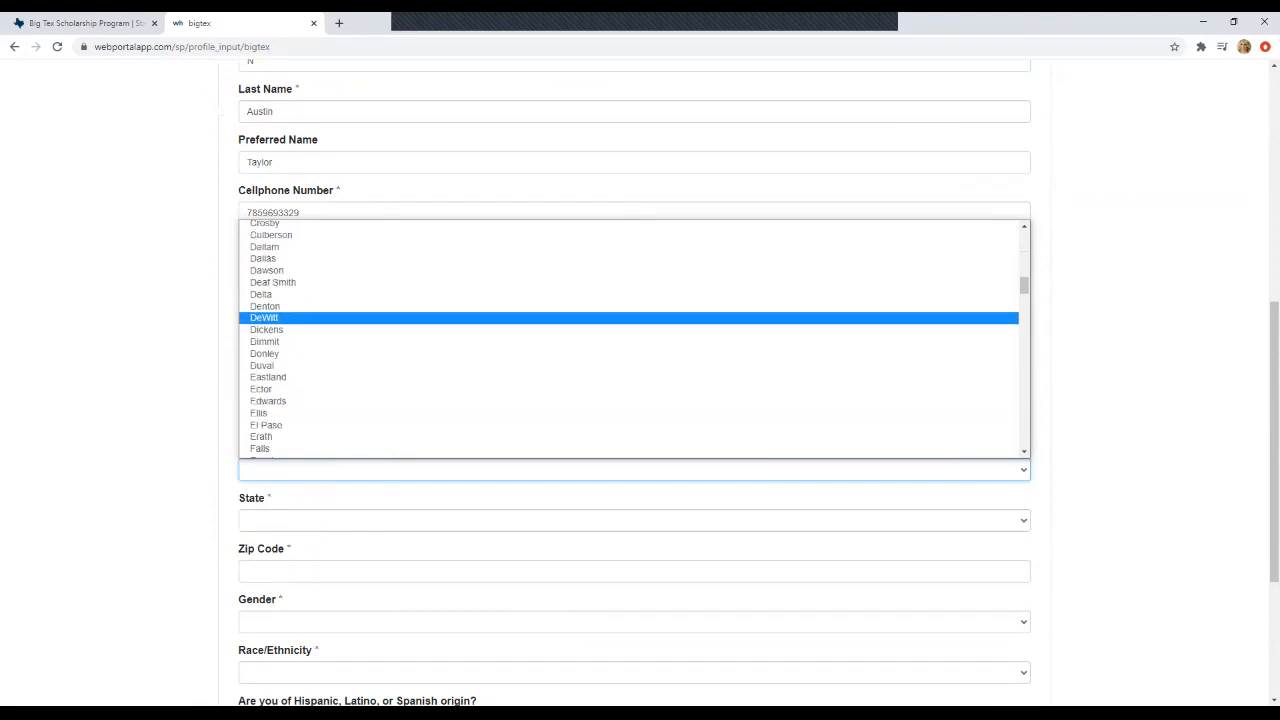
key(Down)
key(Down)
key(Return)
key(Tab)
key(alt+Down)
scroll(634, 390, down, 5)
key(Up)
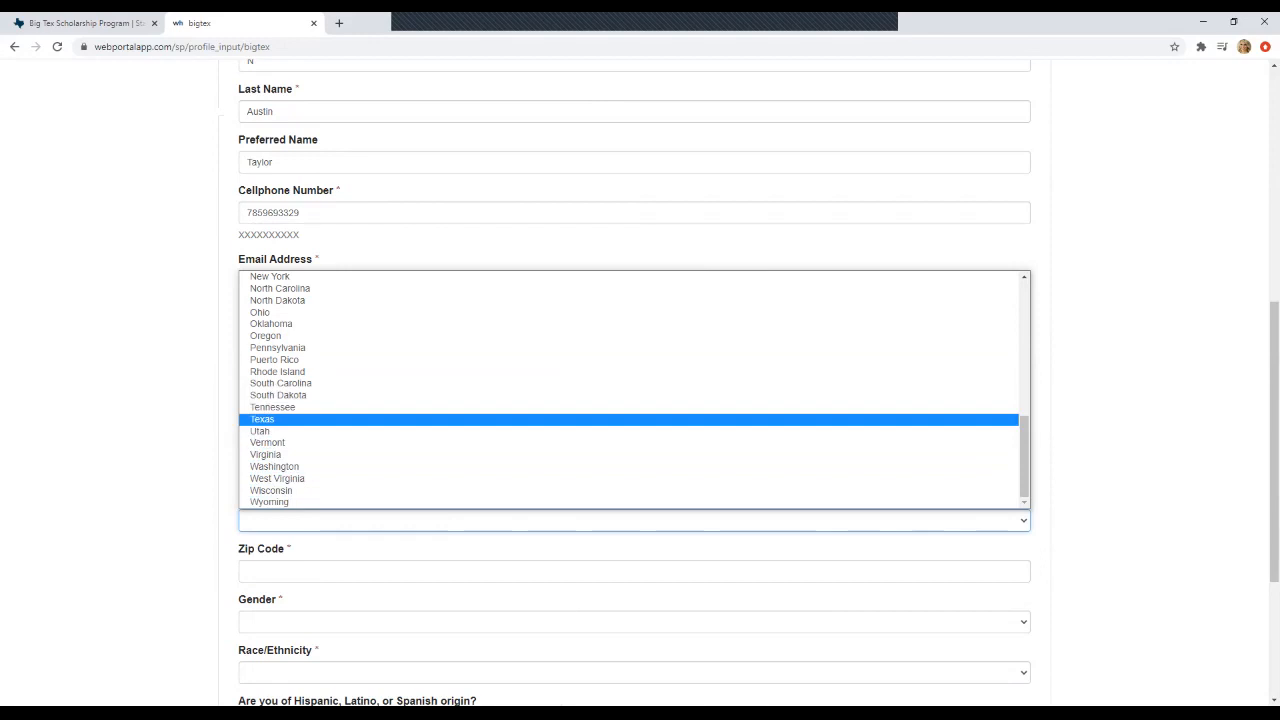
key(Return)
key(Tab)
text(75315)
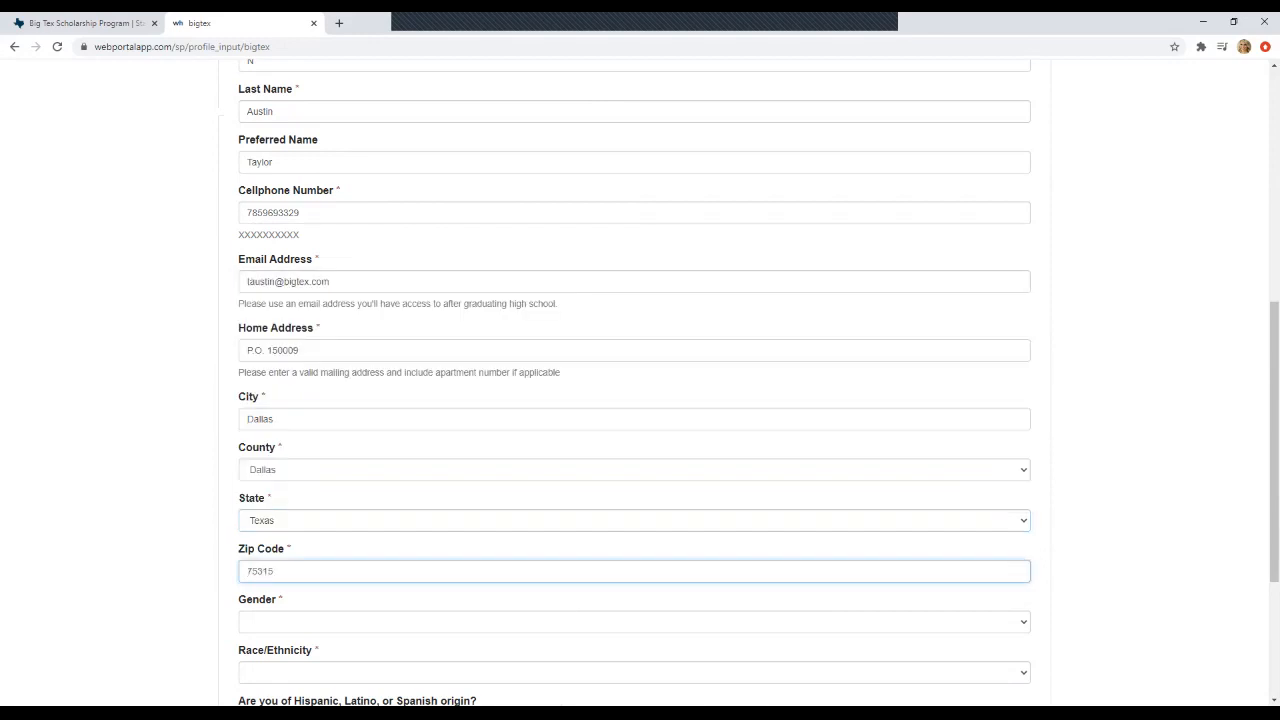
- Set gender to Female, race/ethnicity to White, and Hispanic origin to No
key(Tab)
key(alt+Down)
key(Down)
key(Down)
key(Return)
scroll(640, 380, down, 1)
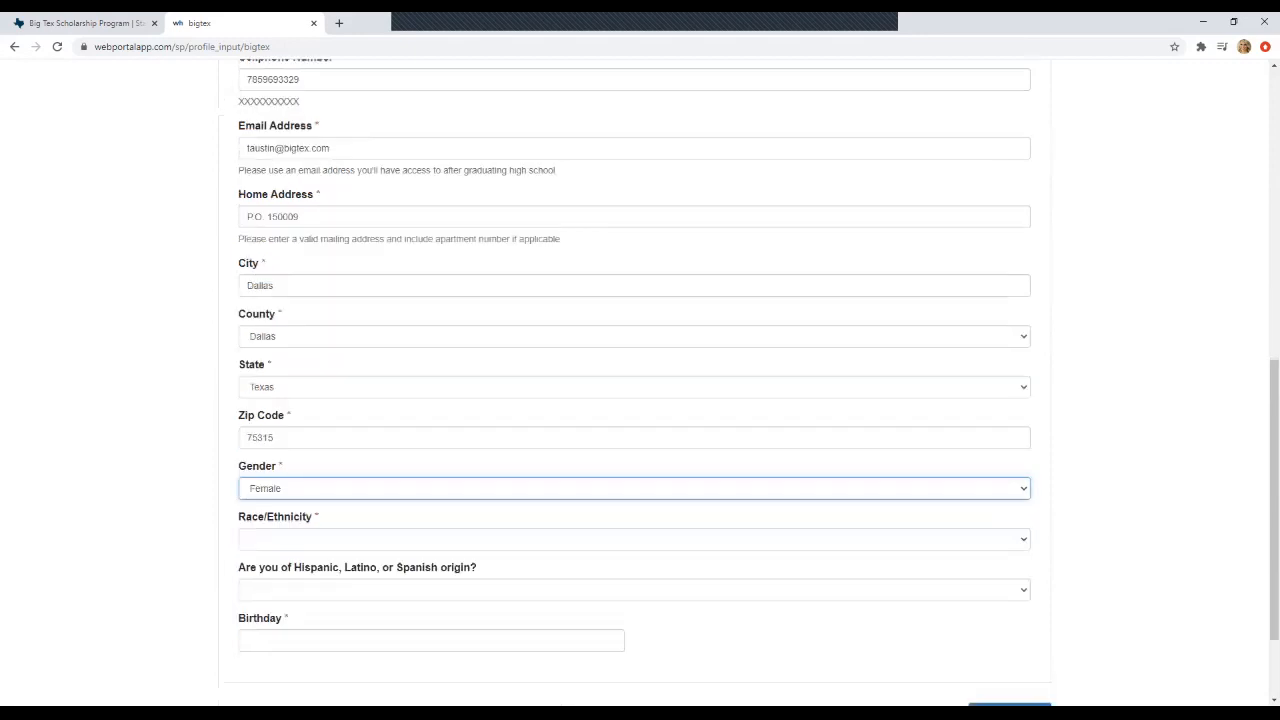
click(634, 539)
key(Return)
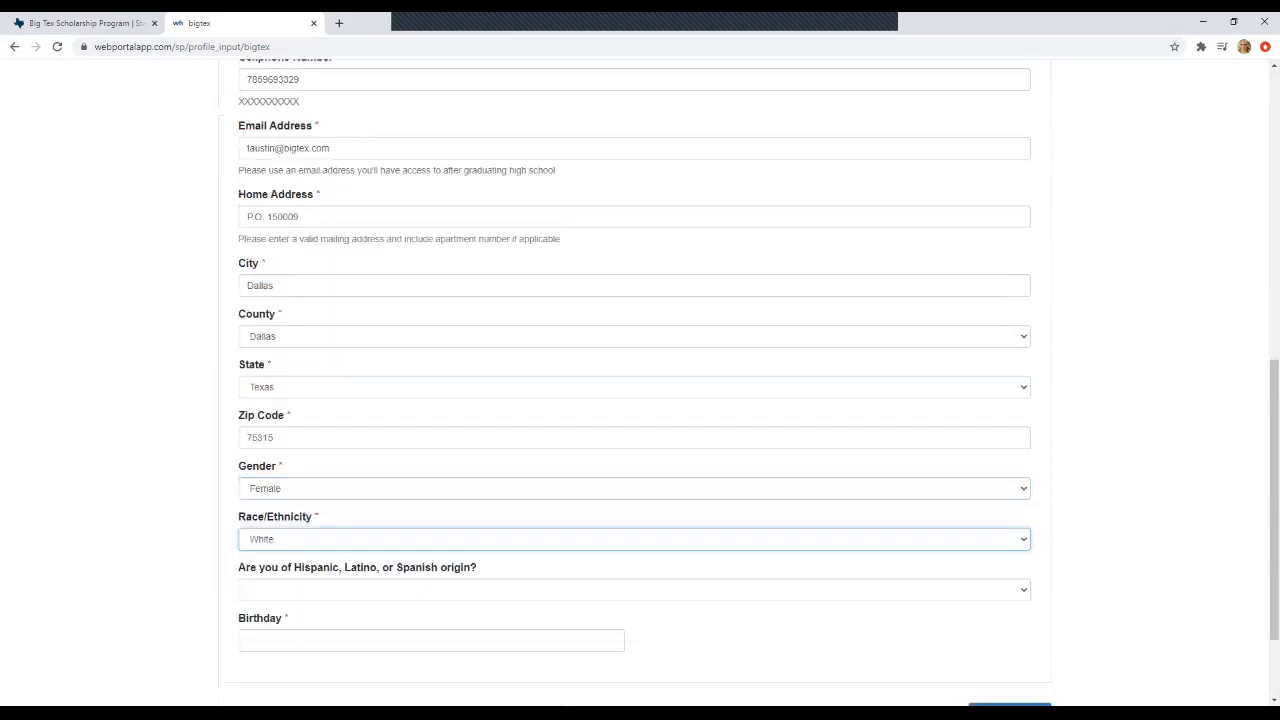
key(Tab)
key(alt+Down)
key(Down)
key(Return)
- Replace the default birthday with the applicant's birth date and submit the profile
key(Tab)
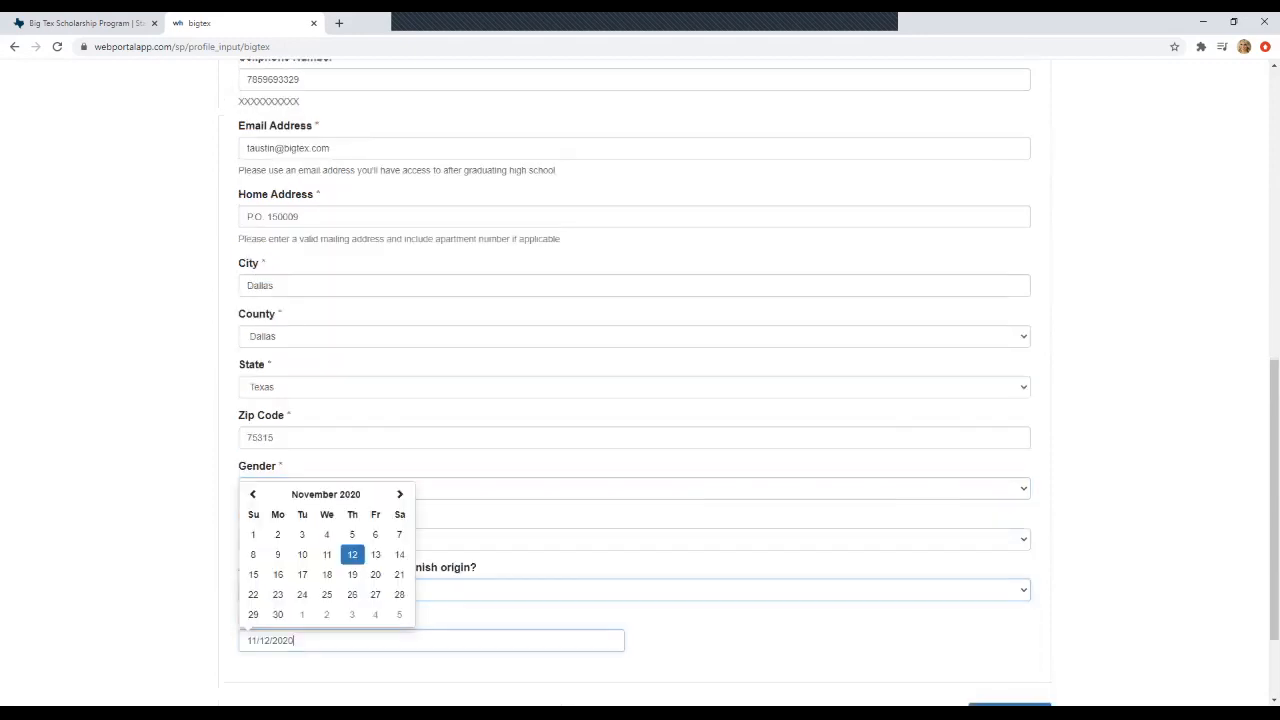
key(ctrl+shift+Left)
key(ctrl+shift+Left)
key(ctrl+shift+Left)
key(ctrl+shift+Left)
key(ctrl+shift+Left)
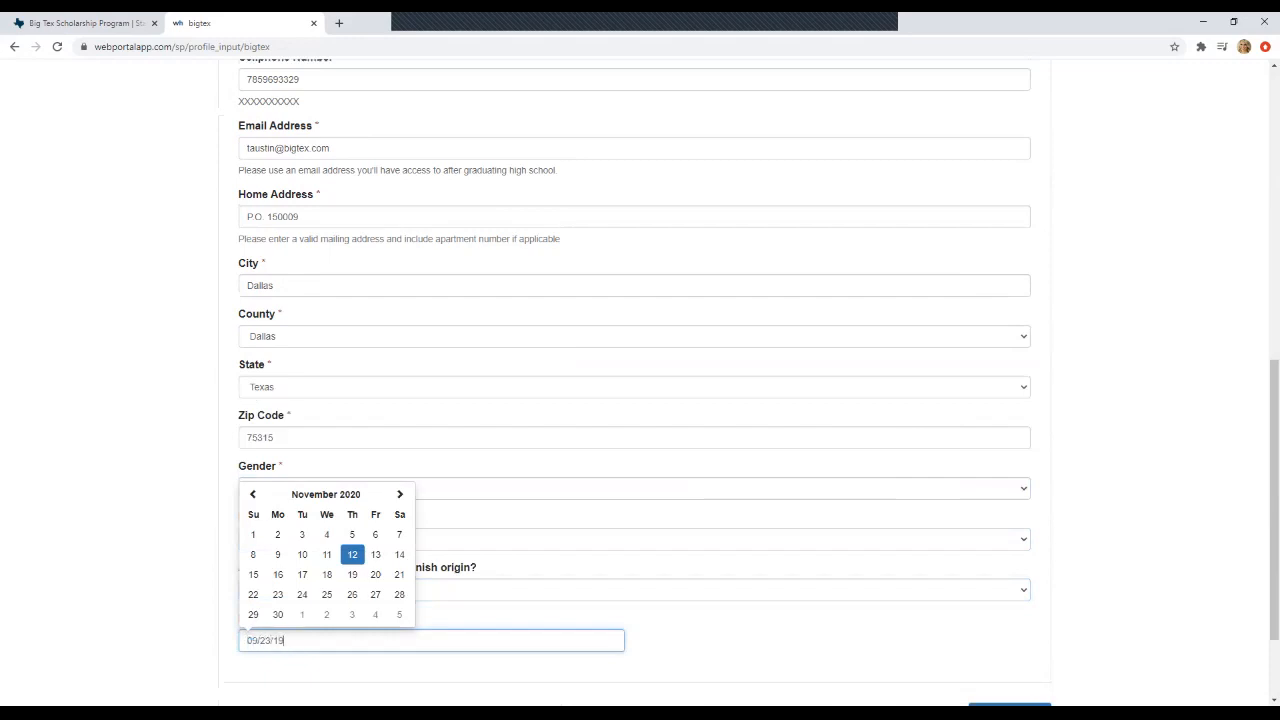
key(Tab)
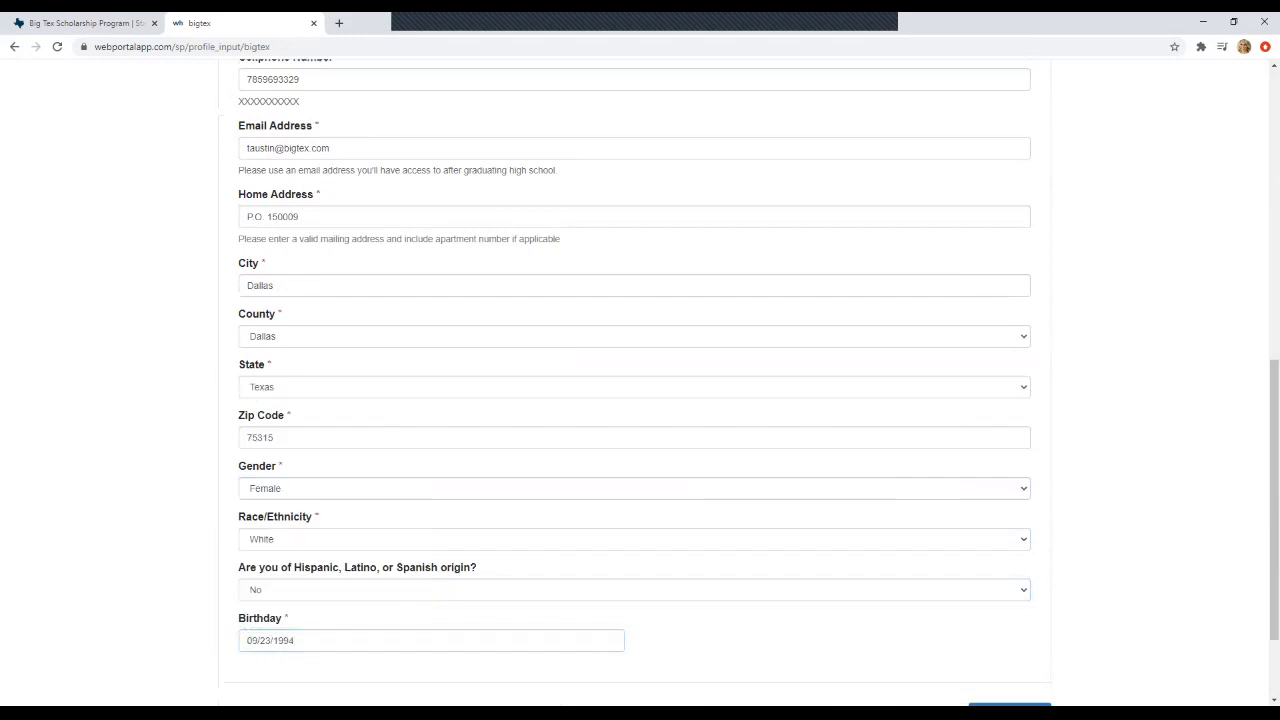
scroll(640, 400, down, 2)
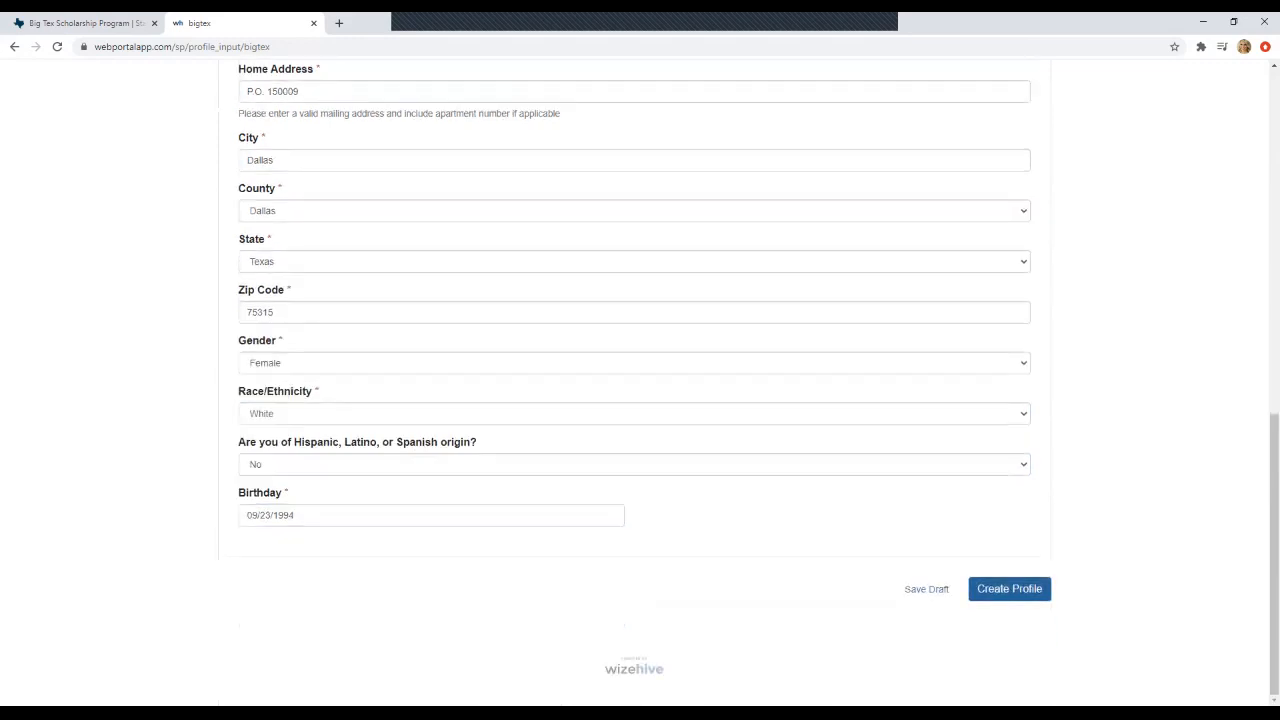
key(Return)
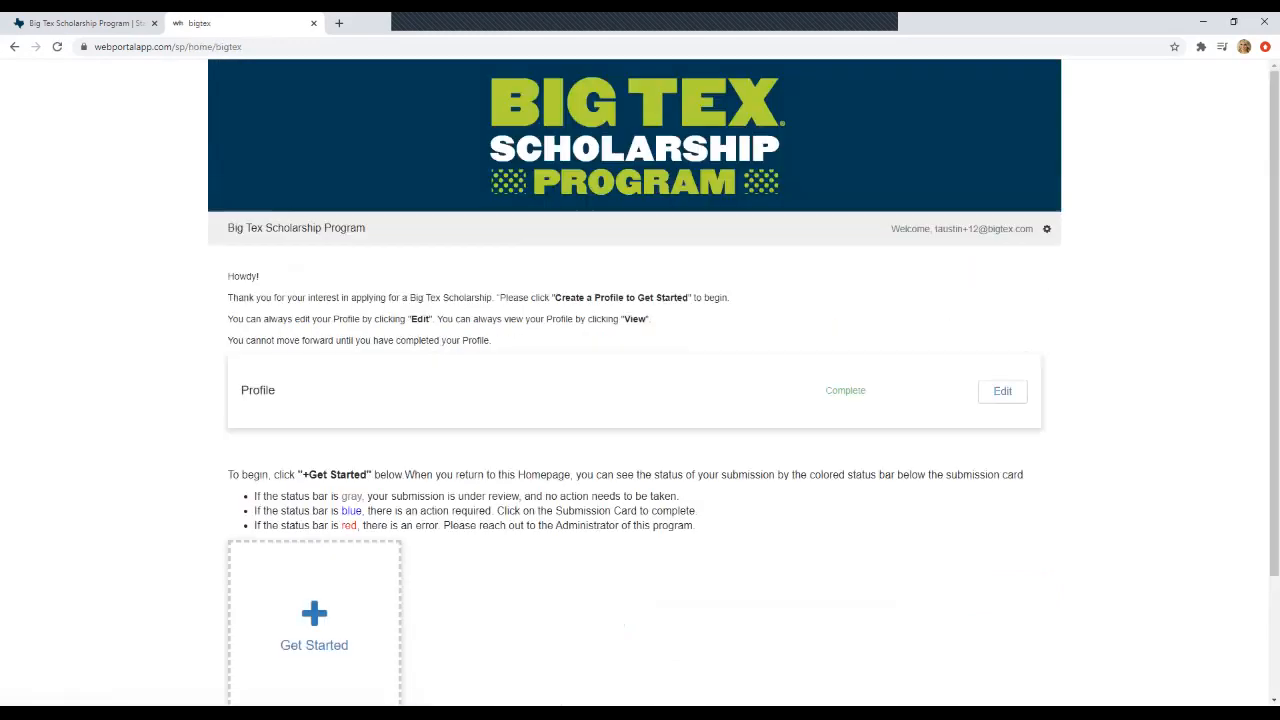
- Open the Application step of the new scholarship submission
scroll(640, 400, down, 1)
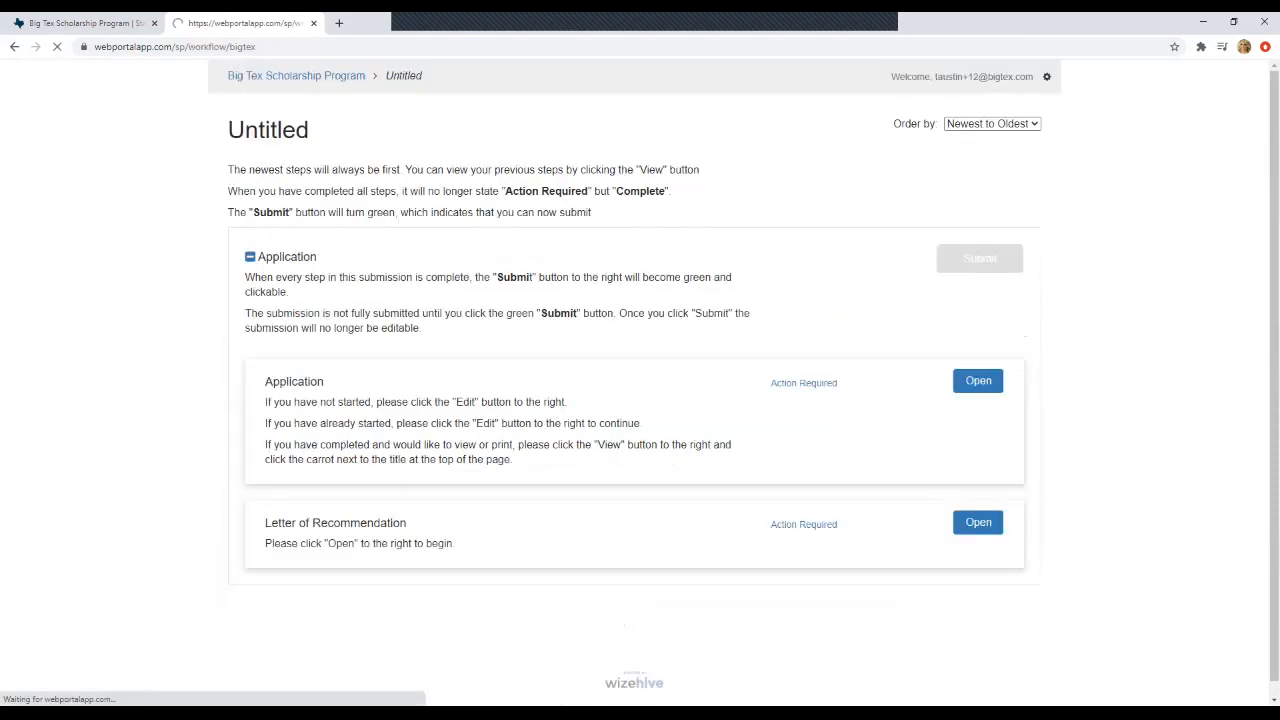
scroll(640, 380, down, 1)
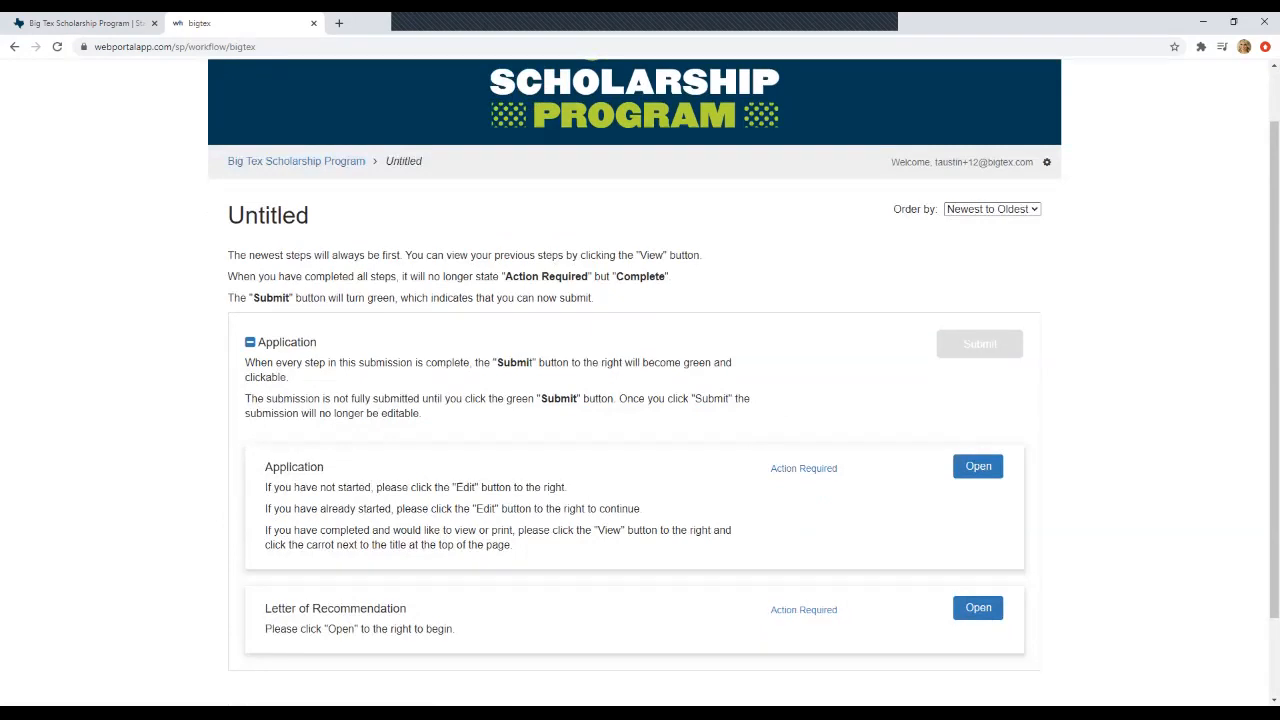
click(978, 466)
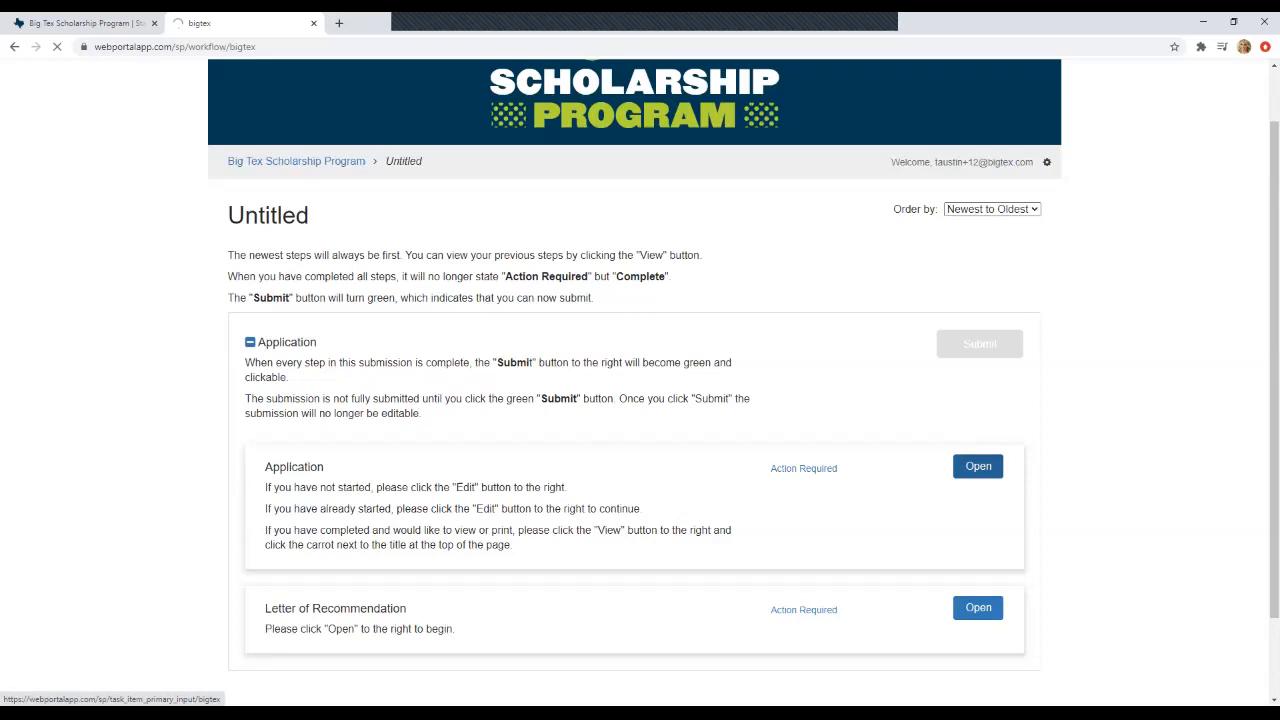
- Select the Pete Schenkel (DISD) scholarship on the application form
scroll(978, 466, down, 2)
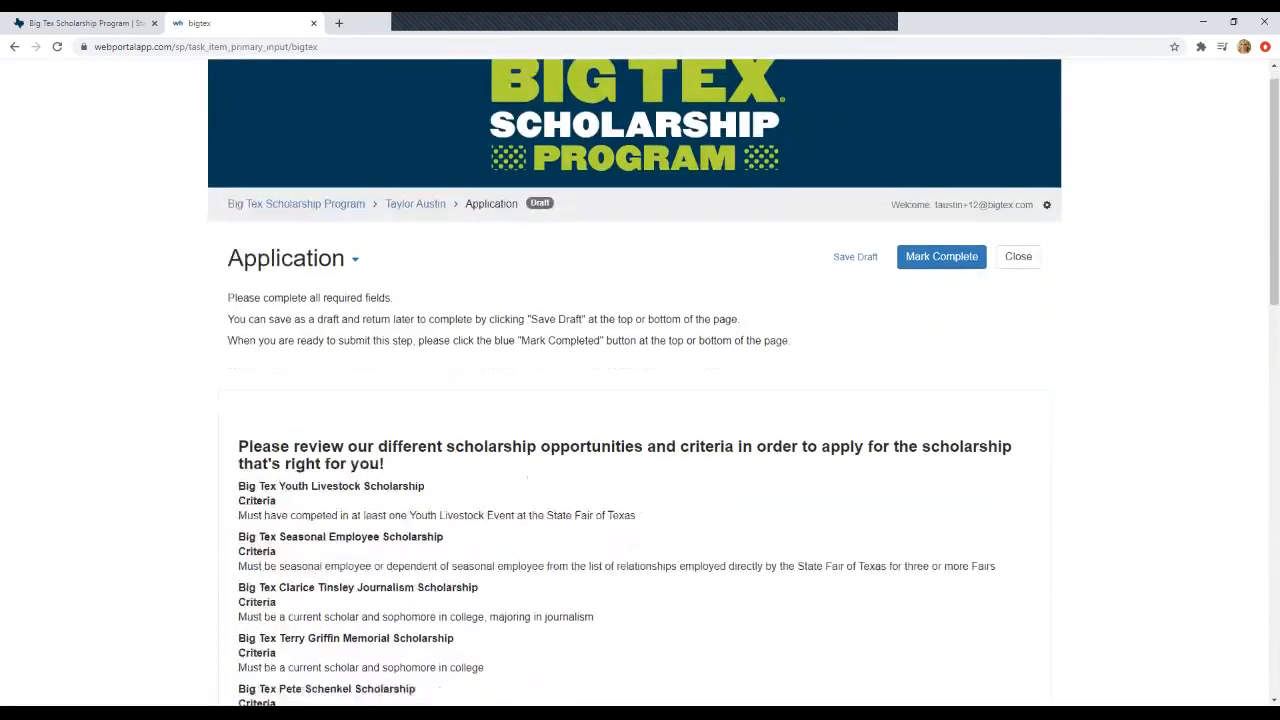
scroll(640, 400, down, 1)
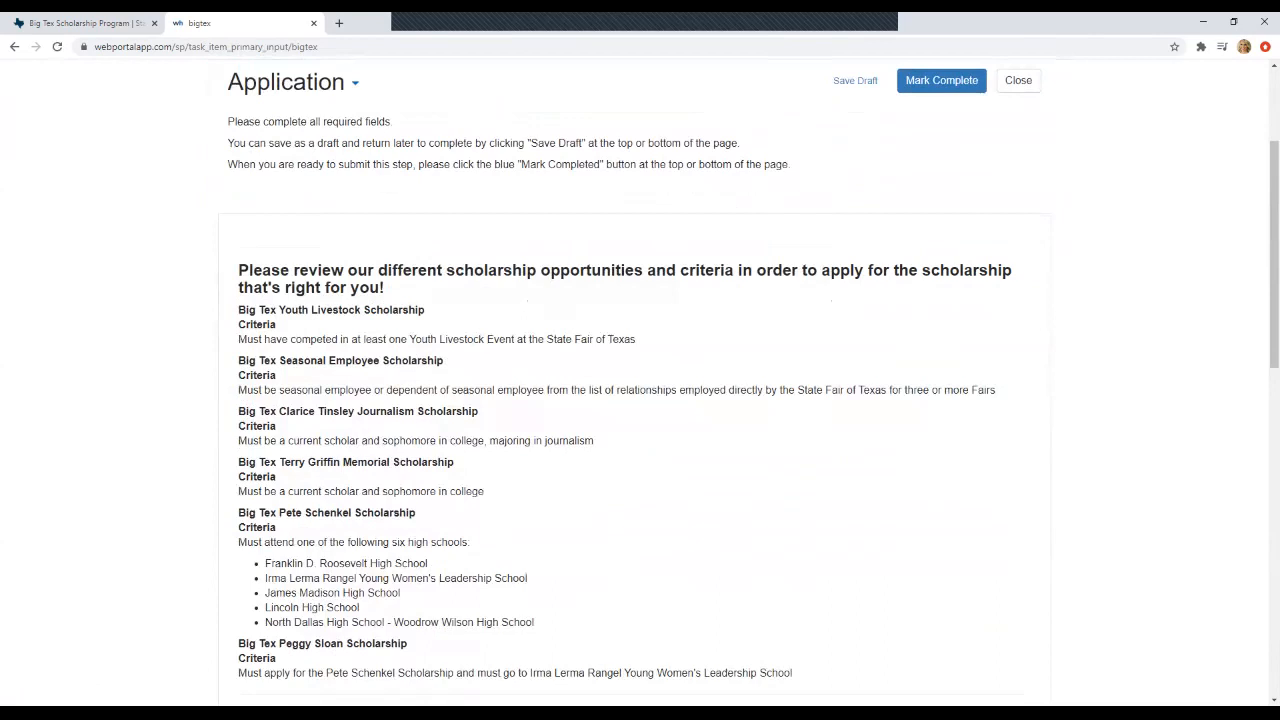
scroll(640, 400, down, 1)
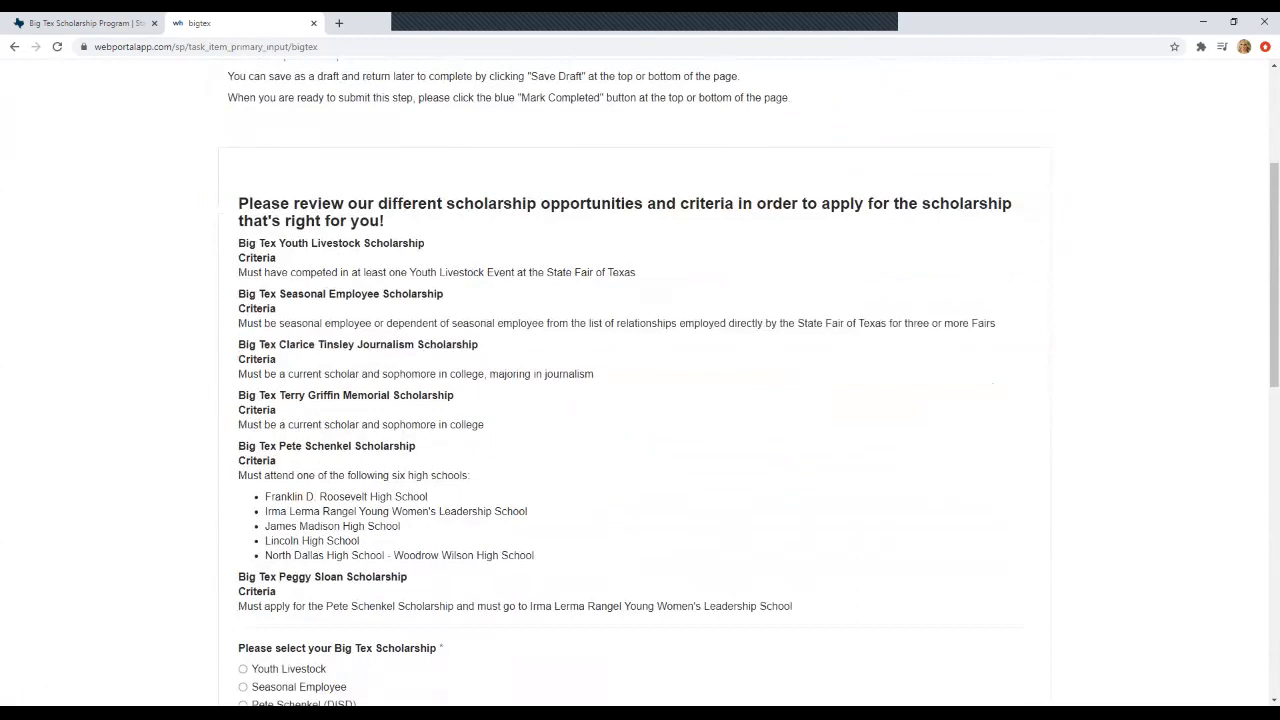
scroll(640, 400, down, 3)
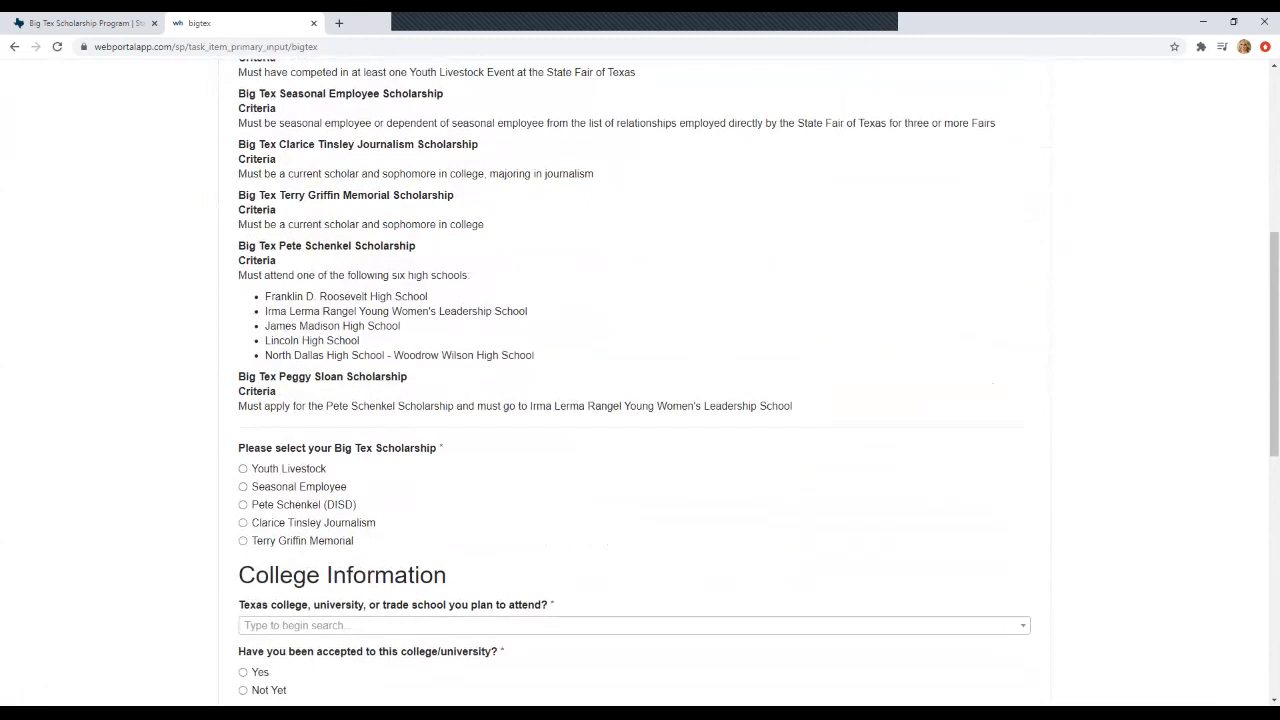
click(243, 505)
- Choose James Madison High School as the eligible high school
scroll(640, 400, down, 1)
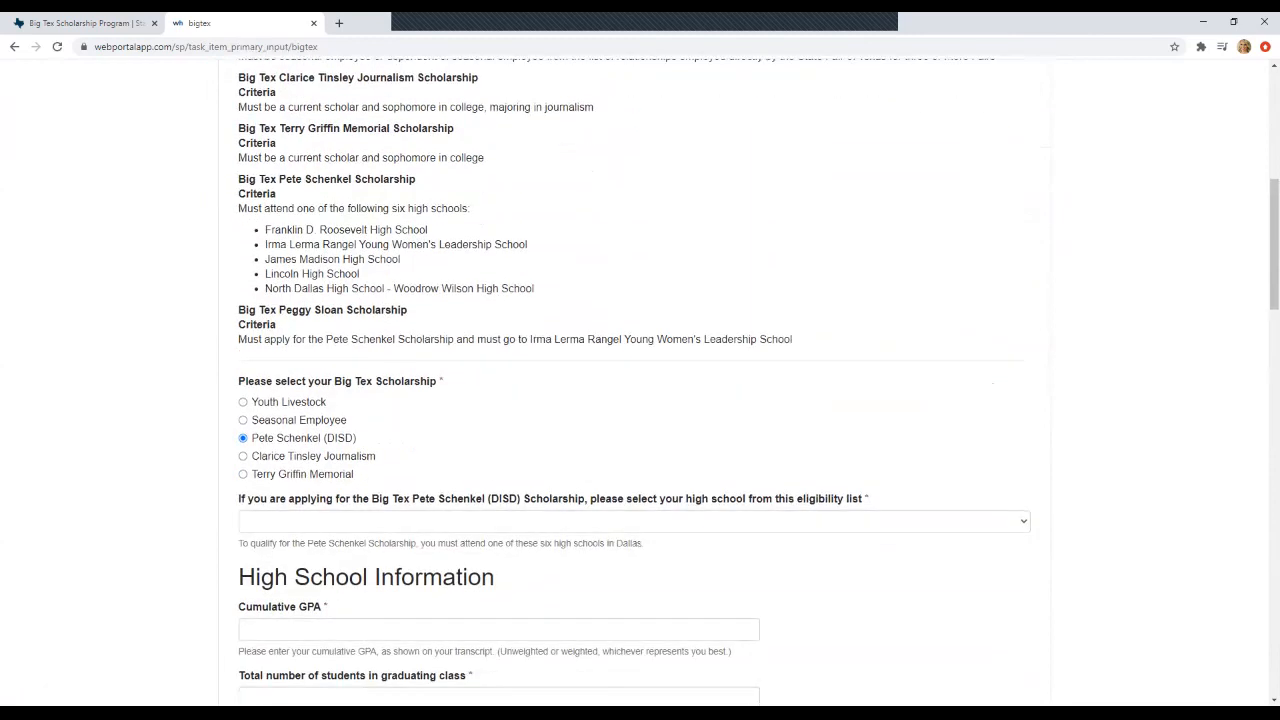
click(634, 521)
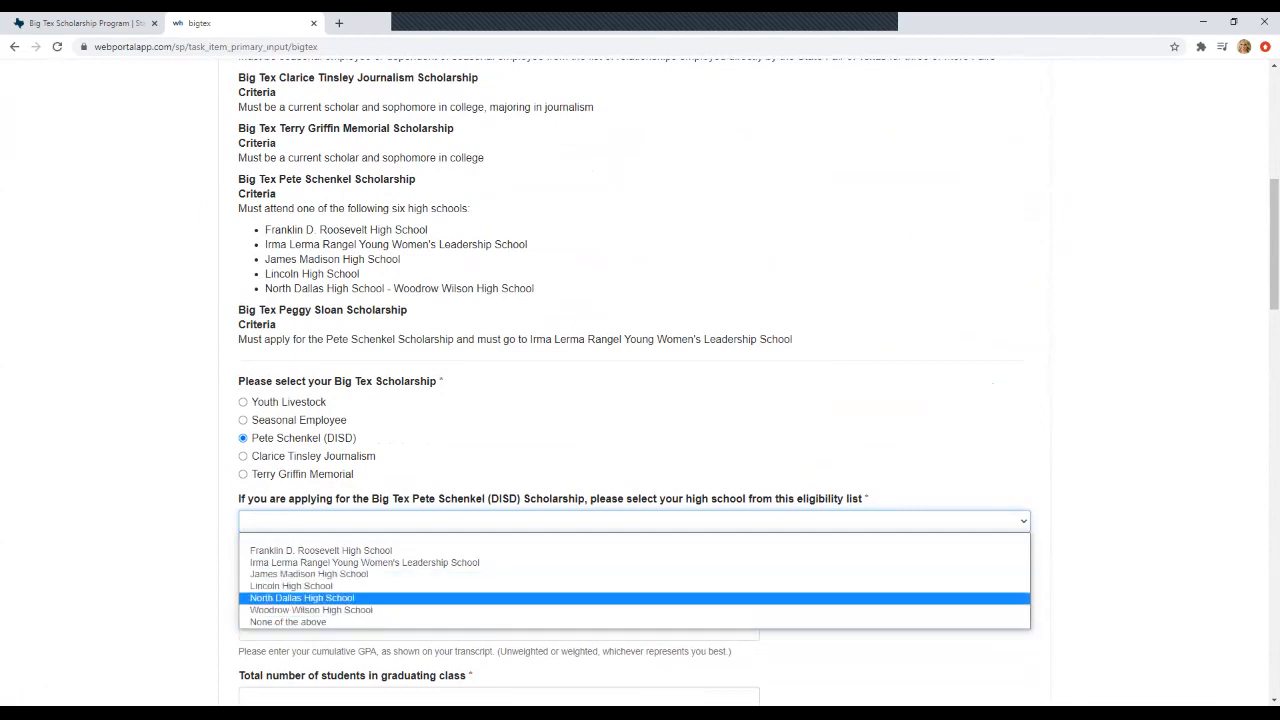
click(309, 574)
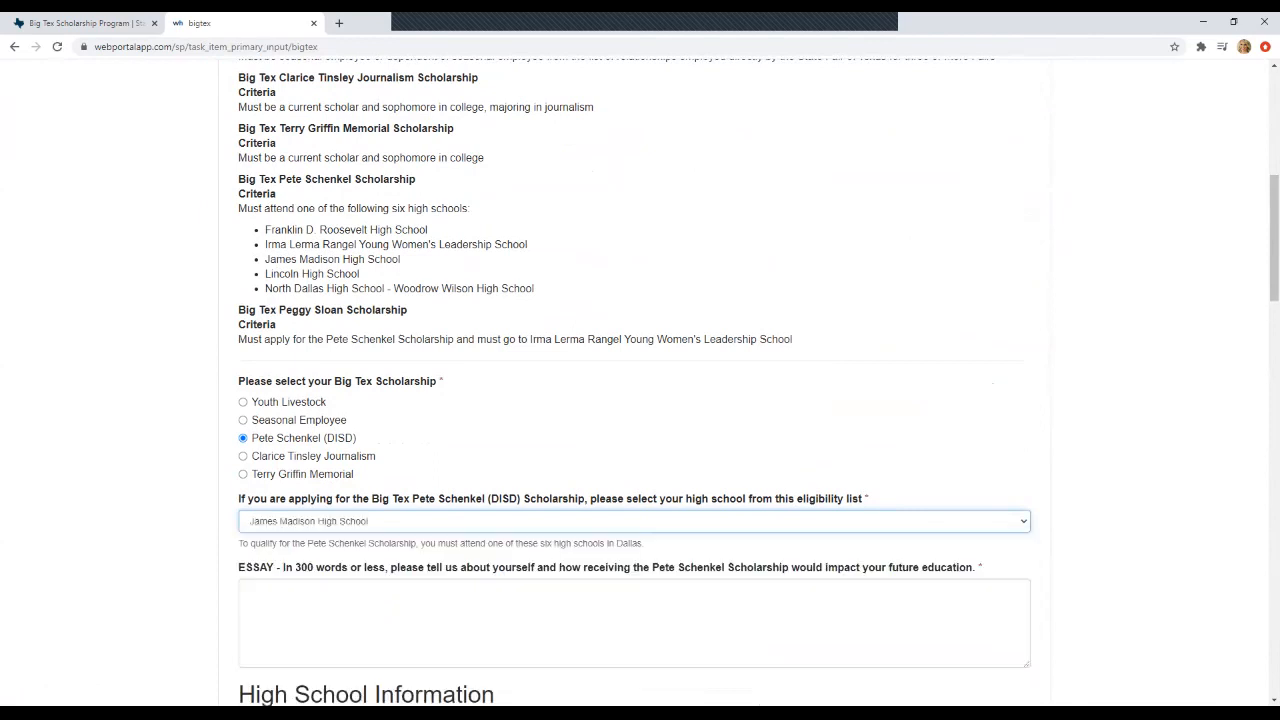
scroll(309, 560, down, 1)
click(309, 555)
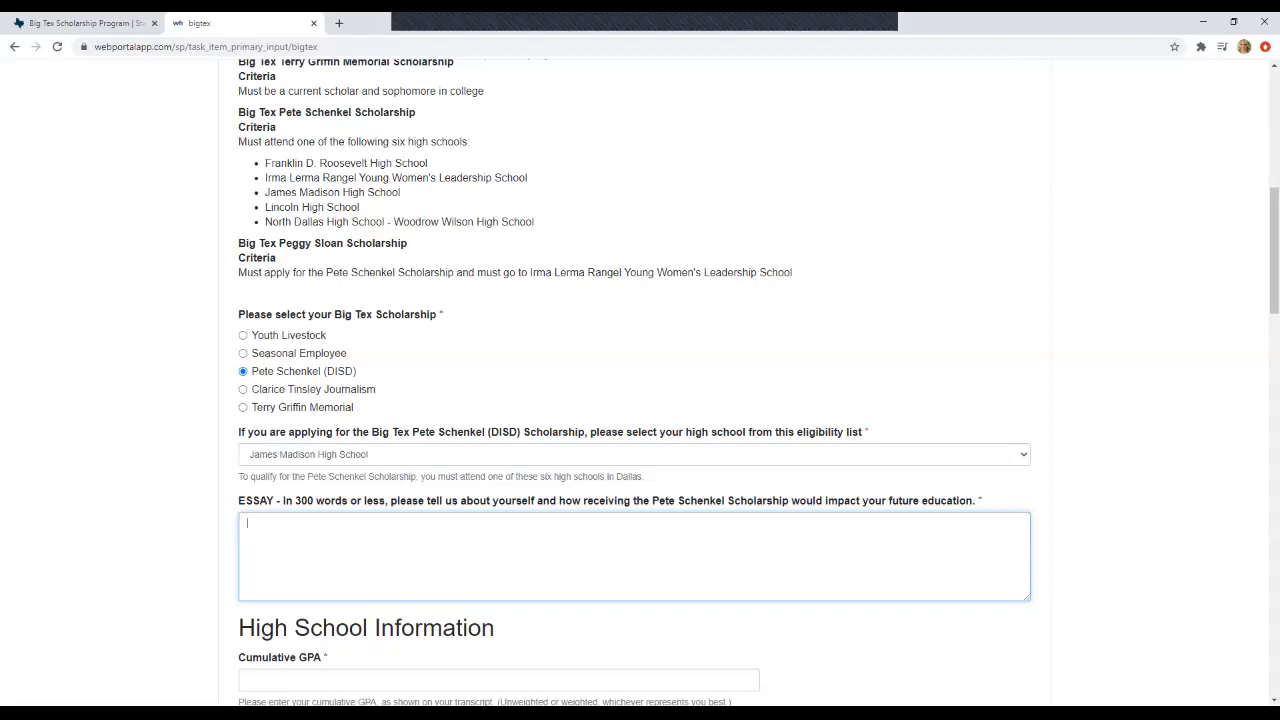
- Type 'Placeholder' as the essay answer, then scroll to the High School Information section
scroll(640, 400, down, 2)
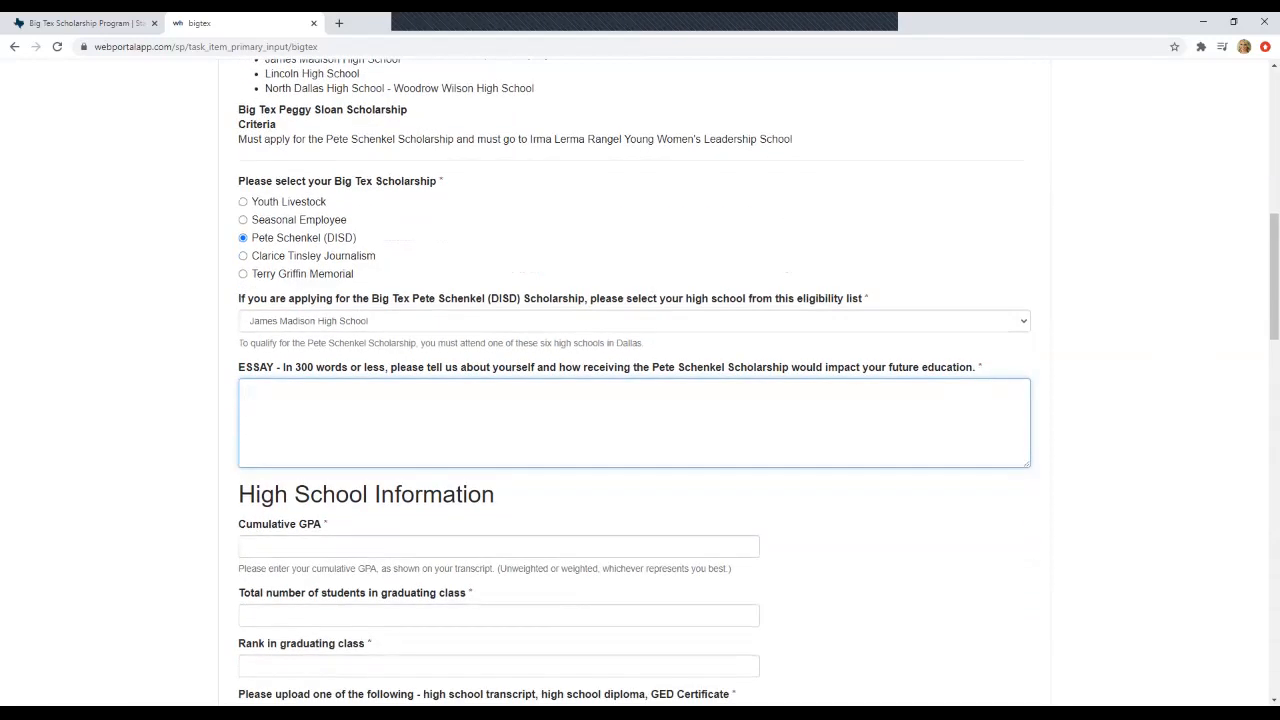
text(Placeholder)
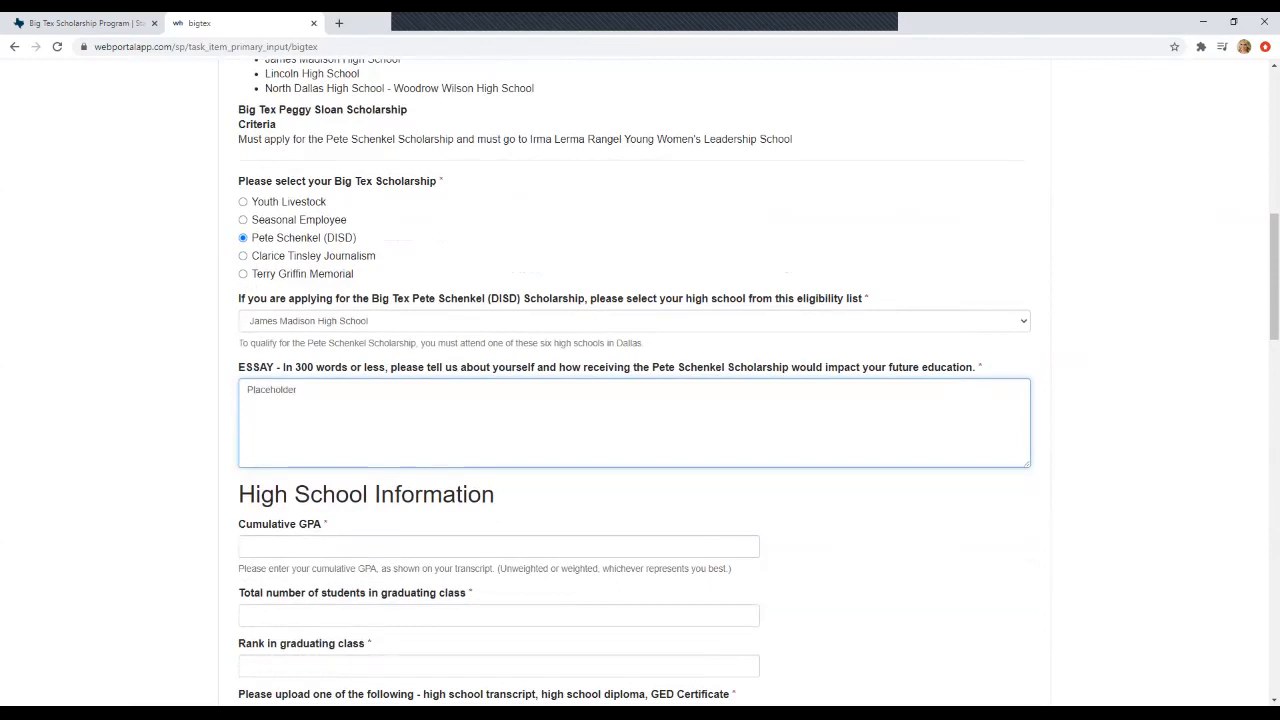
scroll(640, 380, down, 20)
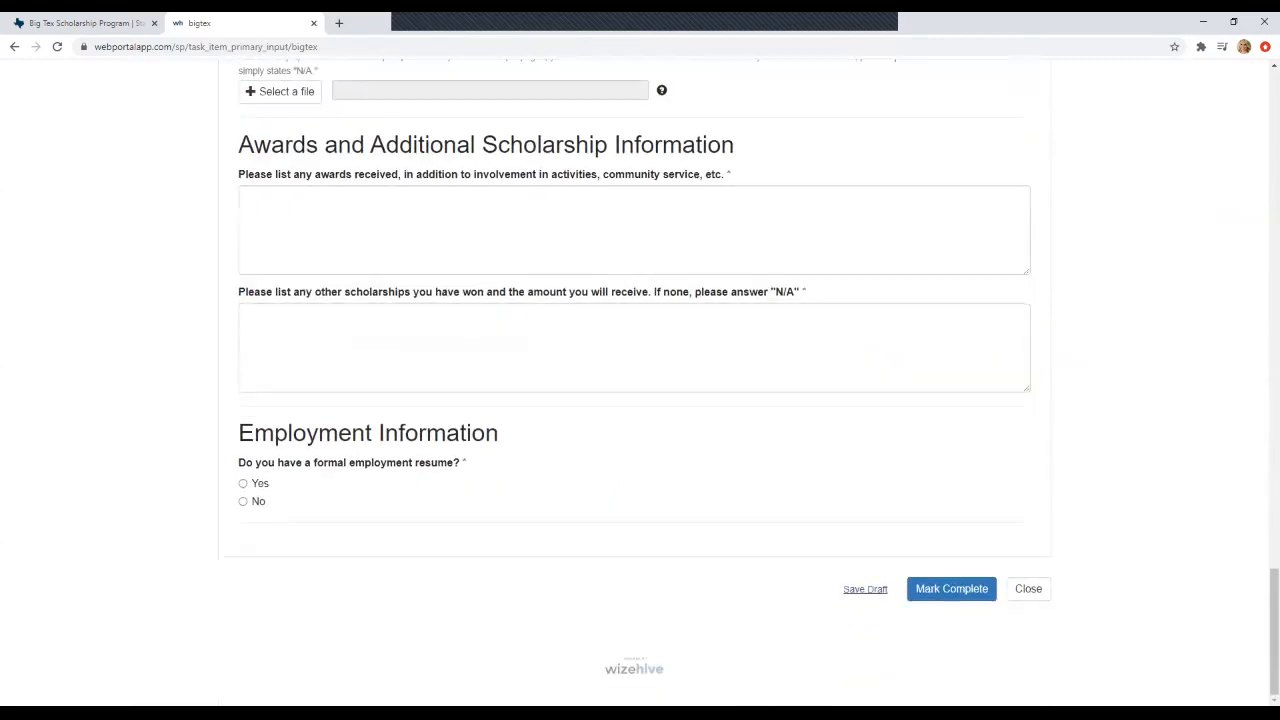
scroll(635, 373, up, 5)
scroll(640, 380, up, 9)
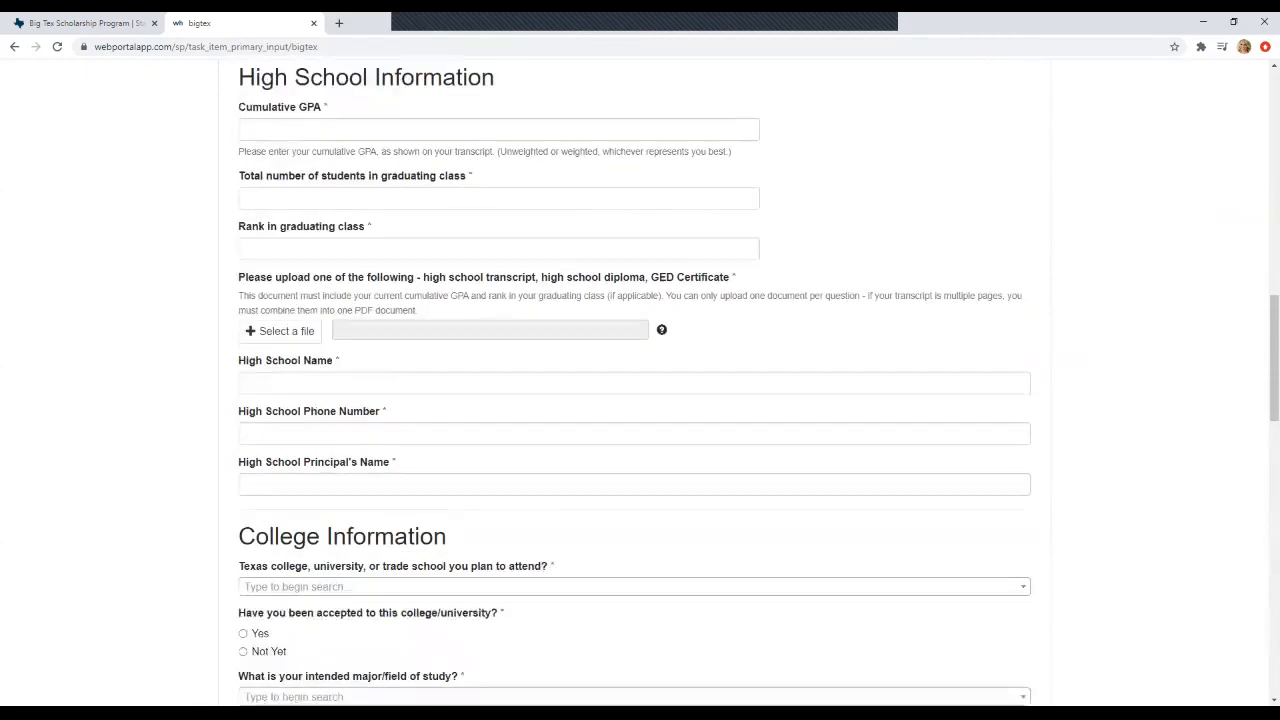
scroll(640, 380, down, 1)
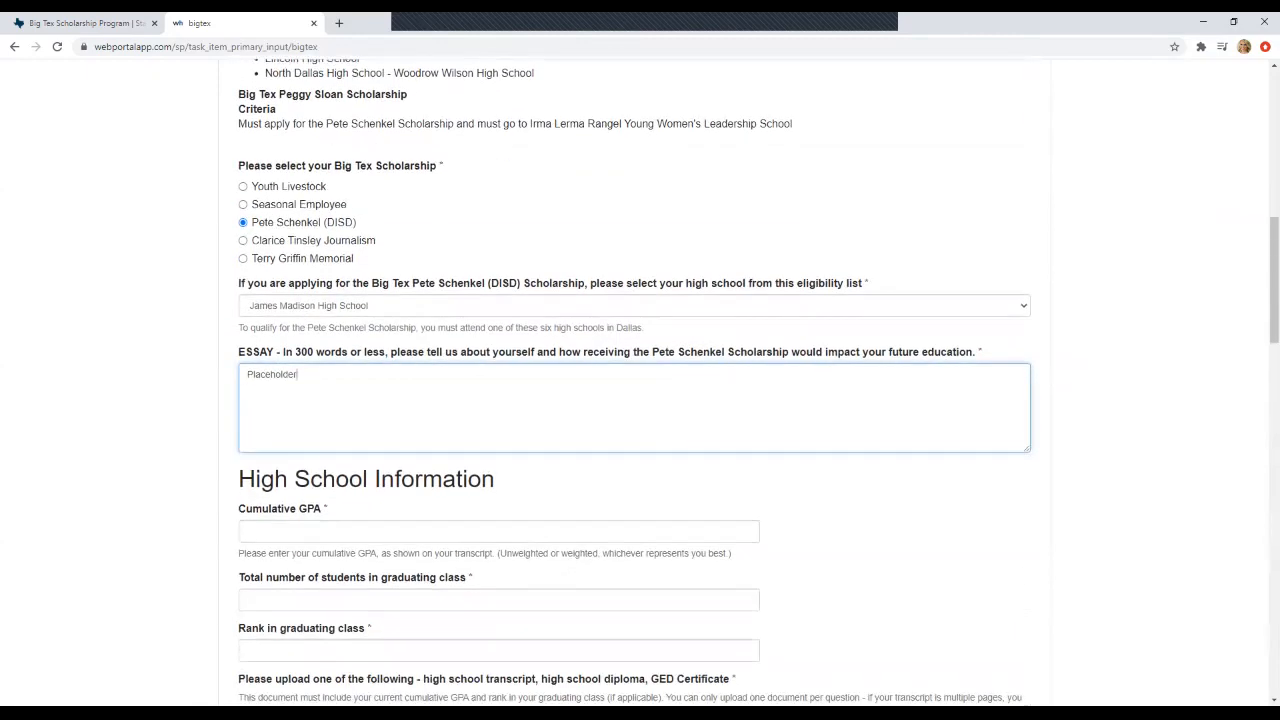
scroll(640, 380, down, 1)
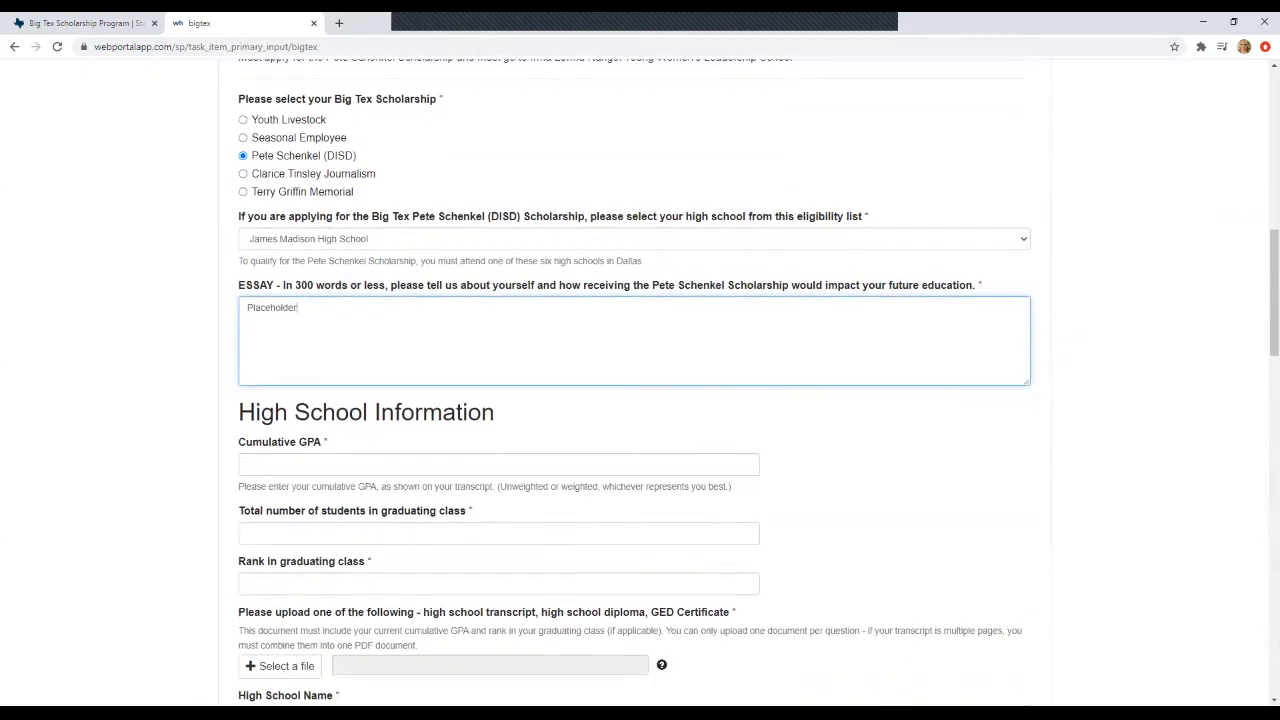
scroll(640, 380, down, 1)
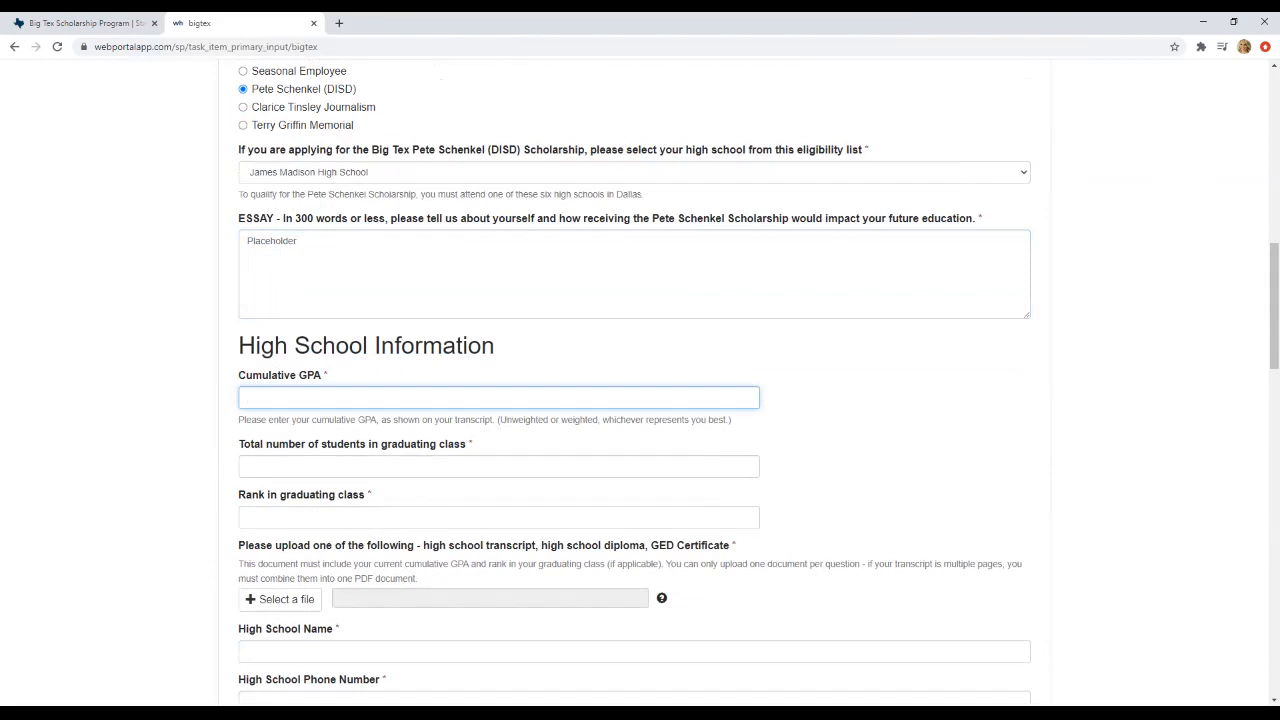
- Enter cumulative GPA 4.10, graduating class size 100 and class rank 46
text(4.10)
scroll(640, 400, down, 1)
key(Tab)
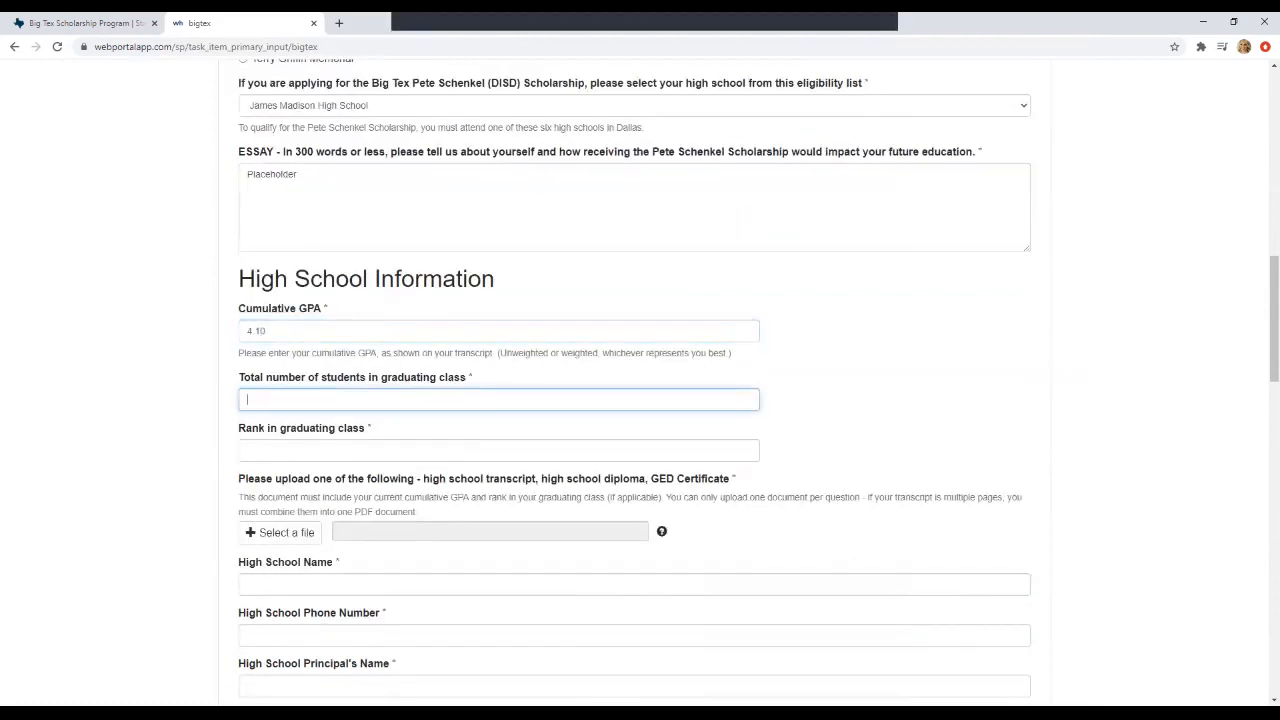
text(10046)
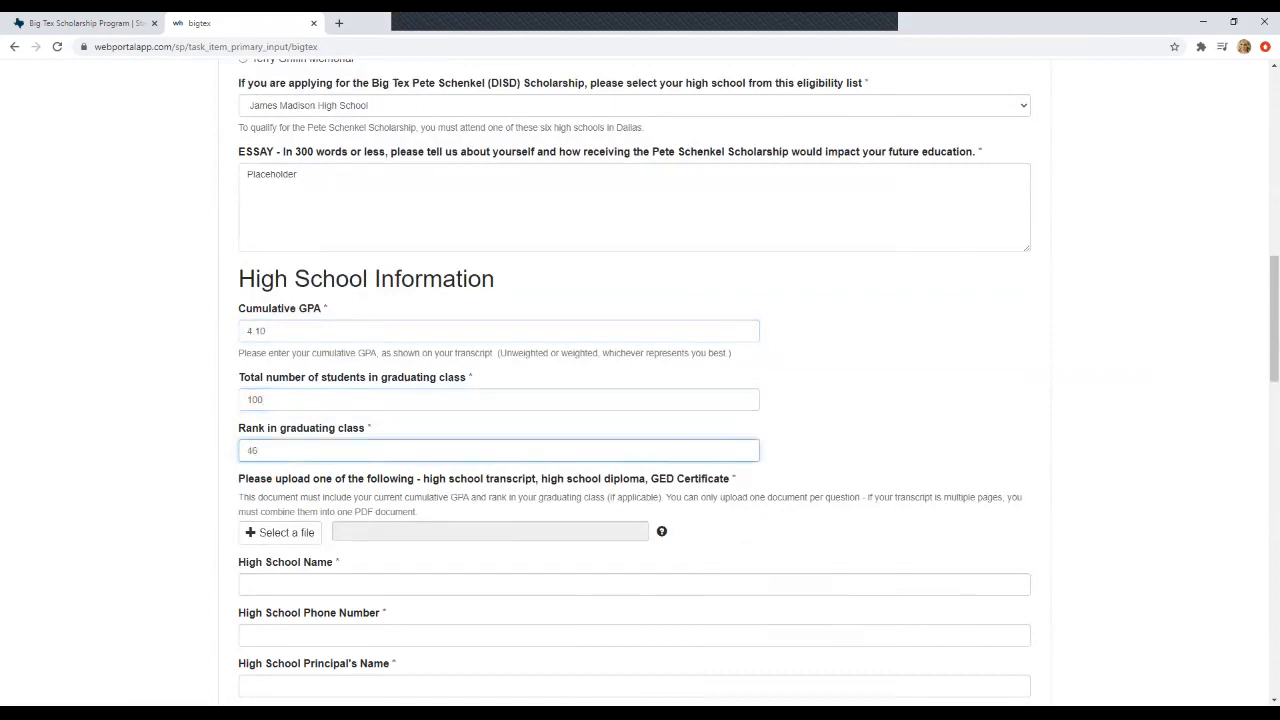
scroll(280, 400, down, 1)
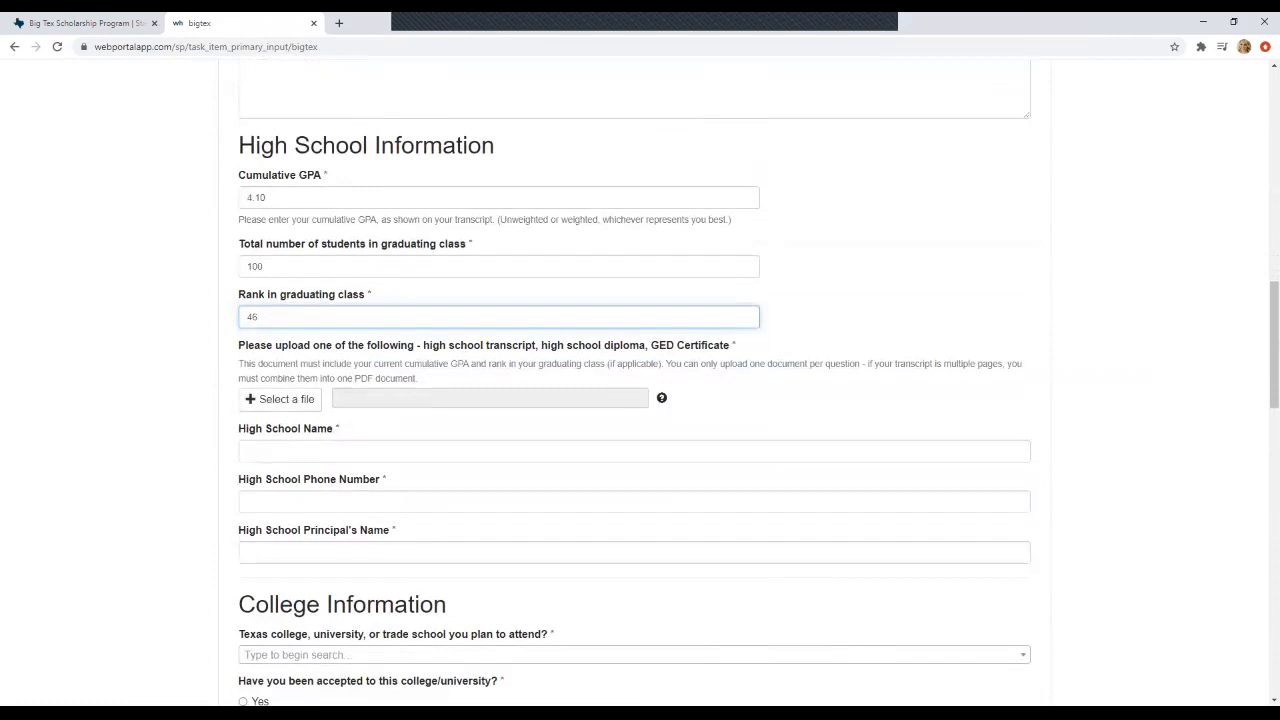
key(Tab)
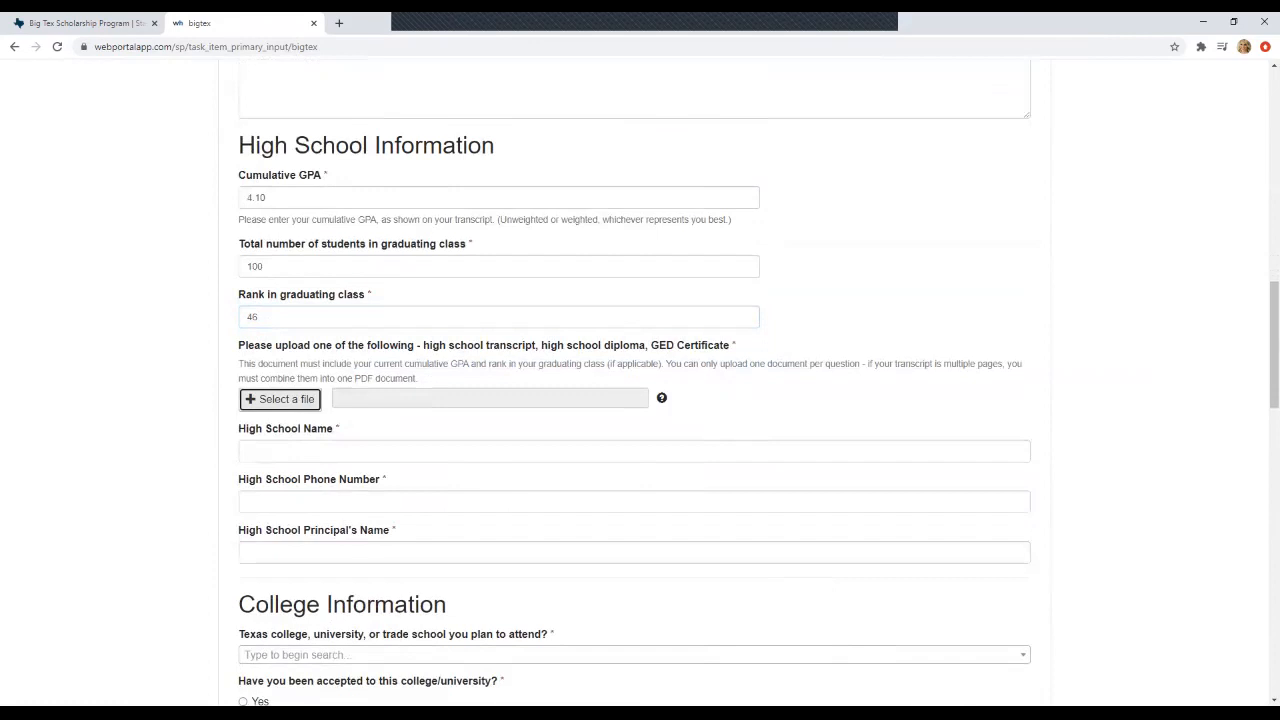
- Upload '2020 Pete Schenkel Selection.pdf' from Test Application PDFs as the transcript document
key(Return)
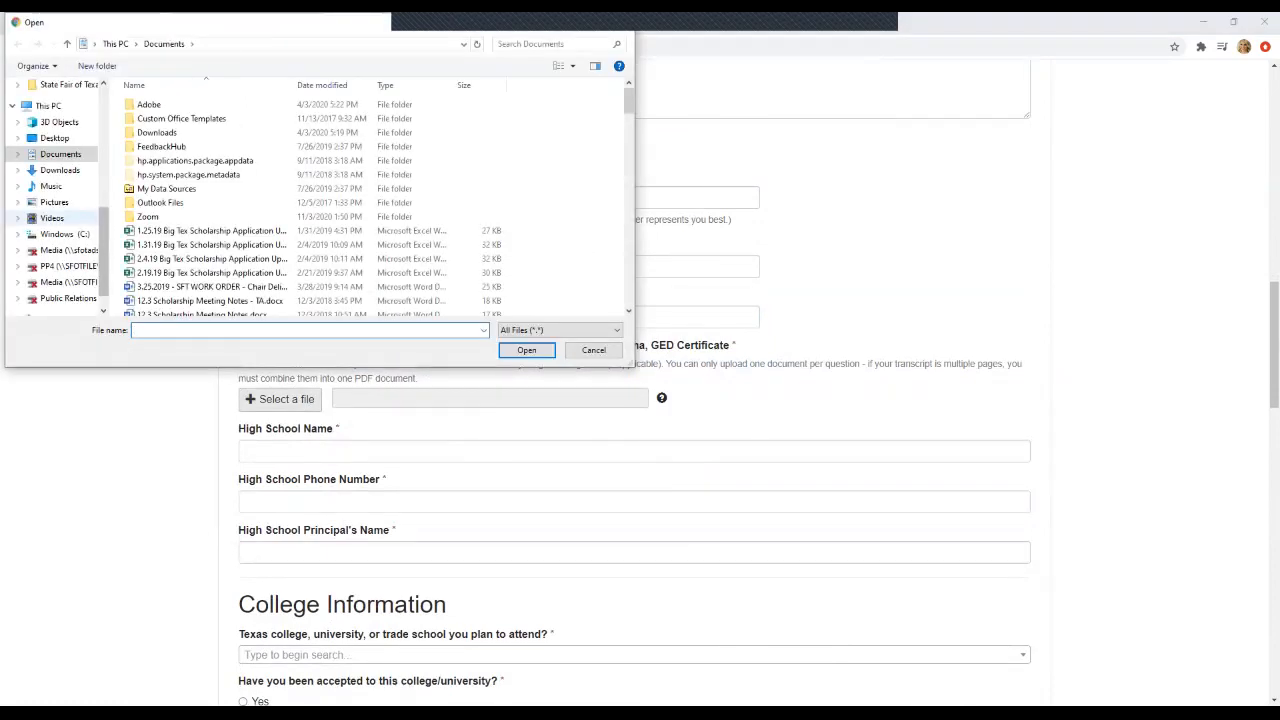
scroll(55, 200, up, 5)
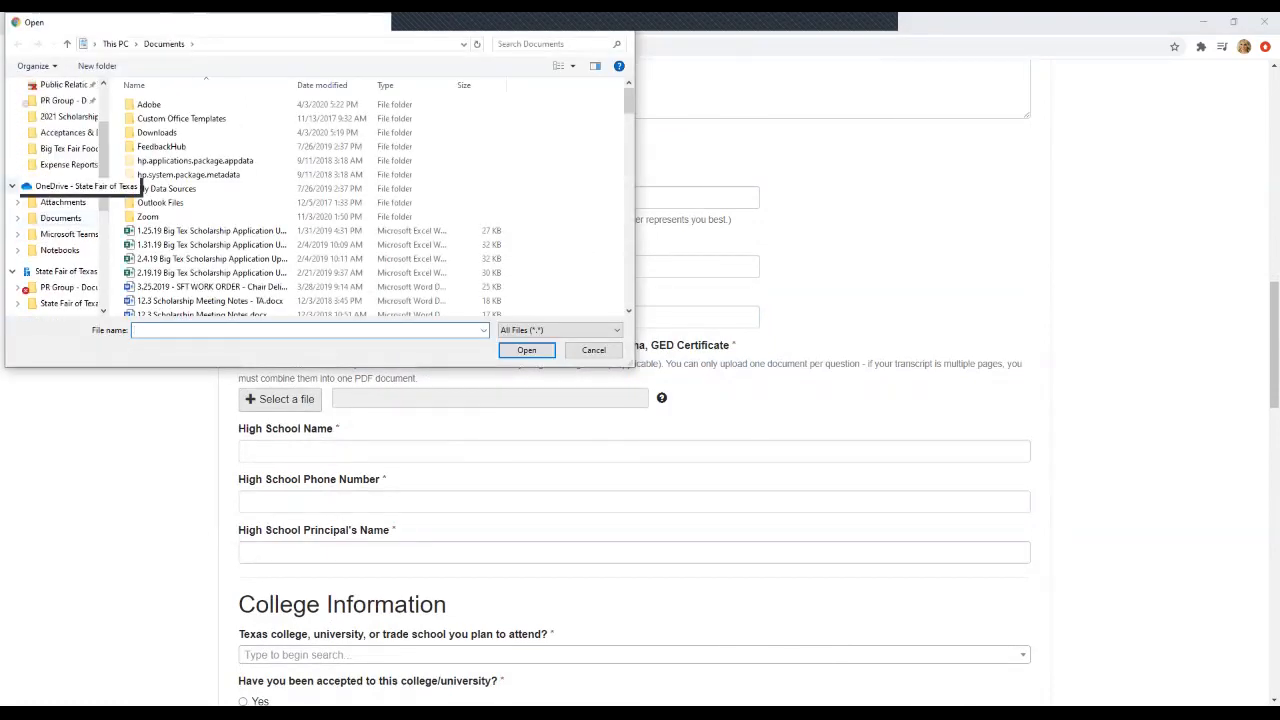
scroll(80, 186, up, 1)
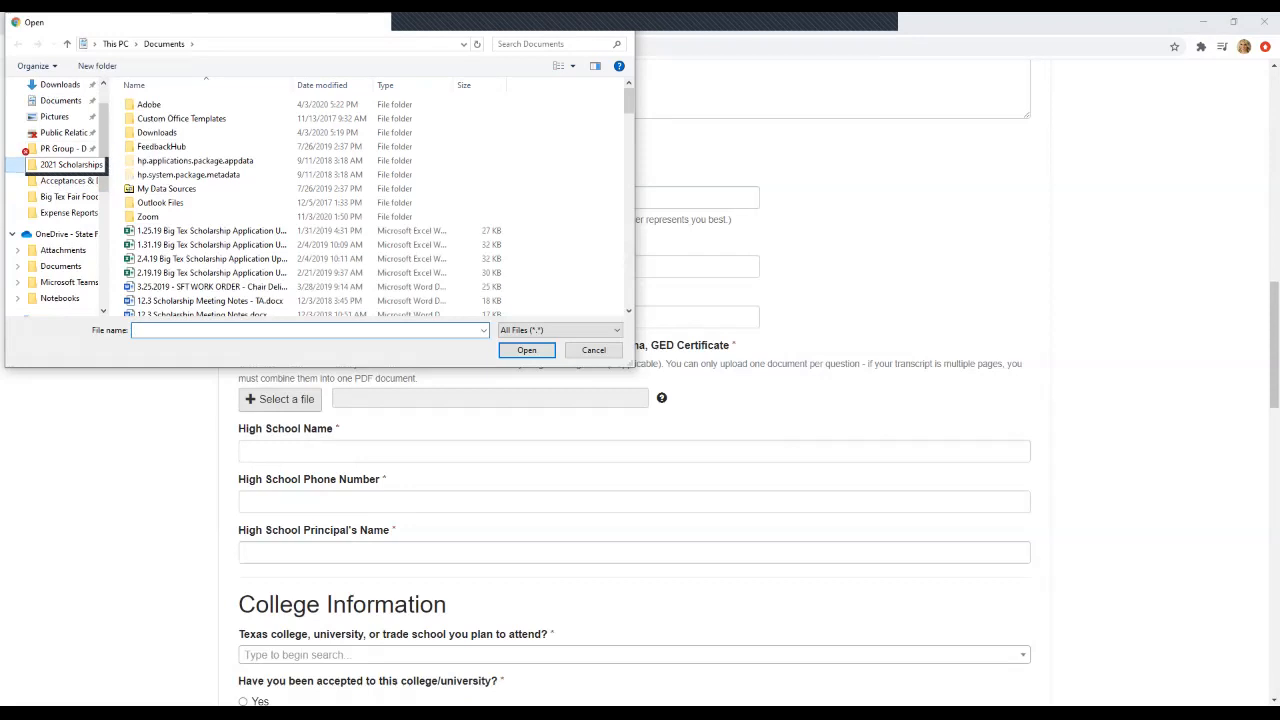
click(70, 164)
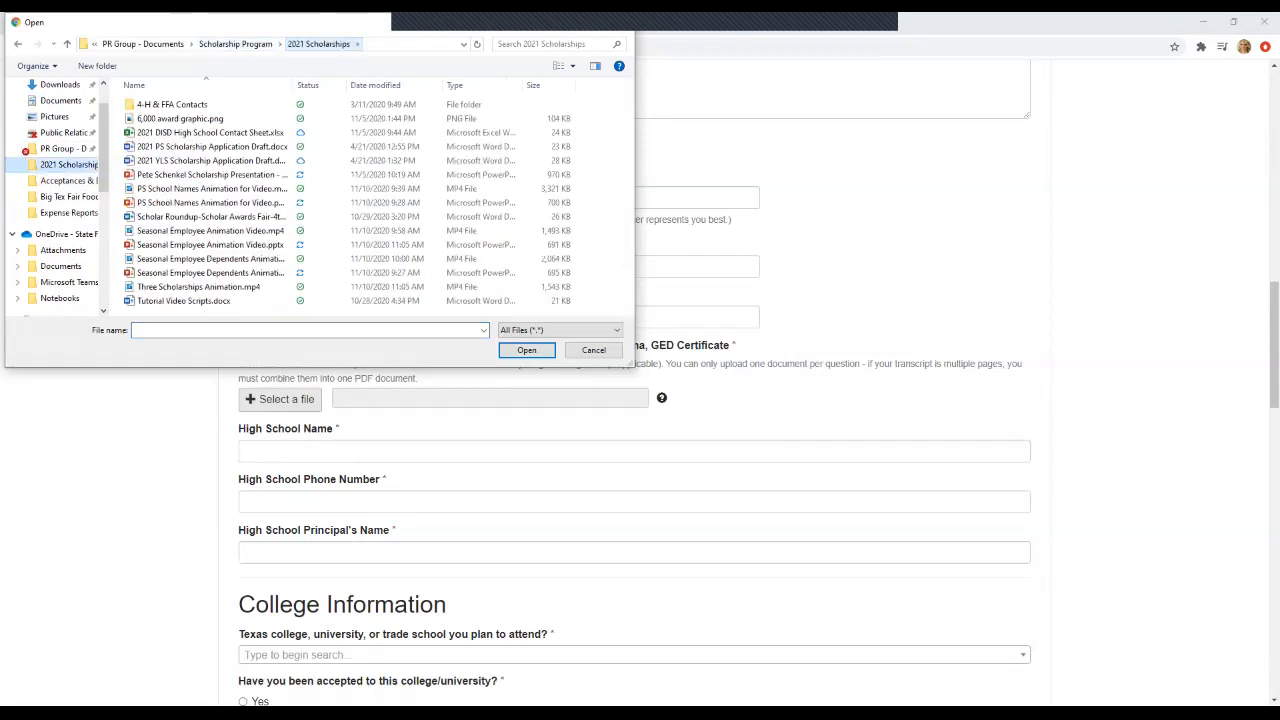
key(alt+Up)
scroll(377, 200, down, 2)
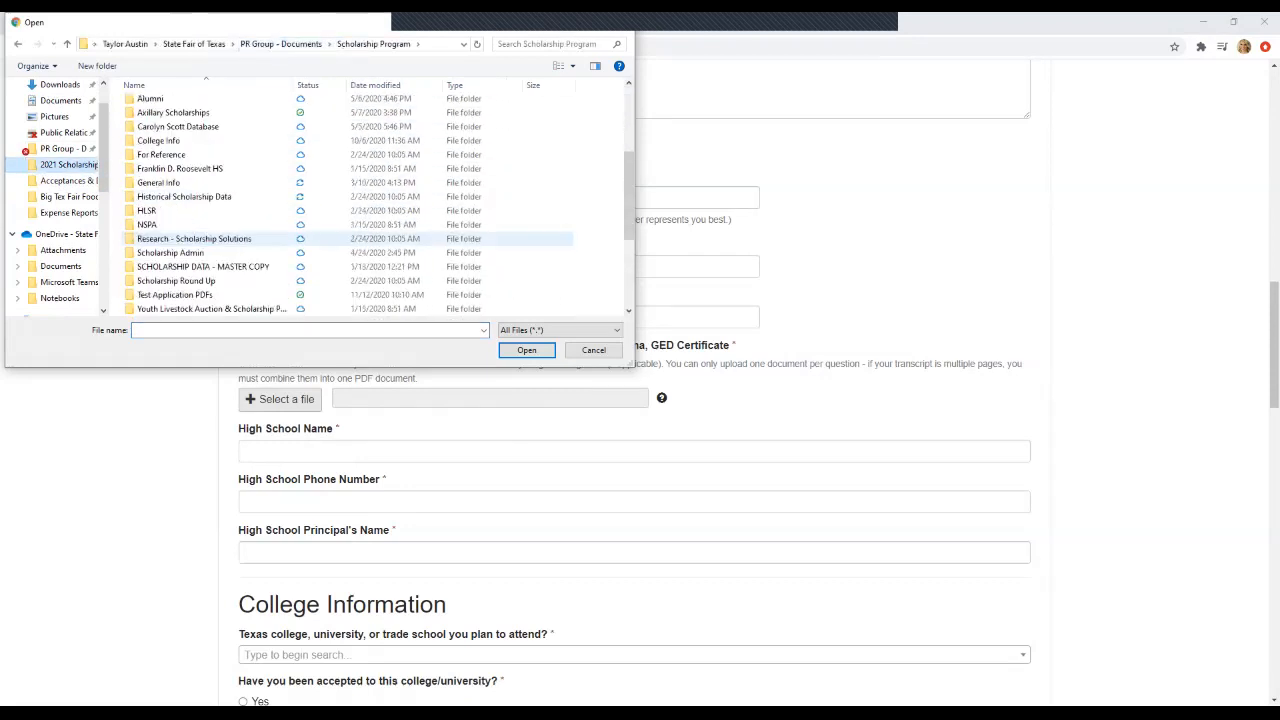
double_click(175, 294)
click(194, 104)
key(Return)
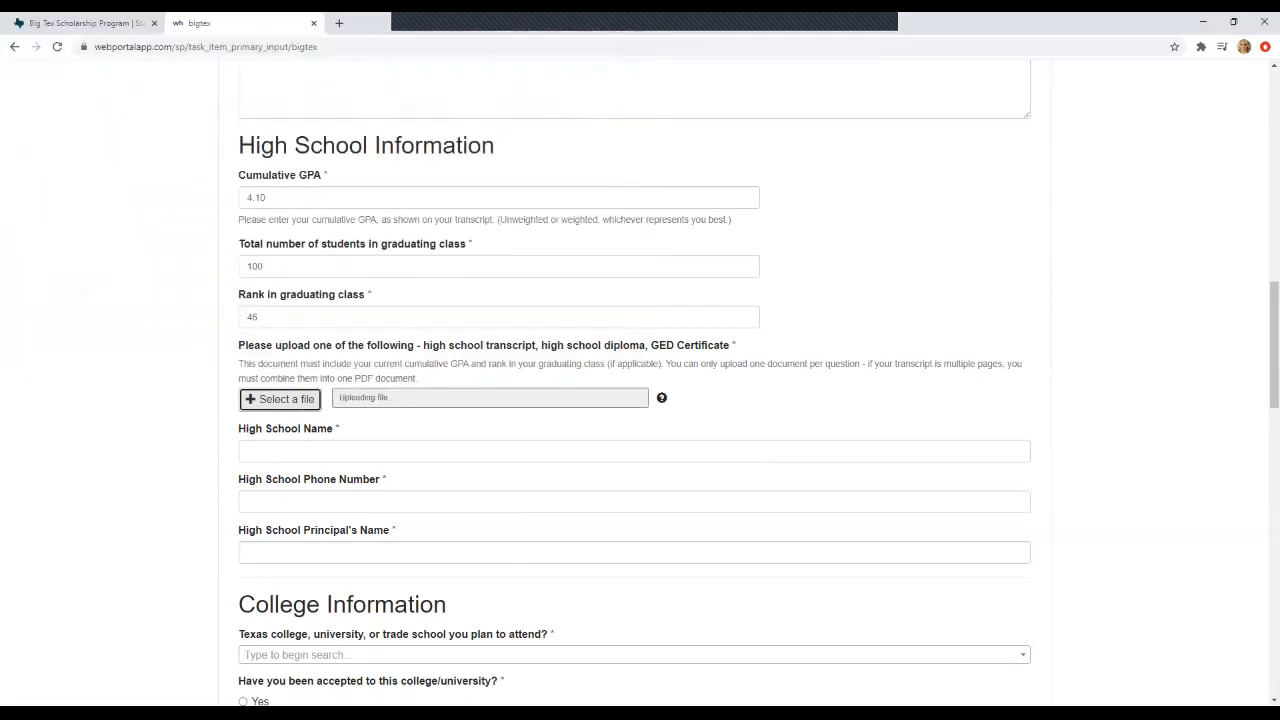
scroll(640, 400, down, 1)
key(Tab)
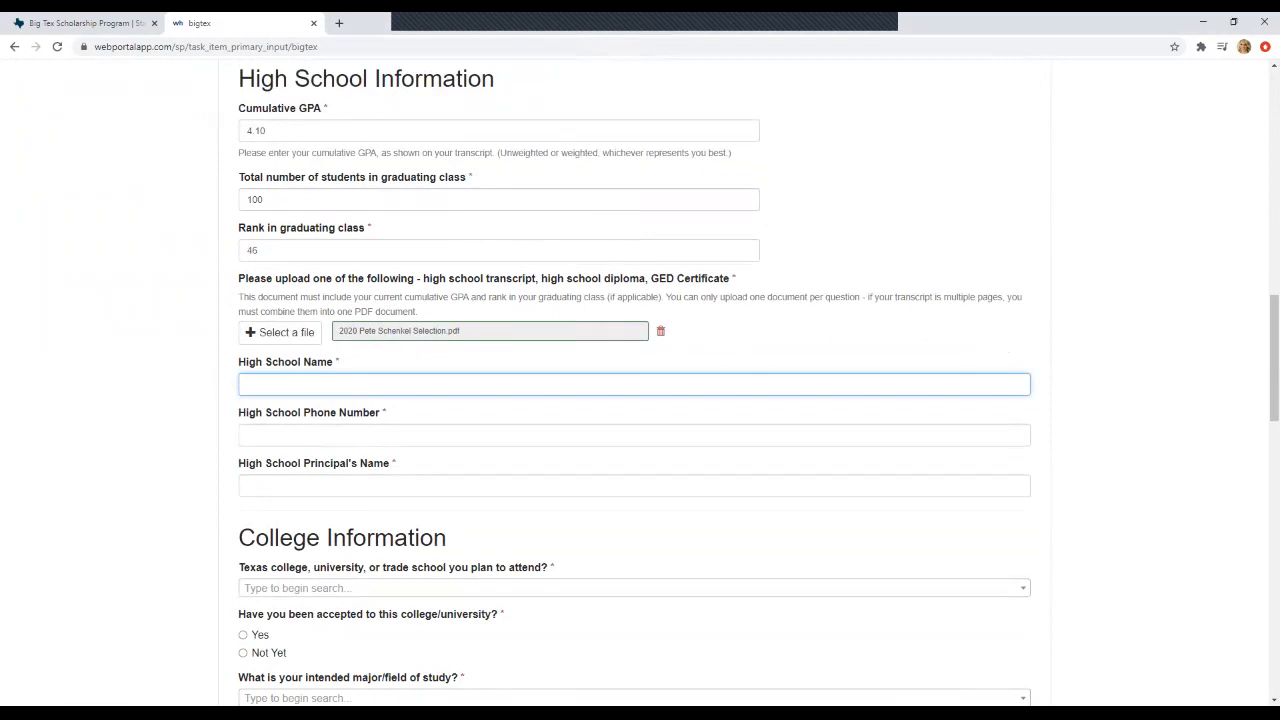
- Enter James Madison High School as the school name, plus its phone number and principal's name
text(James Madison High School)
key(Tab)
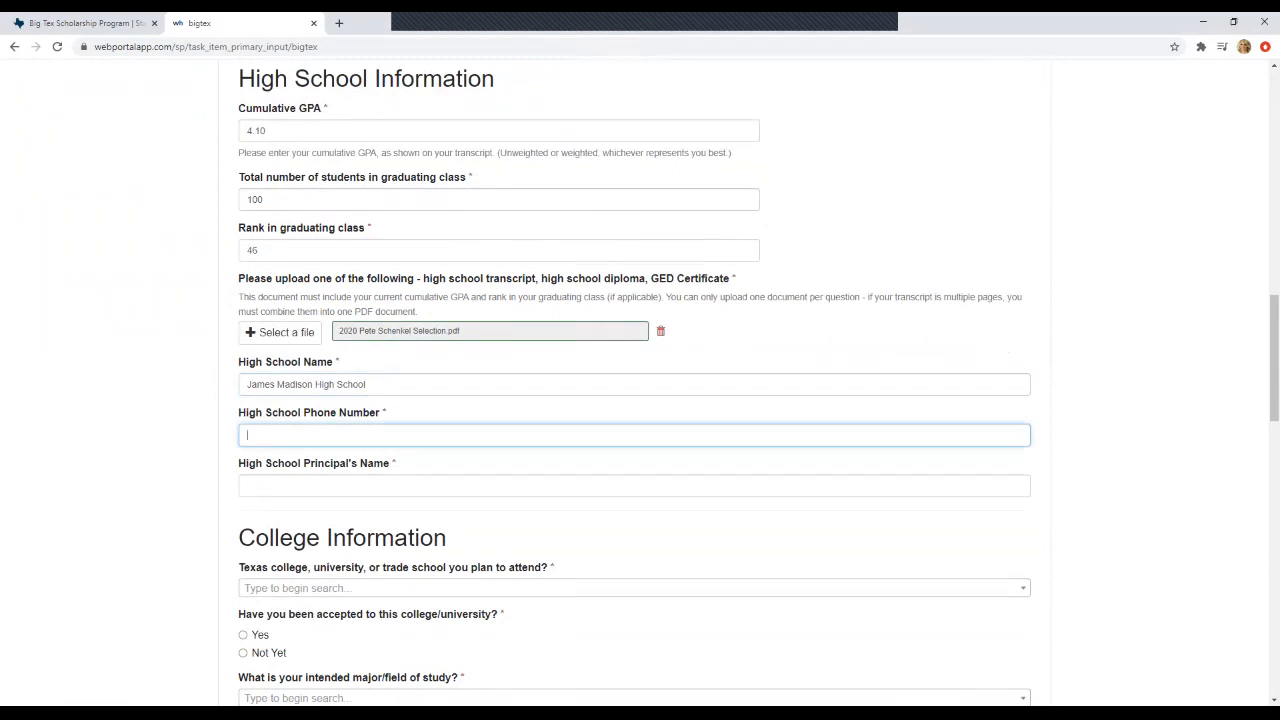
click(247, 485)
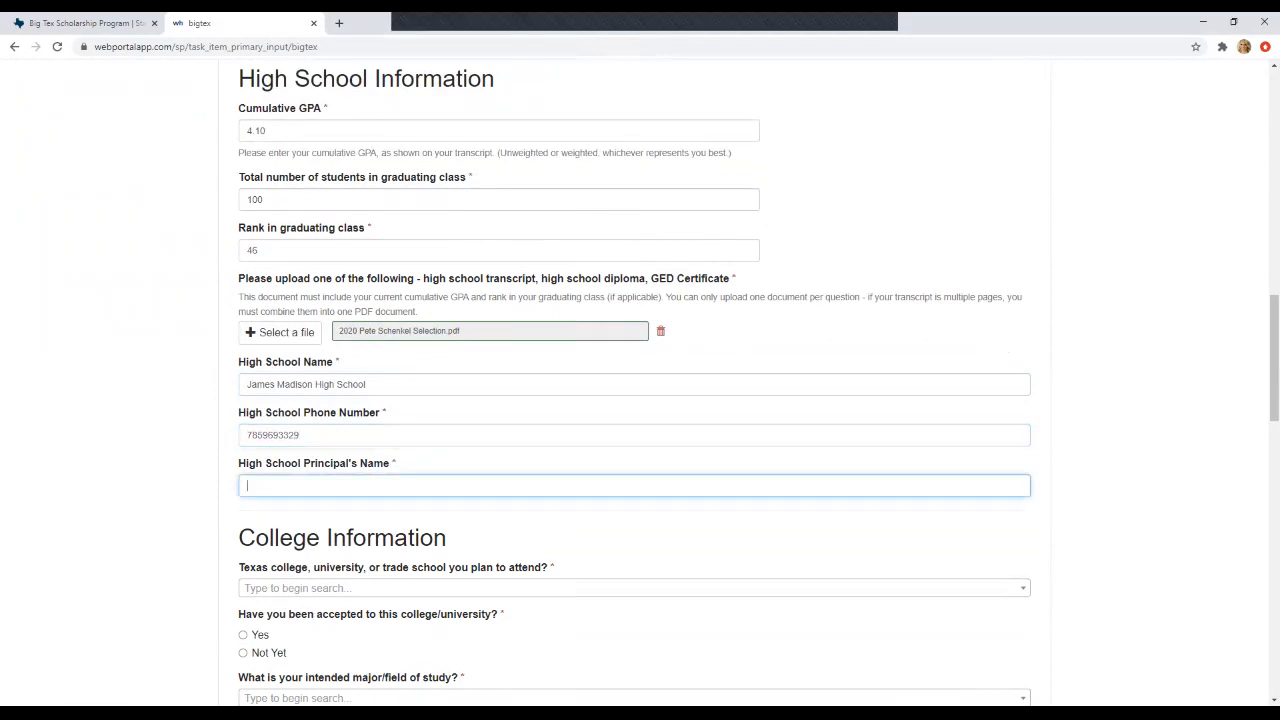
scroll(634, 400, down, 2)
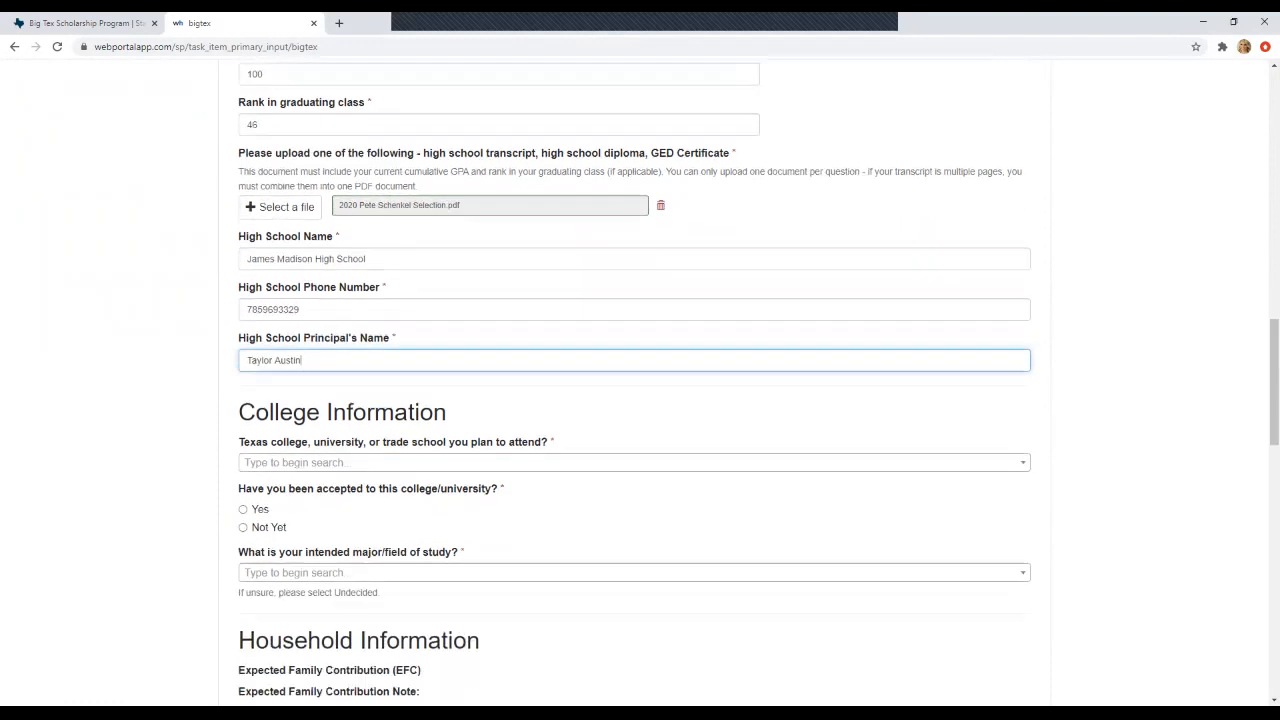
scroll(634, 382, down, 1)
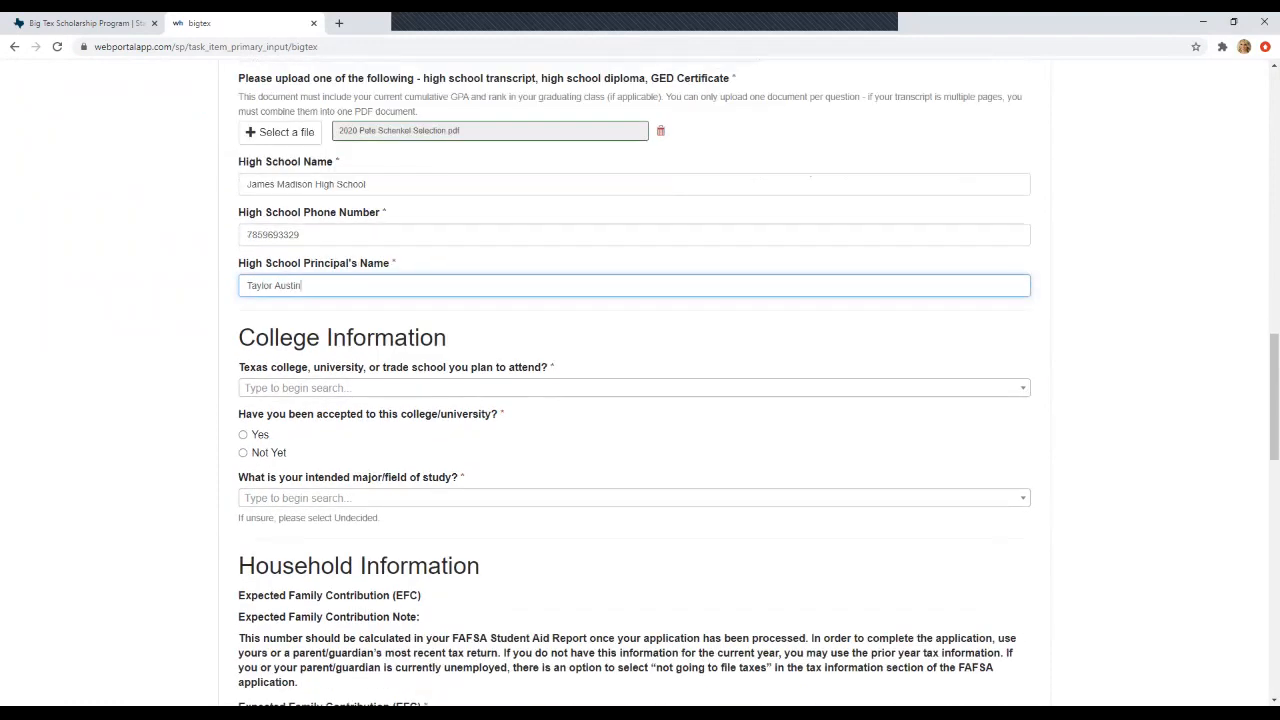
- Choose Blinn College as the planned school and answer Not Yet for acceptance
click(634, 388)
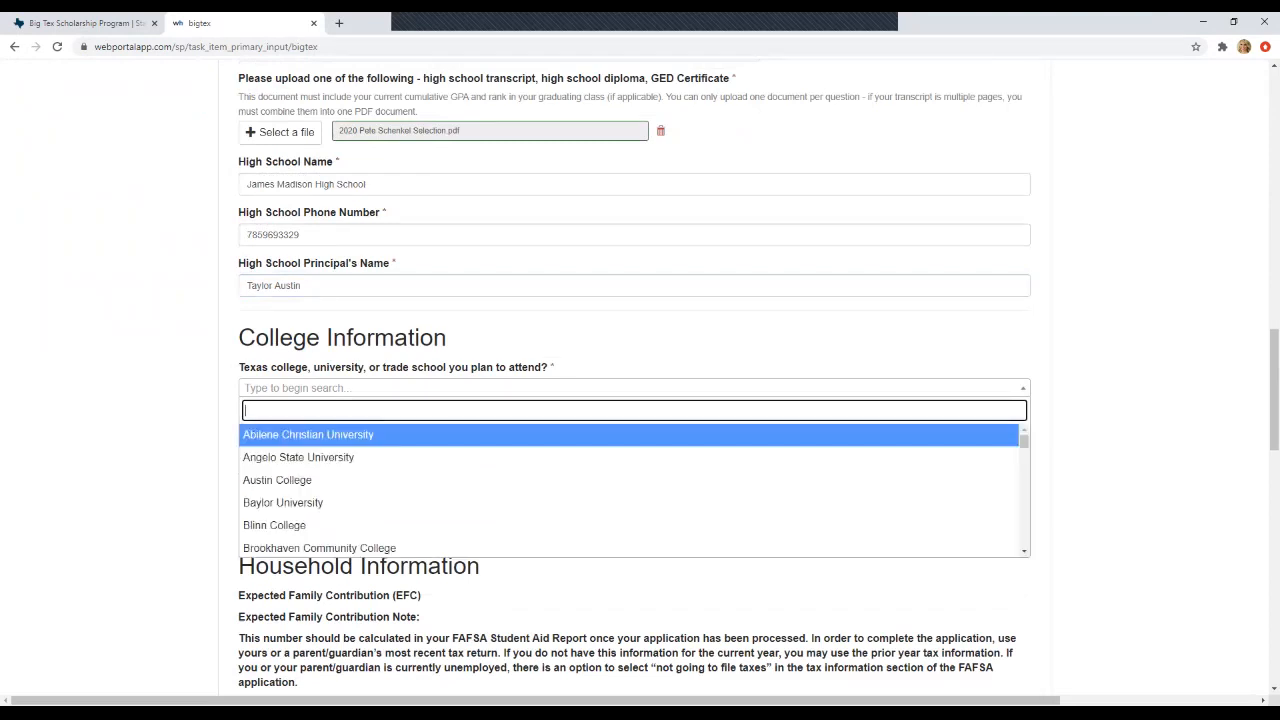
key(Down)
key(Down)
key(Down)
key(Down)
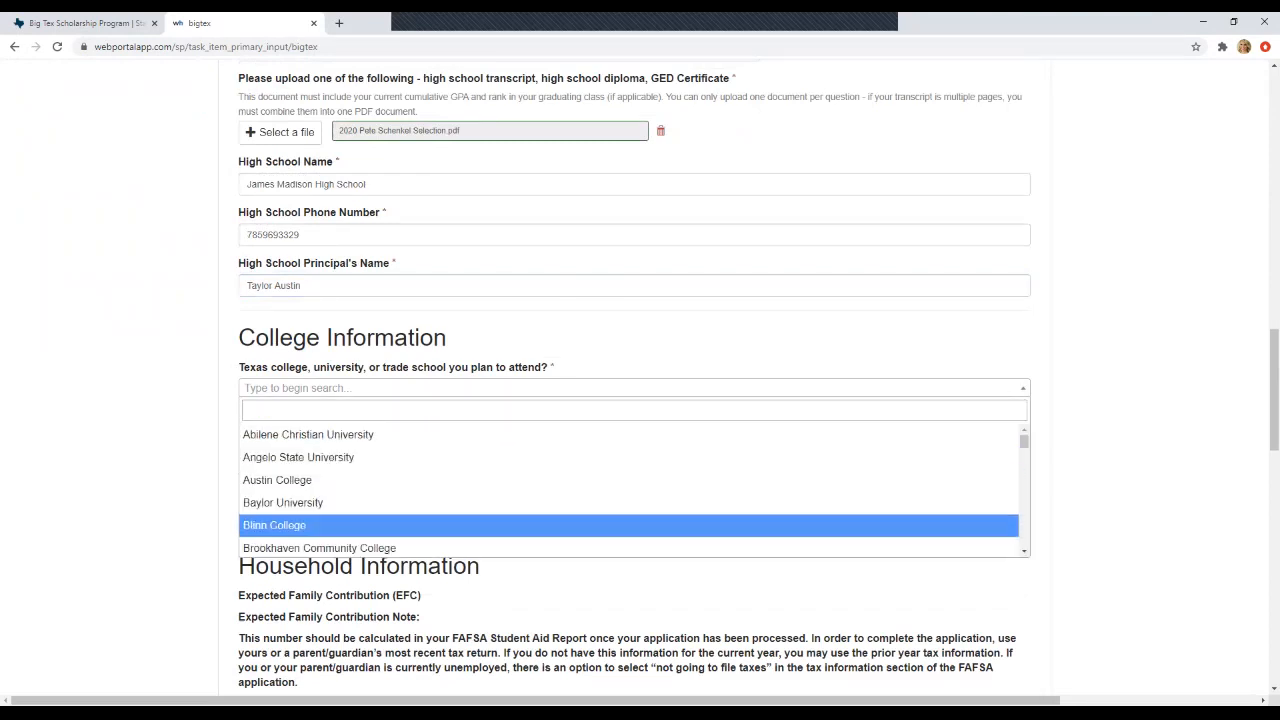
key(Return)
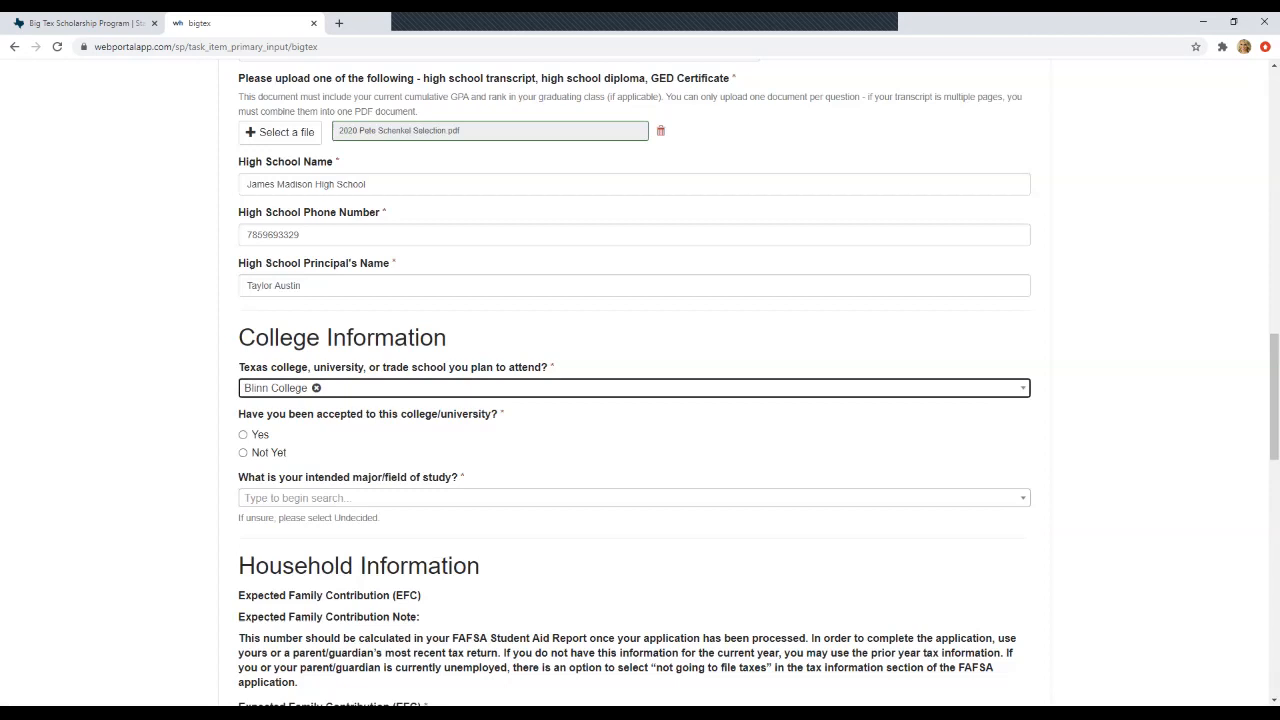
click(242, 452)
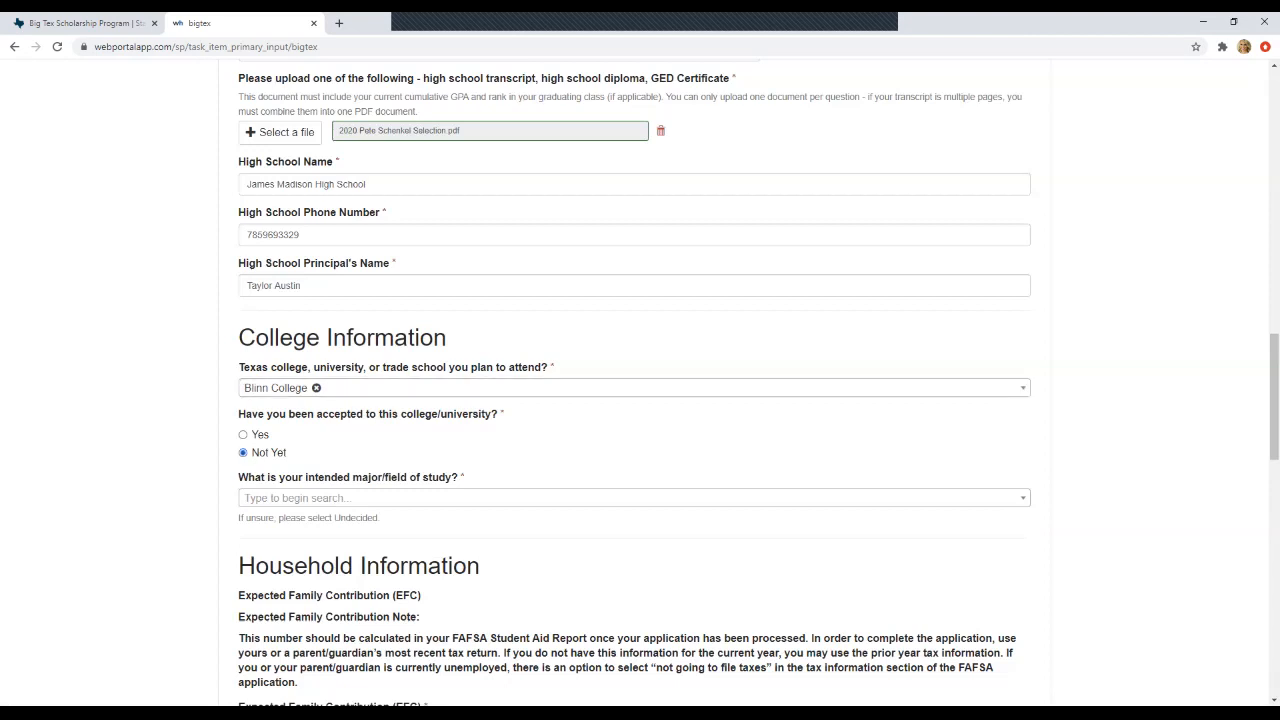
- Select Biology as the intended major
scroll(640, 400, down, 2)
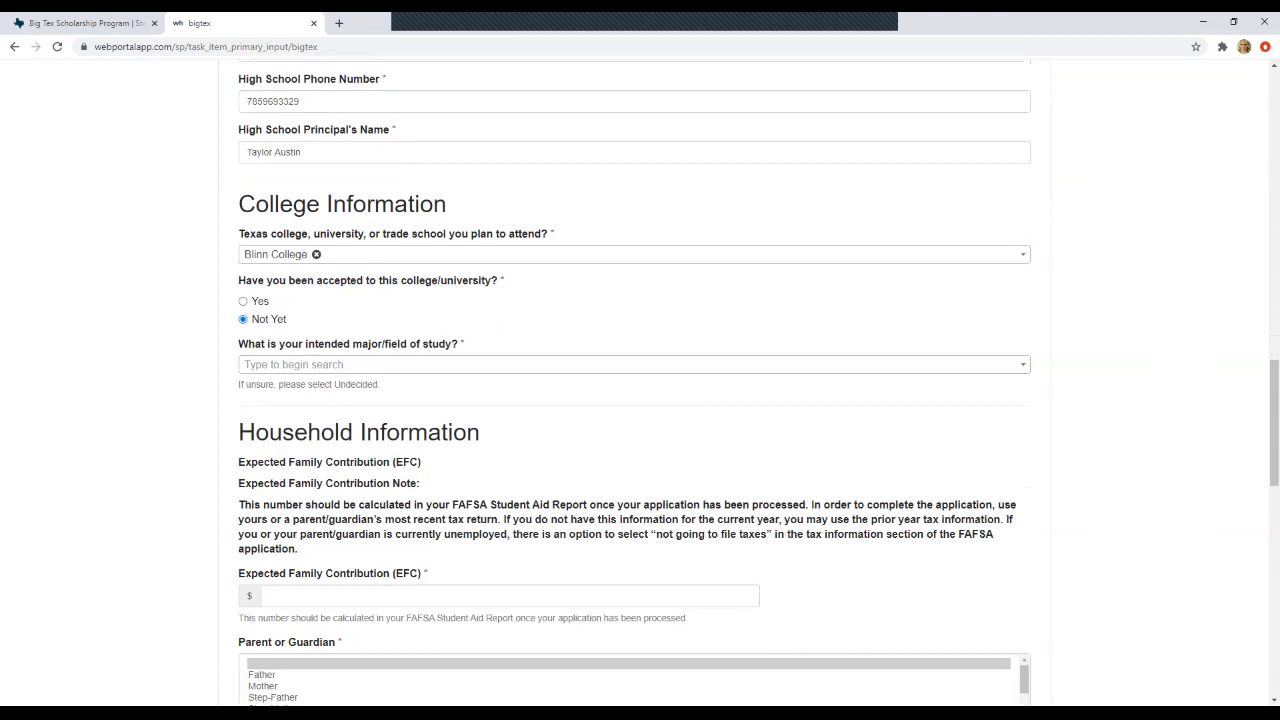
click(634, 364)
scroll(630, 470, down, 4)
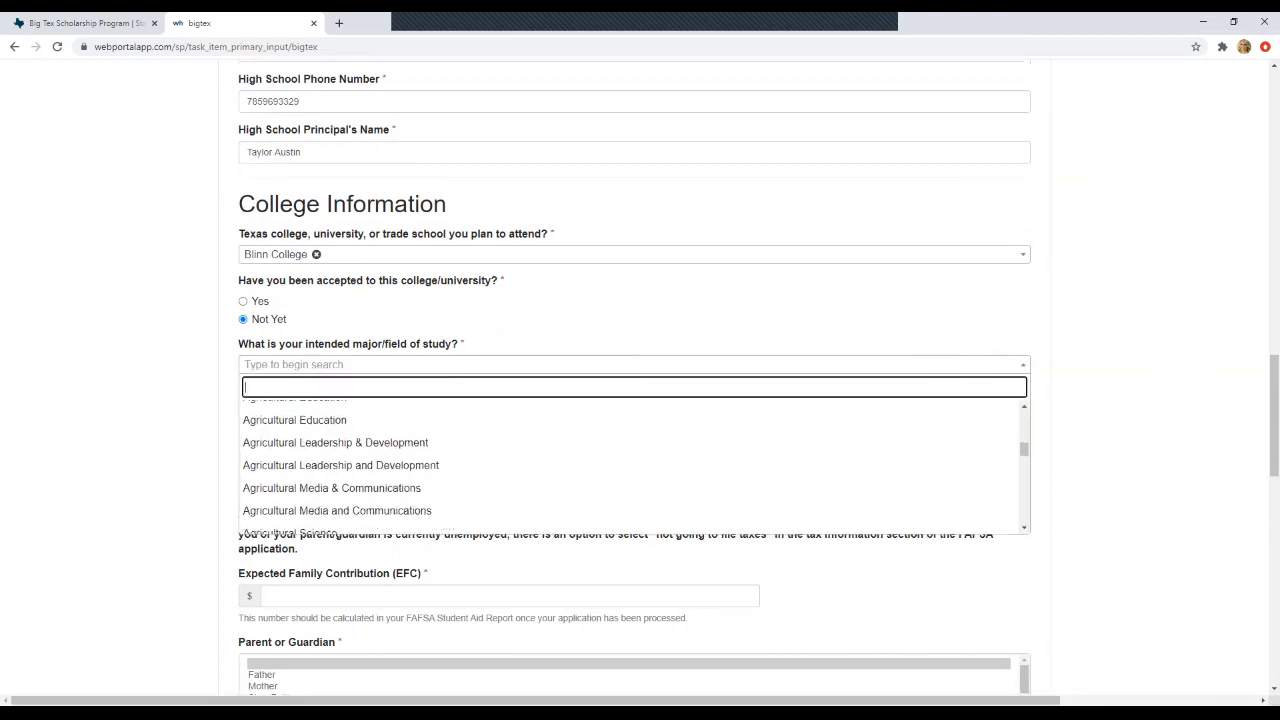
scroll(630, 465, down, 3)
scroll(630, 465, down, 8)
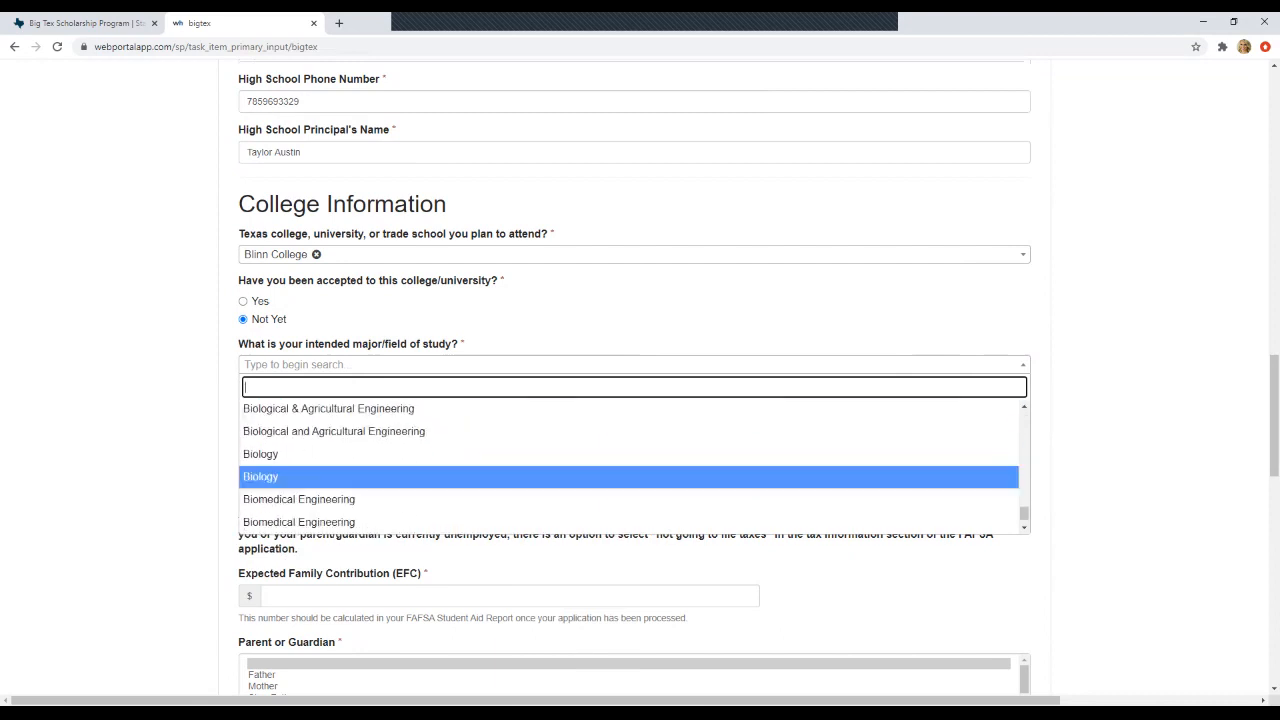
key(Return)
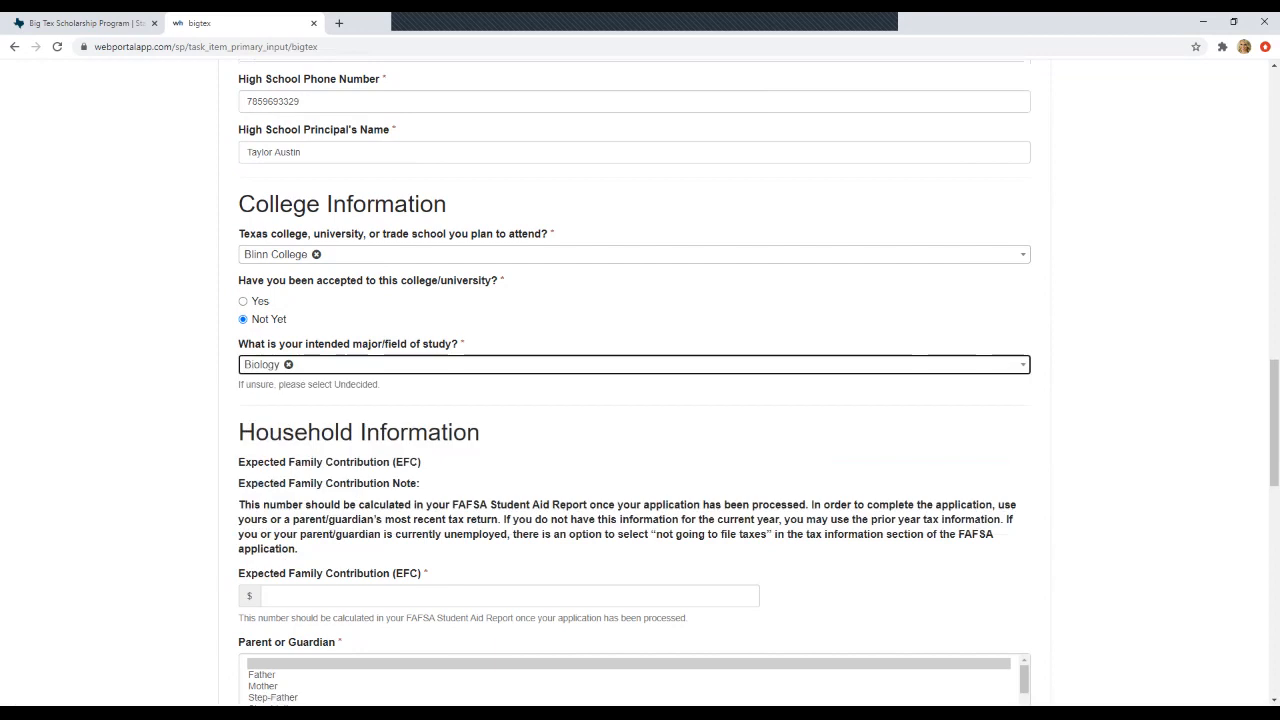
scroll(634, 382, down, 2)
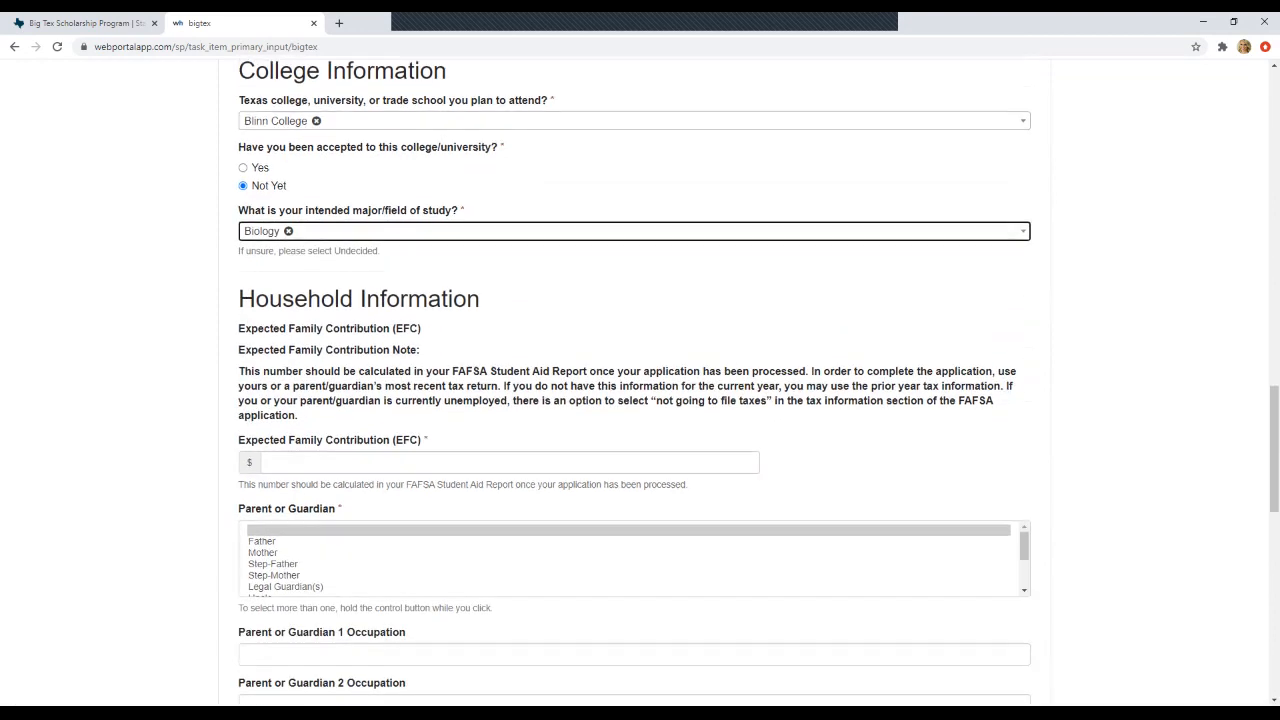
- Enter 7462 as the Expected Family Contribution
scroll(634, 382, down, 1)
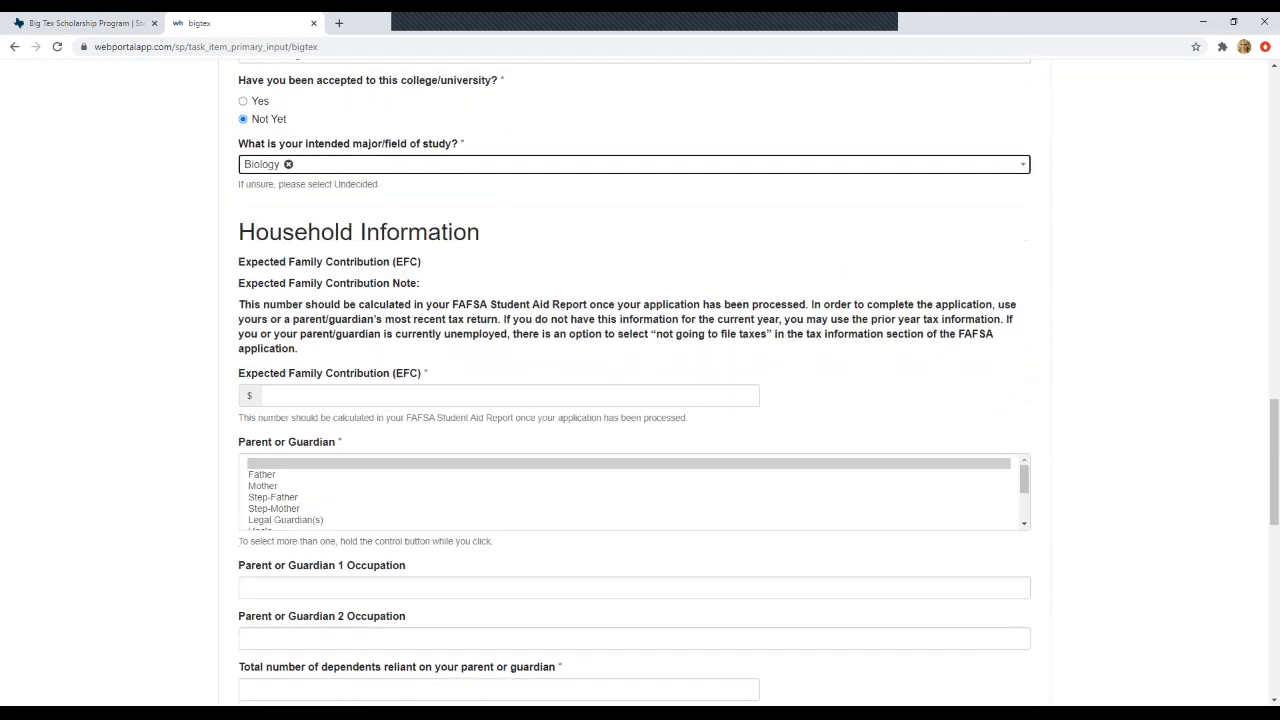
click(269, 395)
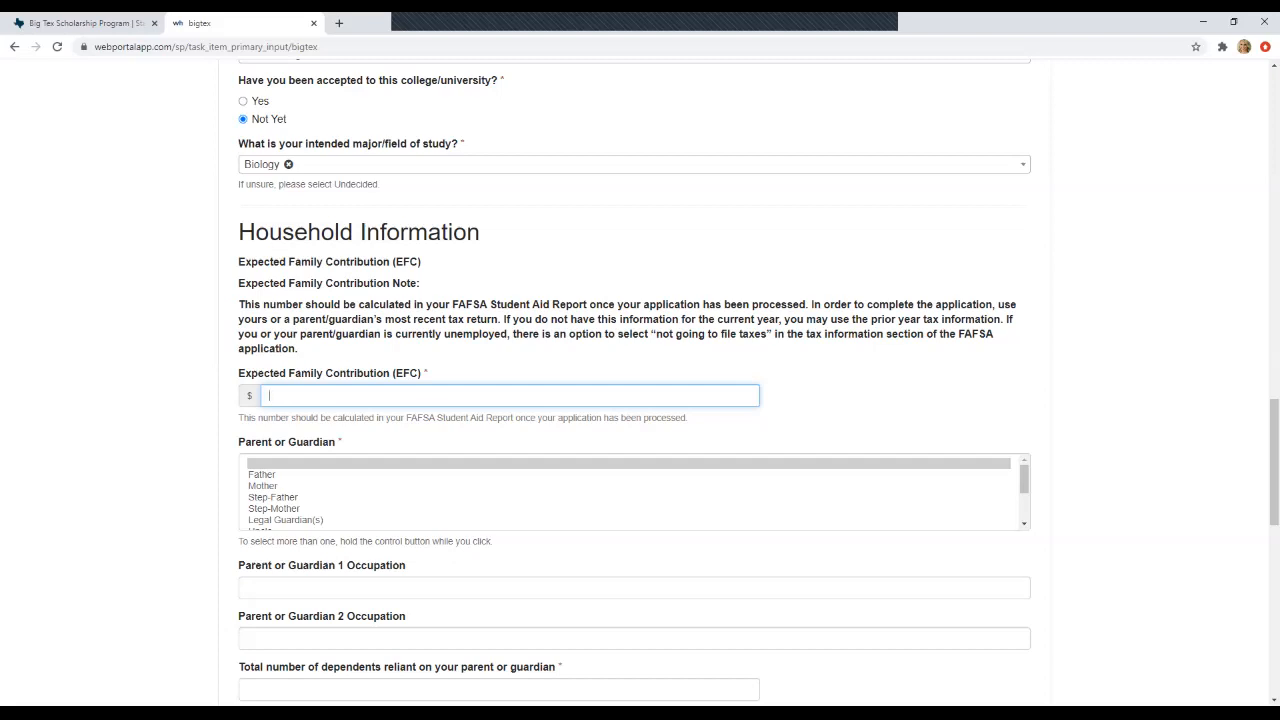
text(7462)
scroll(634, 425, down, 1)
scroll(634, 425, down, 1)
scroll(634, 425, up, 1)
scroll(634, 425, up, 1)
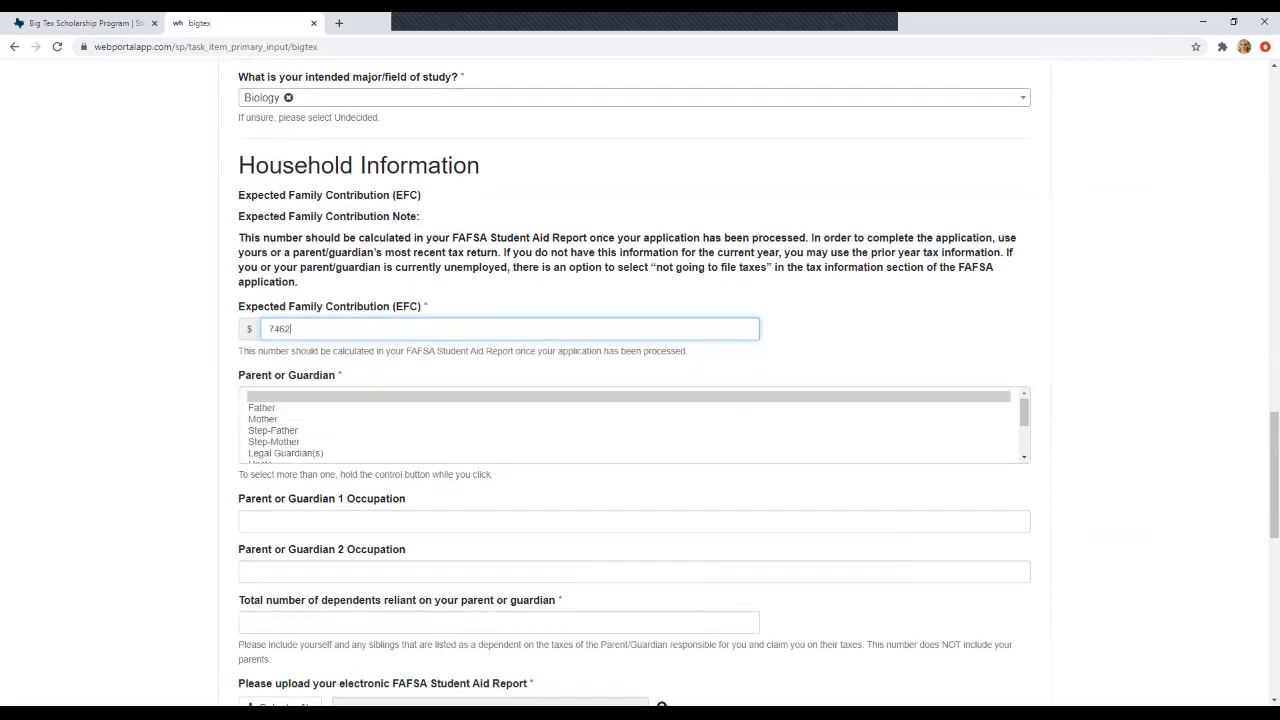
scroll(634, 425, down, 2)
scroll(634, 425, up, 2)
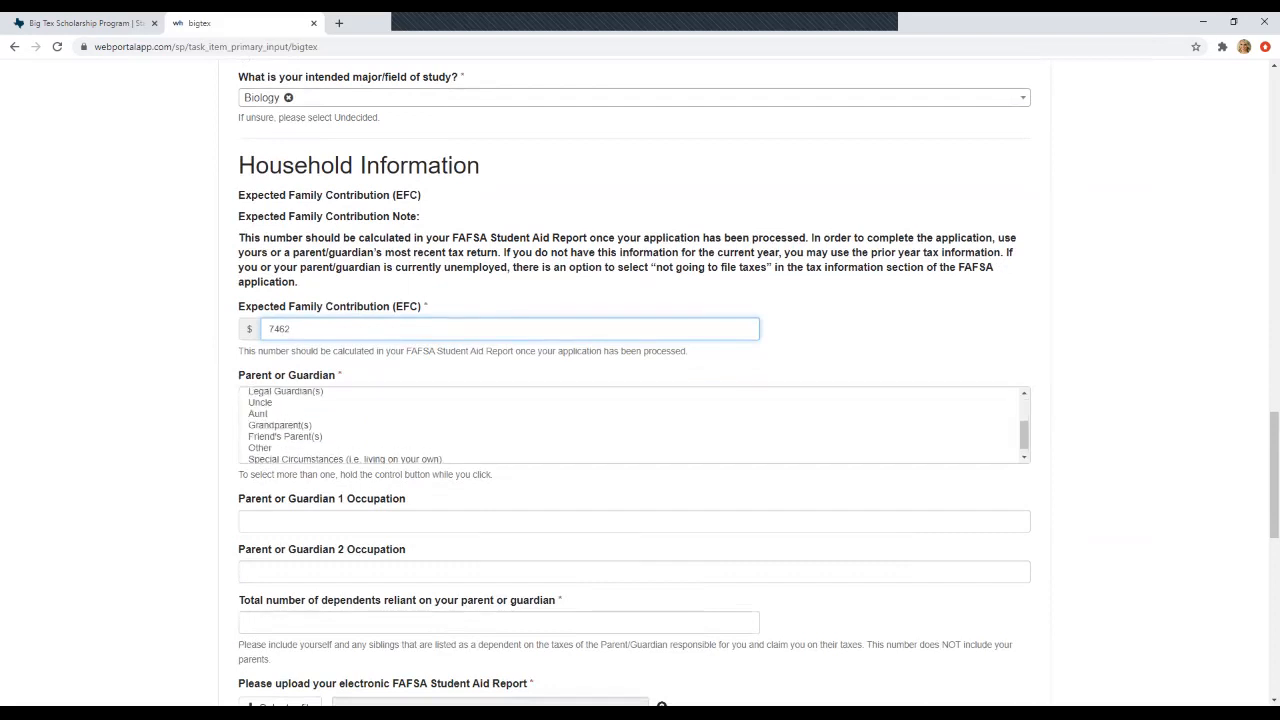
scroll(634, 425, down, 2)
scroll(634, 425, up, 2)
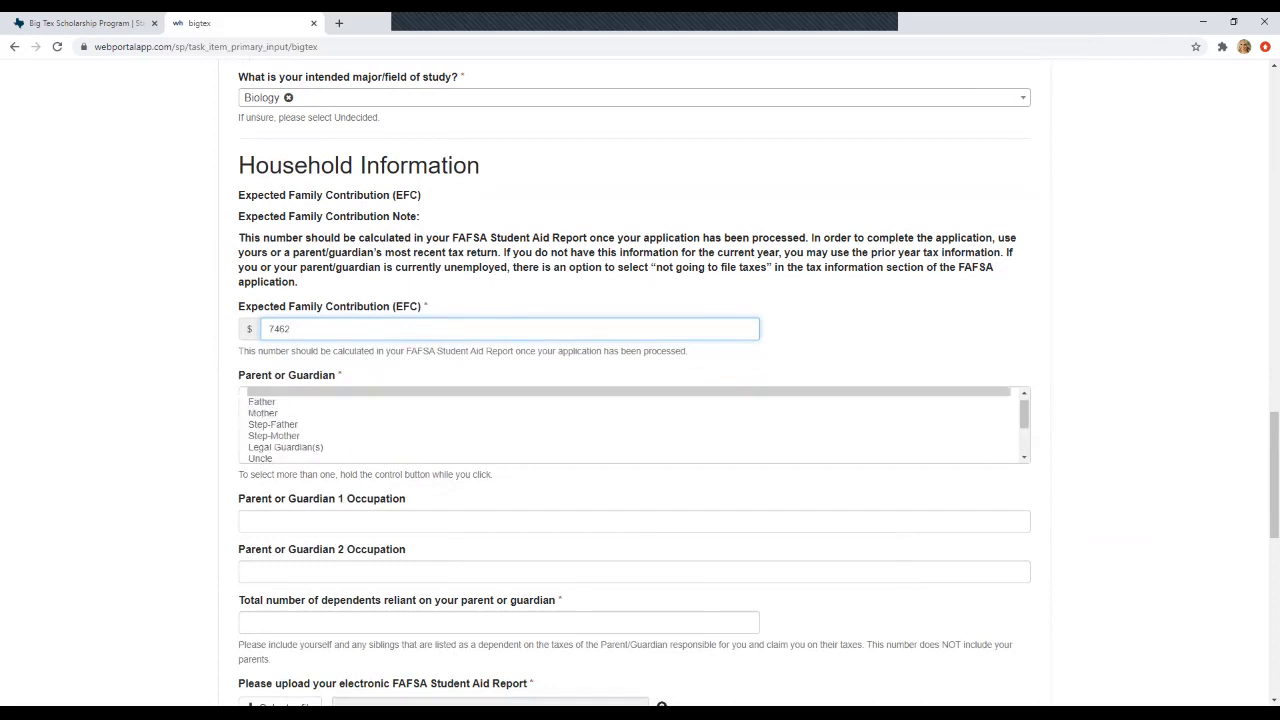
scroll(634, 425, down, 2)
scroll(634, 425, up, 2)
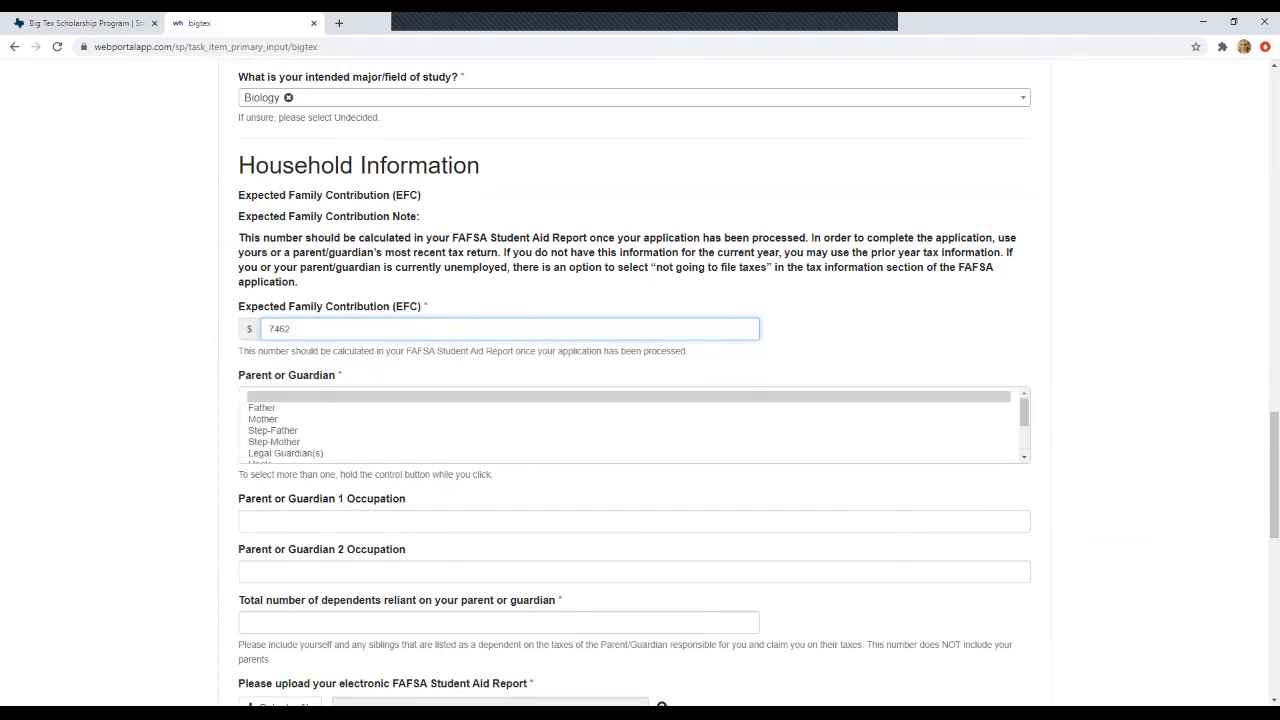
- Set Mother as the only parent or guardian
click(263, 419)
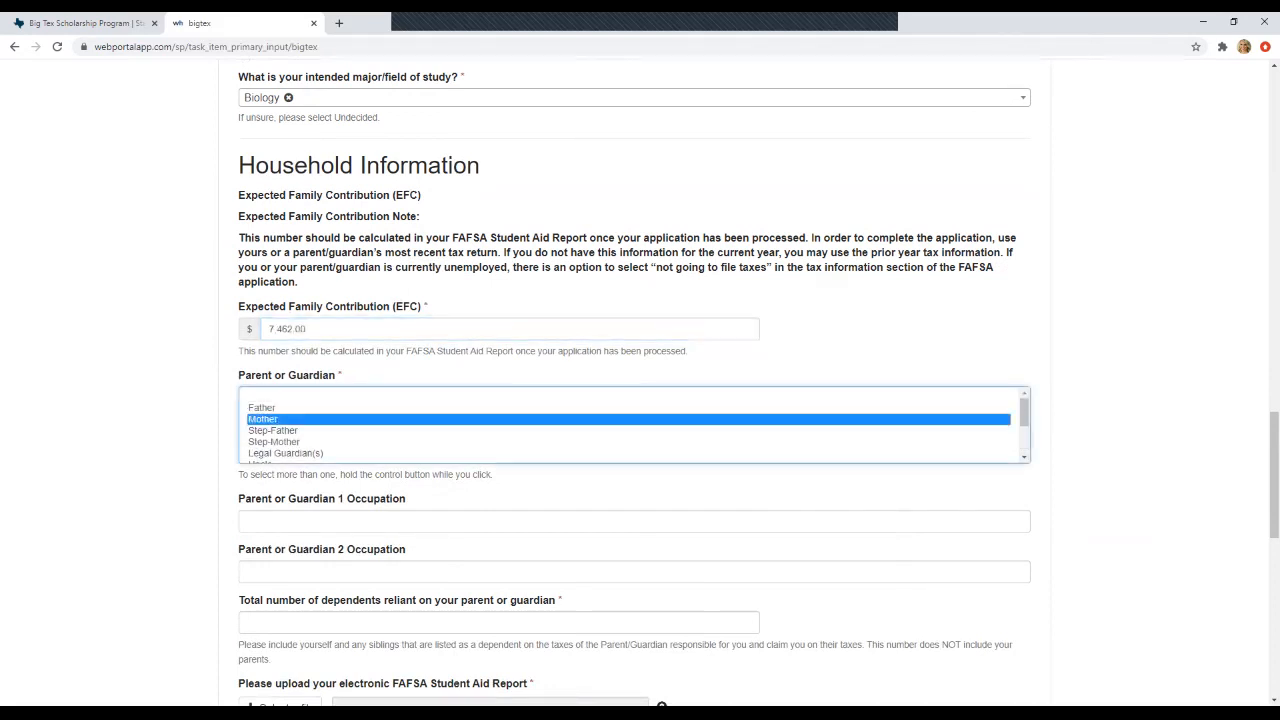
scroll(634, 425, down, 2)
scroll(634, 425, up, 2)
ctrl+click(273, 431)
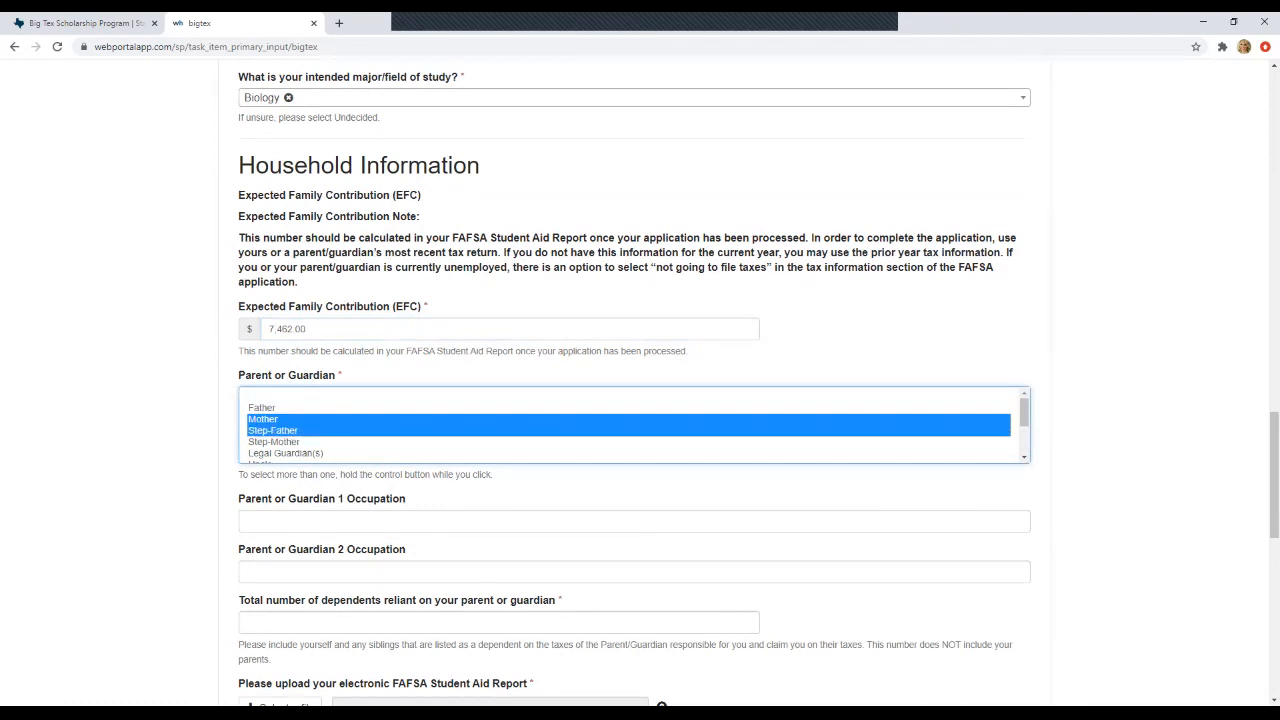
ctrl+click(263, 419)
click(263, 419)
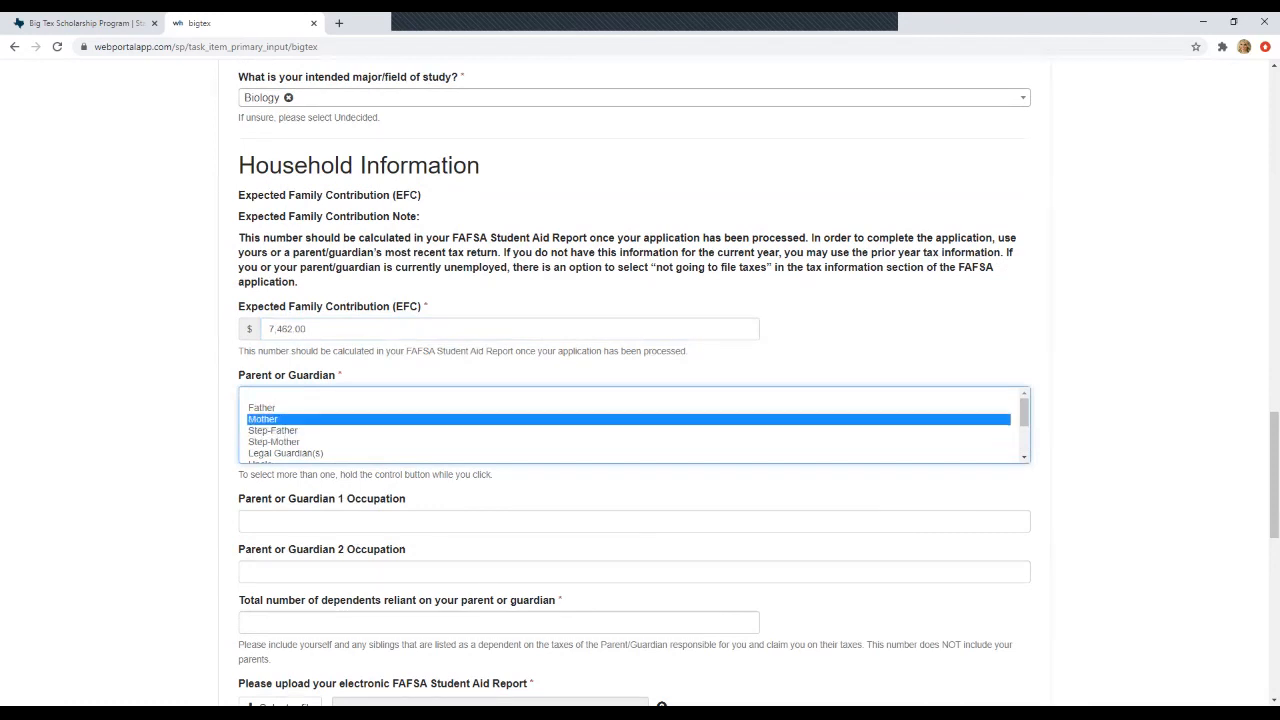
click(320, 521)
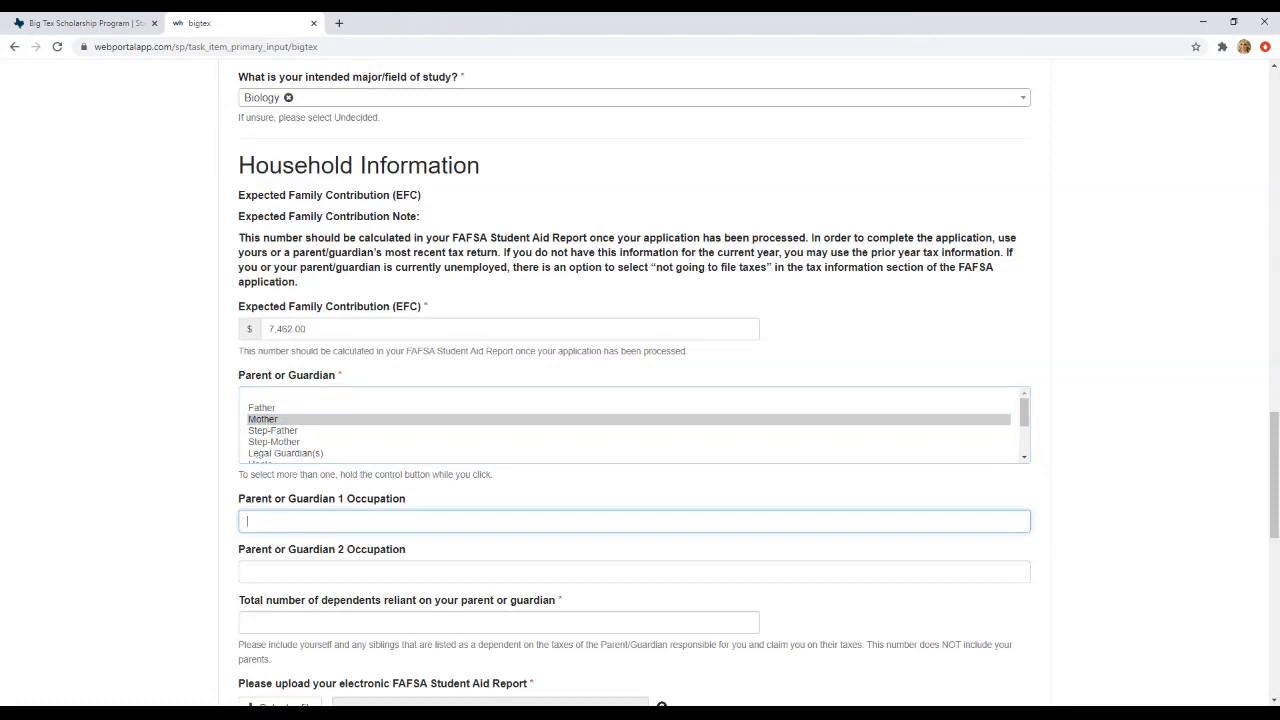
- Enter Teacher as Parent or Guardian 1 Occupation
scroll(634, 425, down, 3)
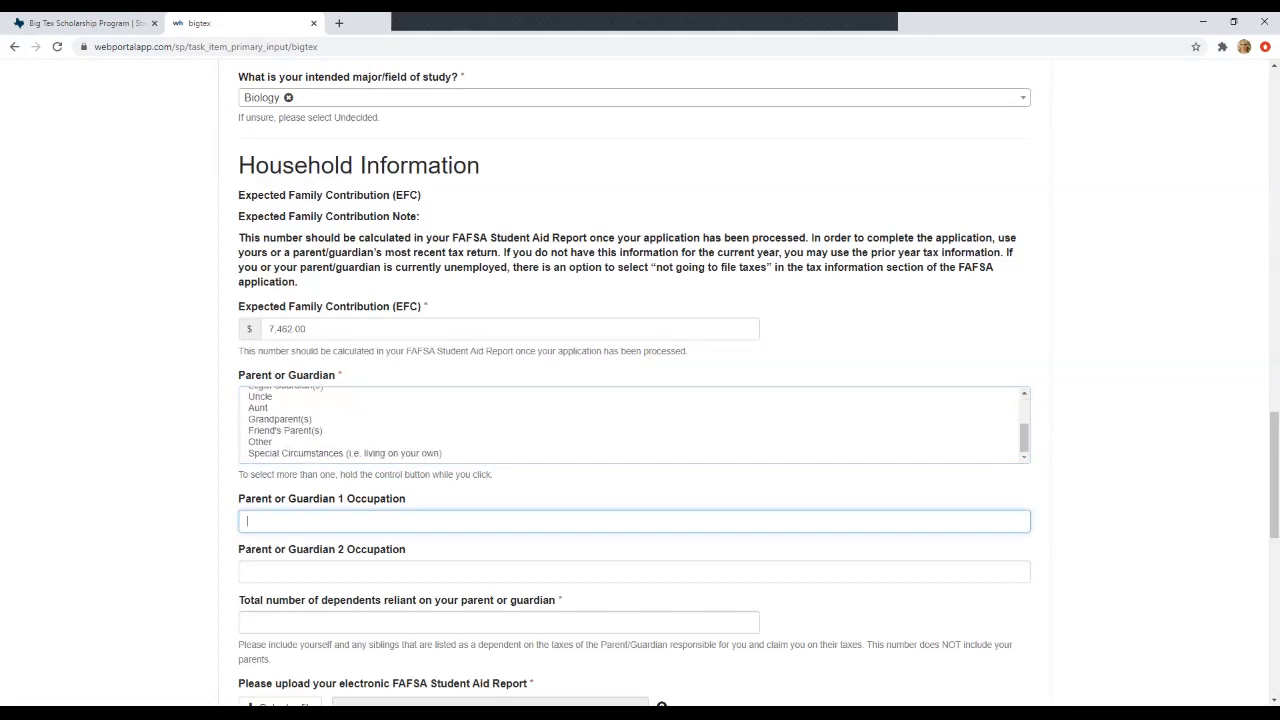
scroll(634, 425, up, 3)
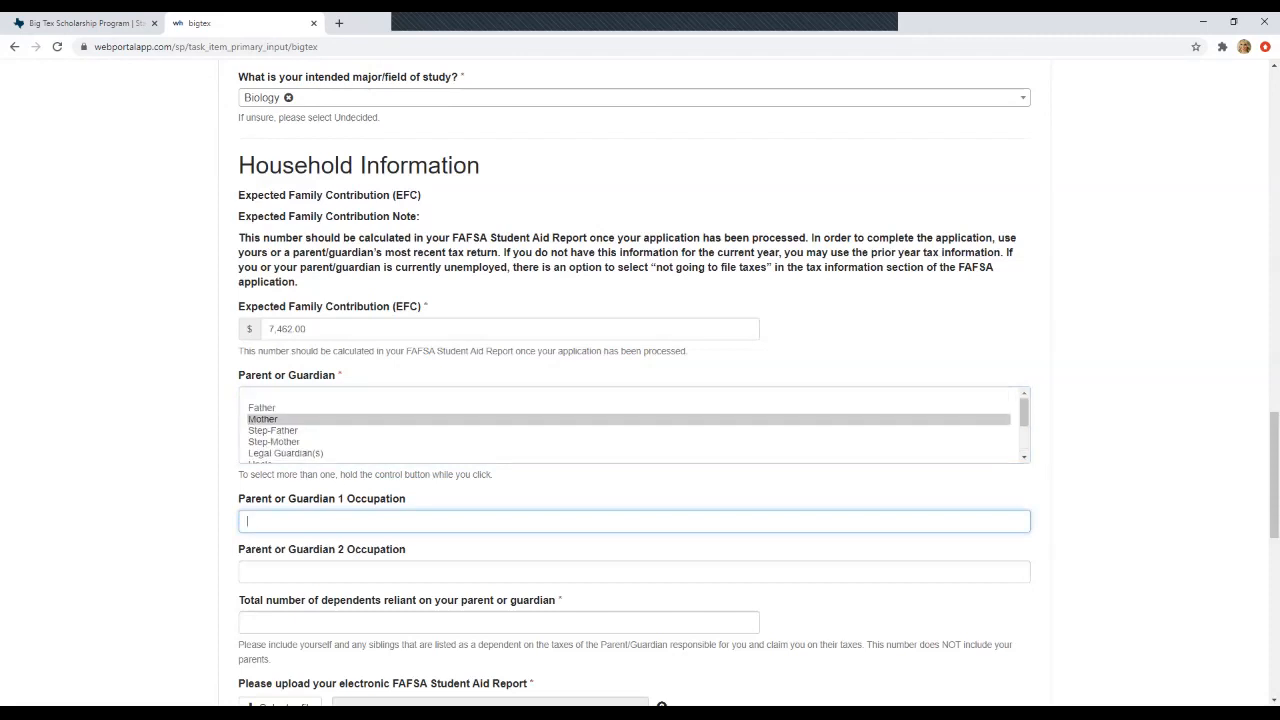
text(Teacher)
click(248, 572)
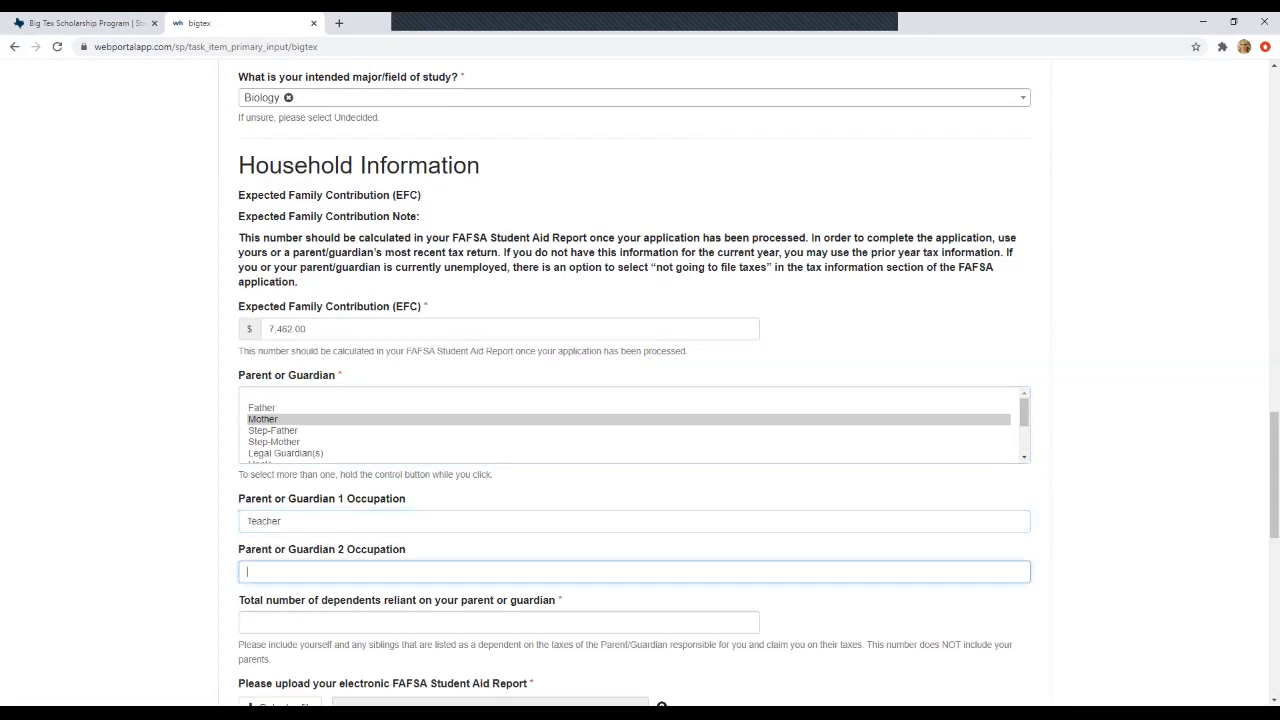
- Enter 3 as the total number of dependents
scroll(634, 380, down, 4)
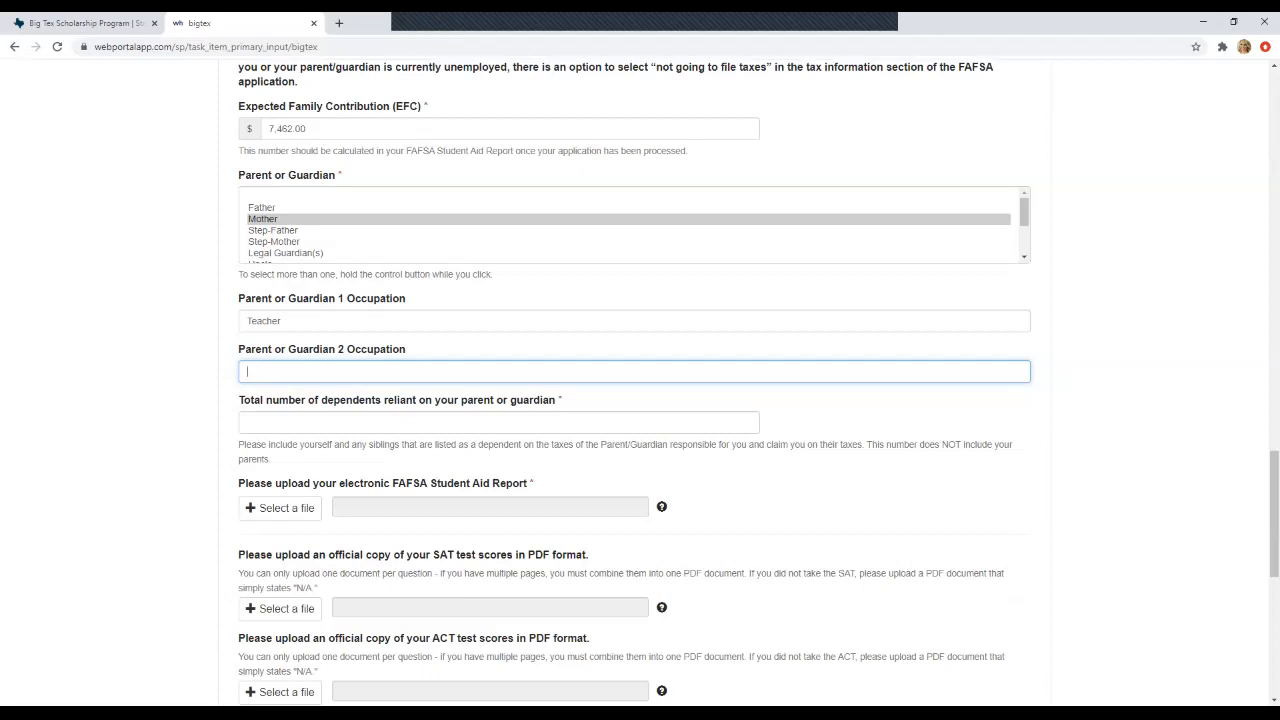
click(498, 422)
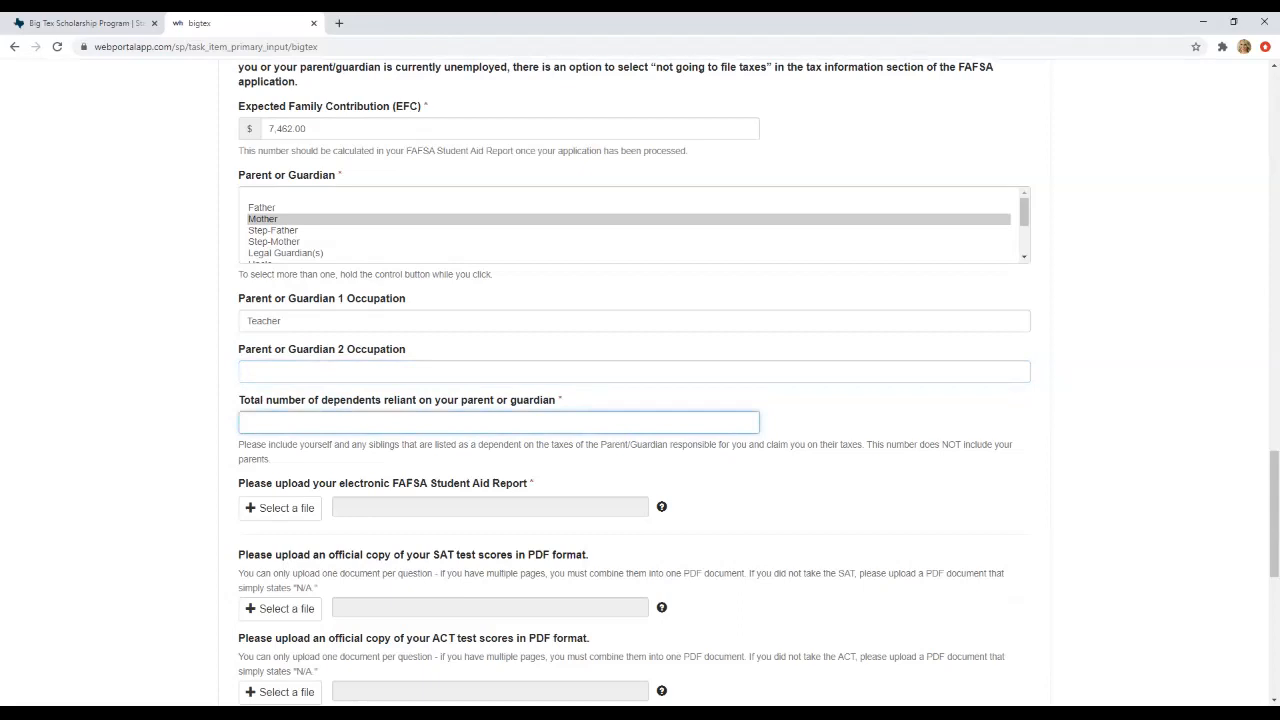
text(3)
scroll(640, 380, down, 2)
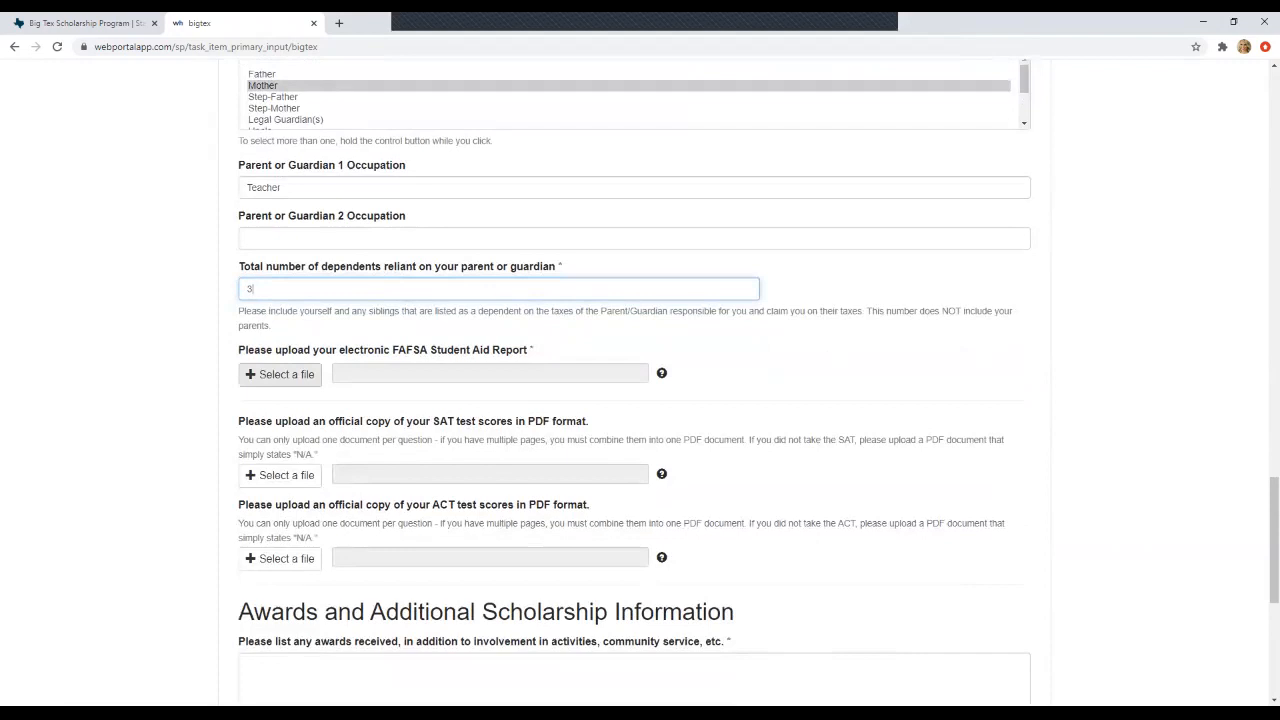
key(Tab)
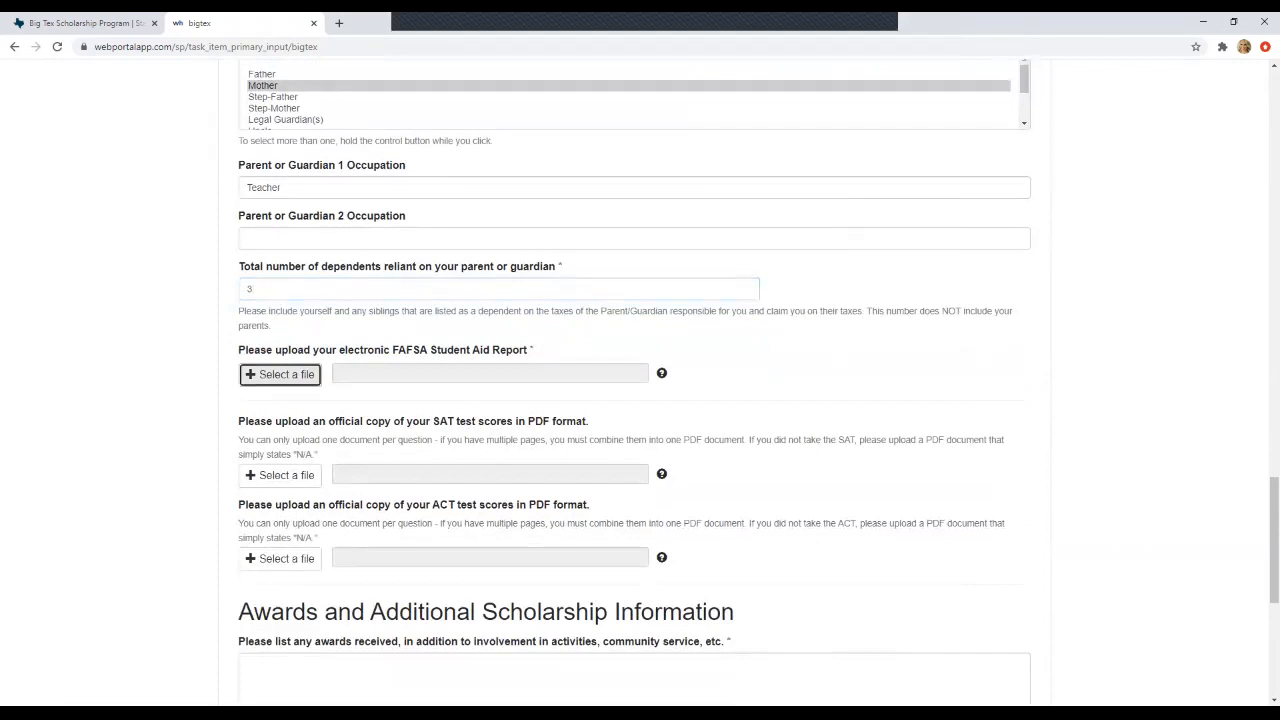
- Upload the 2020 selection PDF as the FAFSA Student Aid Report
key(Return)
click(194, 104)
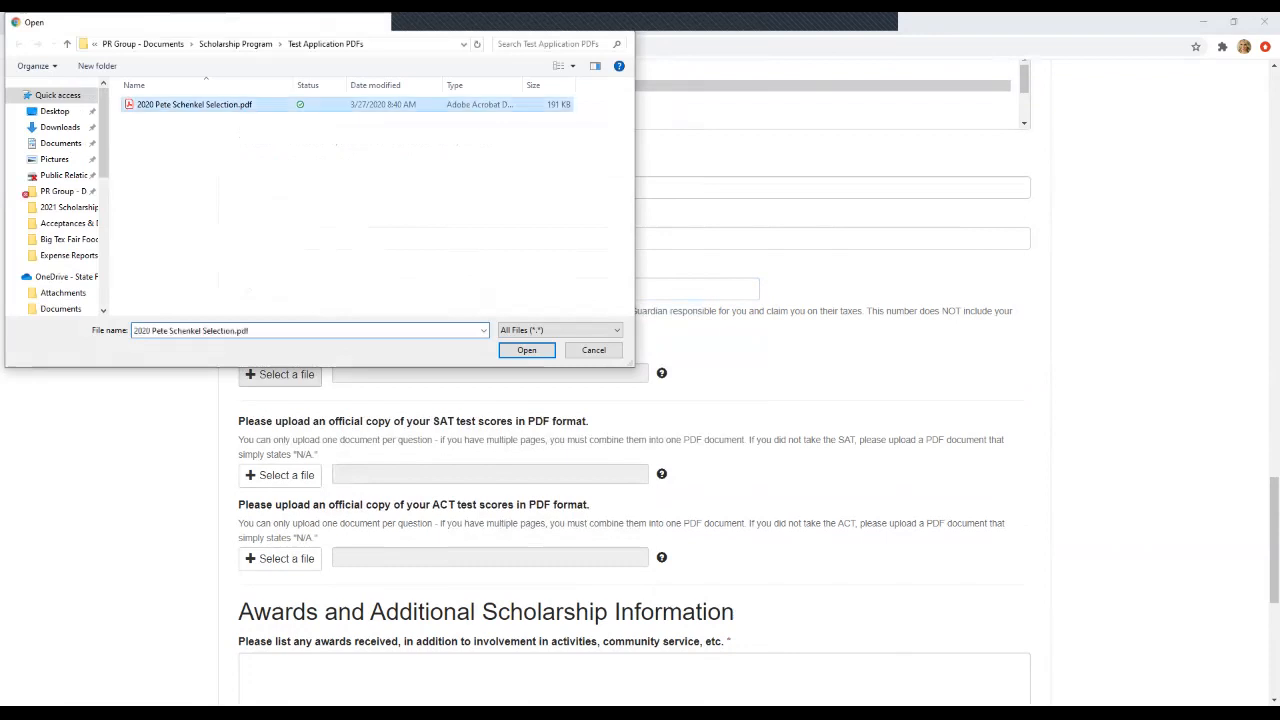
key(Return)
scroll(640, 380, down, 2)
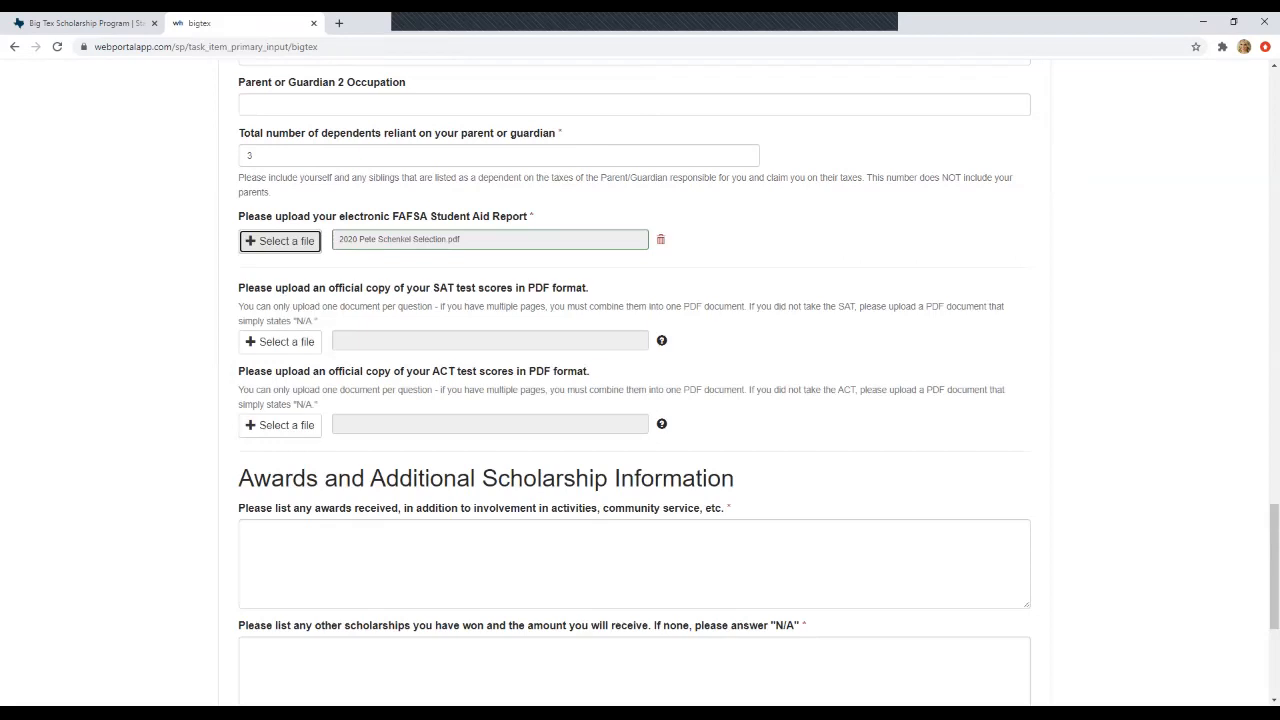
- Enter "Placeholder" as the awards received
scroll(640, 380, down, 2)
click(300, 410)
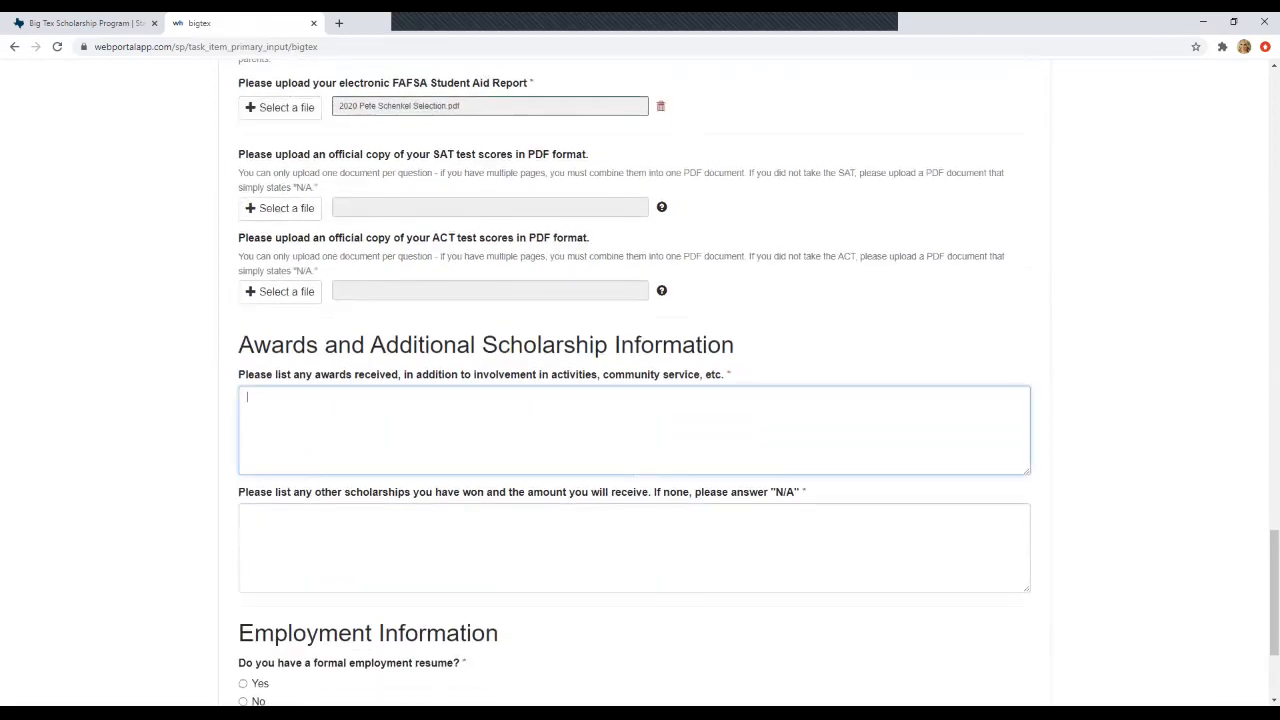
scroll(640, 380, down, 1)
scroll(640, 380, down, 1)
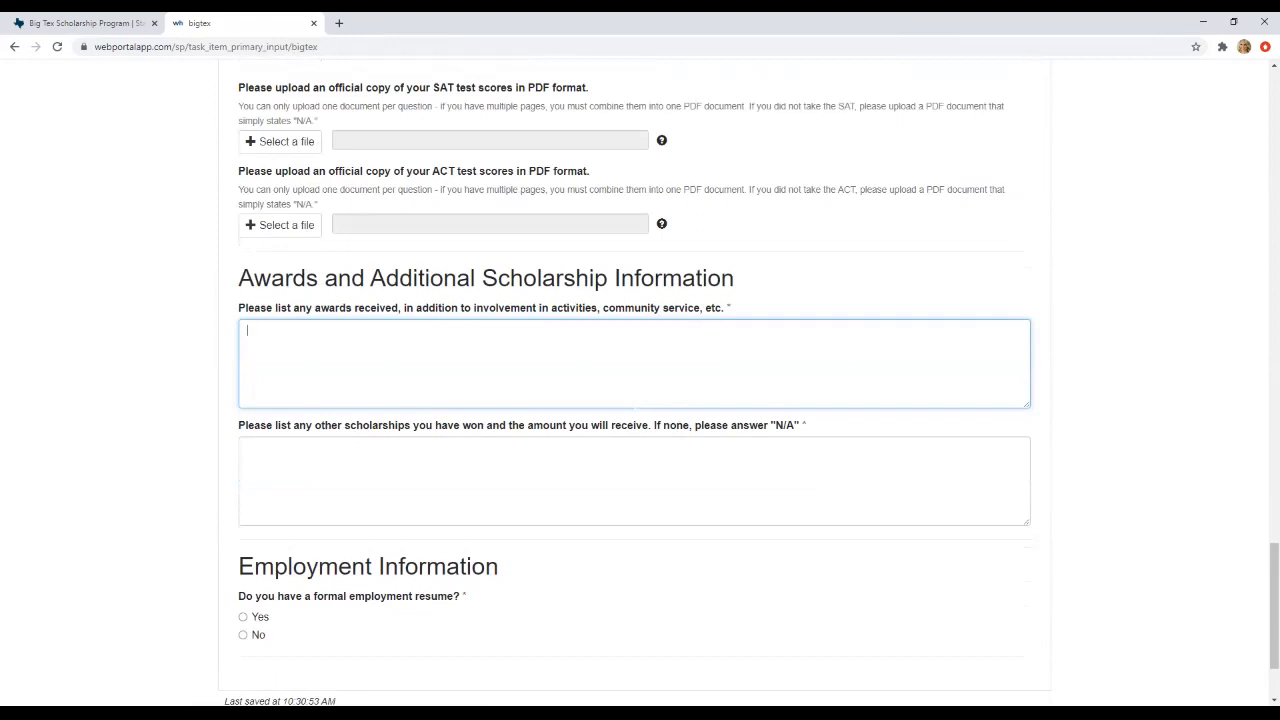
text(Placeholder)
scroll(640, 380, down, 1)
- Replace N/A with Best Student Scholarship - $1,000 per semester and Awesome Leadership Scholarship - $10,000 total
key(Tab)
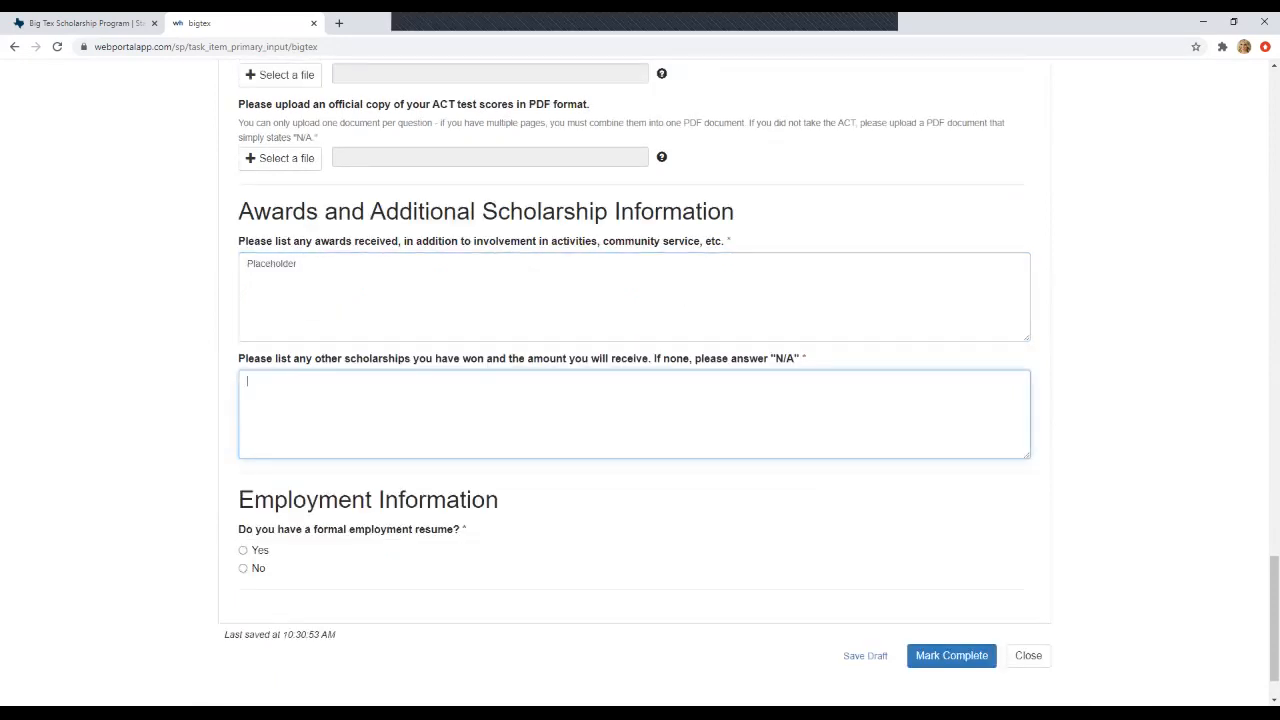
text(N/A)
key(BackSpace)
key(BackSpace)
key(BackSpace)
text(Best Student Scholarship -)
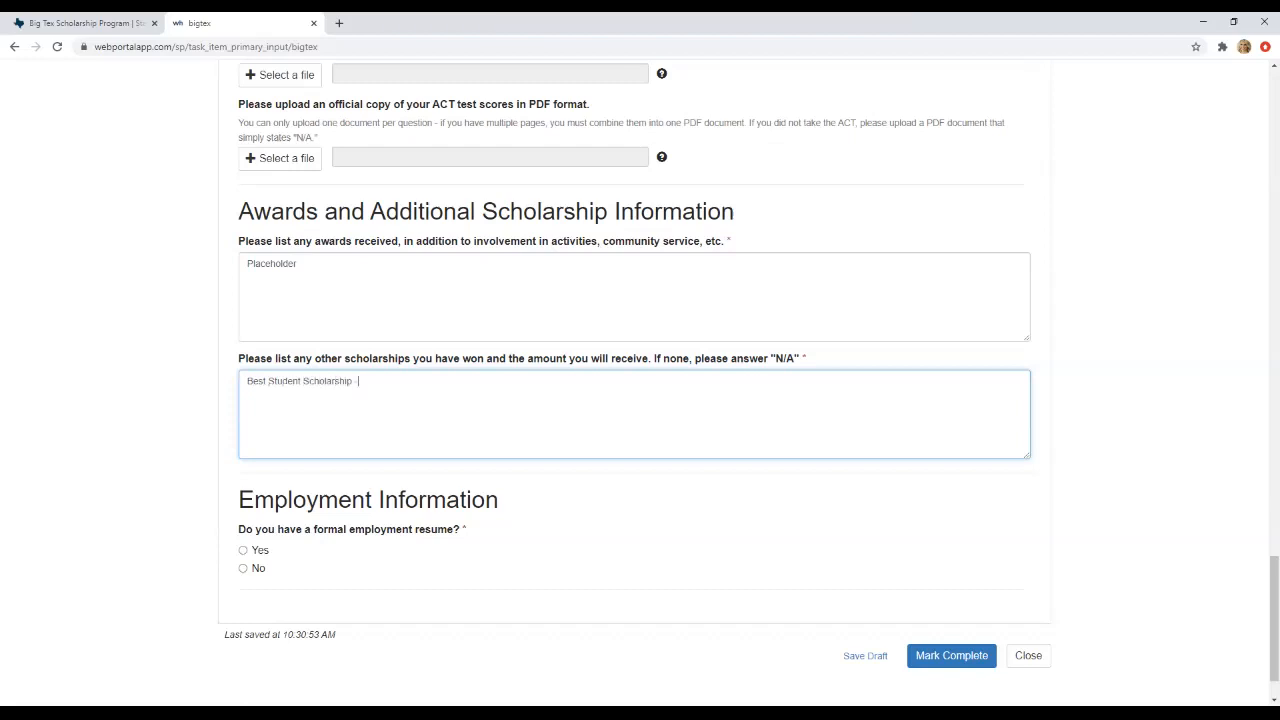
text( $1,000 per semester)
key(Return)
text(Awesome Leadership Scholarship - $)
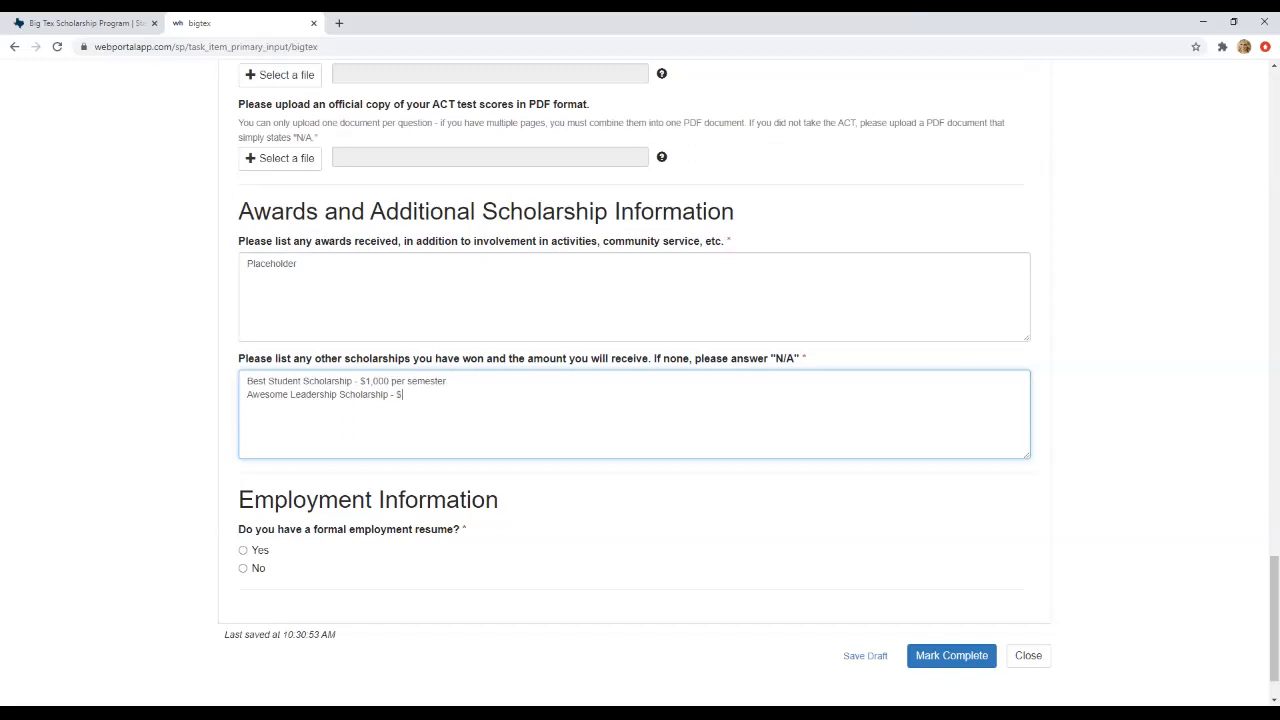
text(10,000 total)
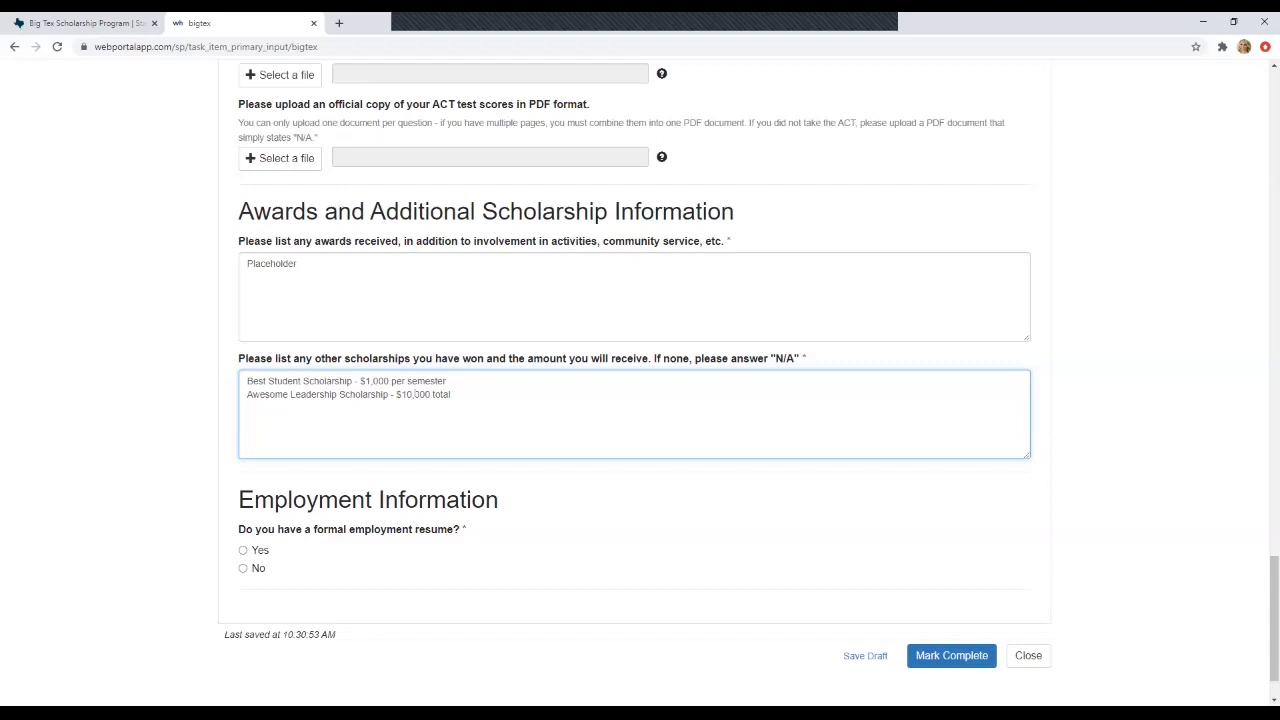
scroll(640, 380, down, 1)
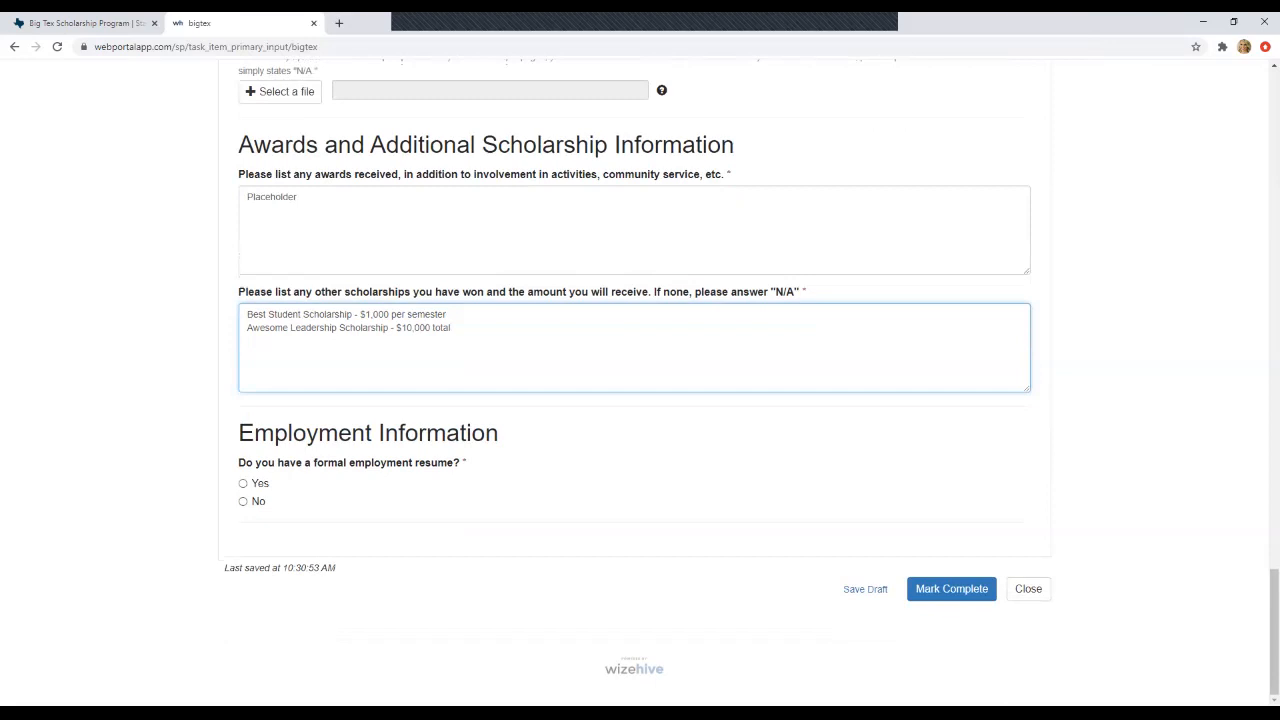
- Answer No to having a formal resume
click(243, 501)
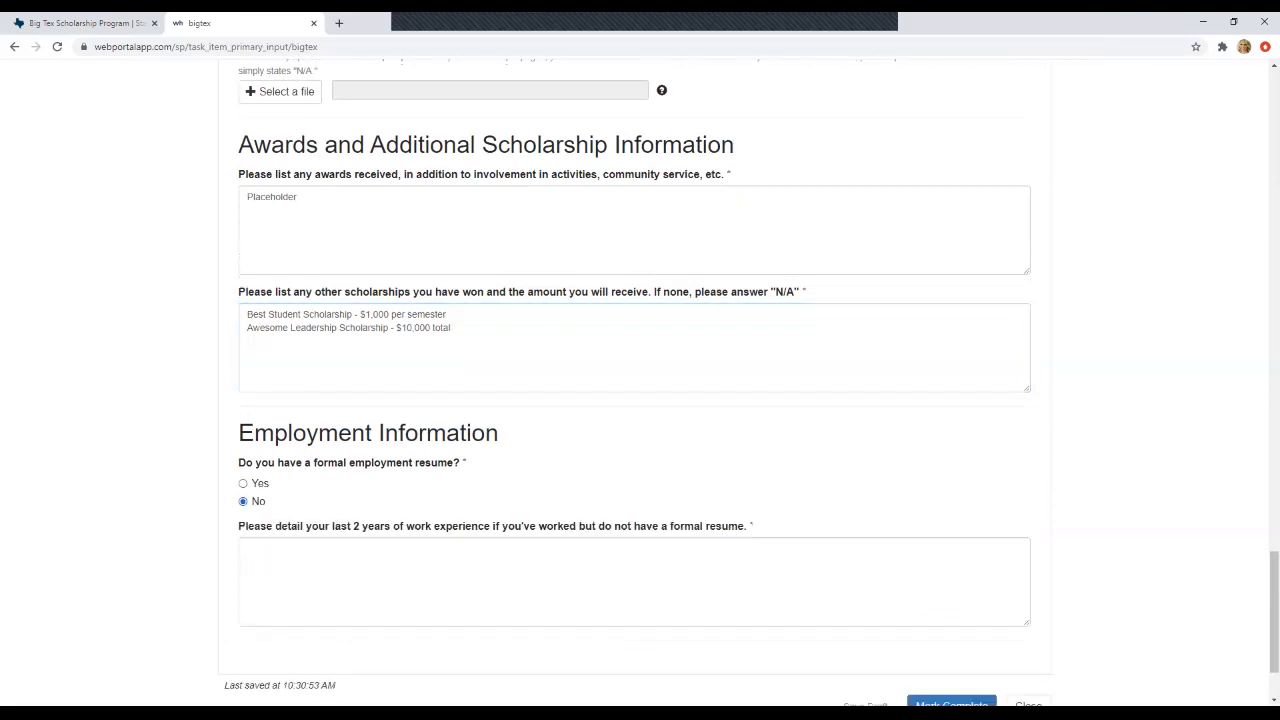
click(247, 548)
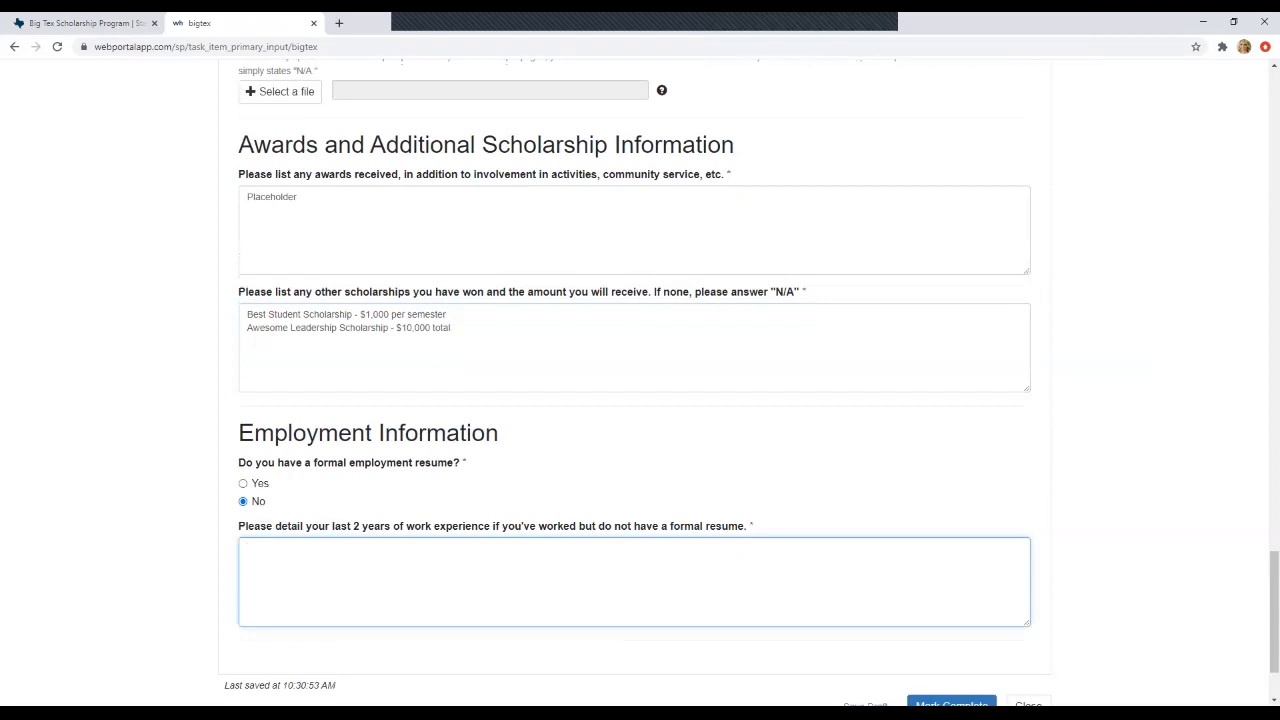
click(243, 483)
click(243, 501)
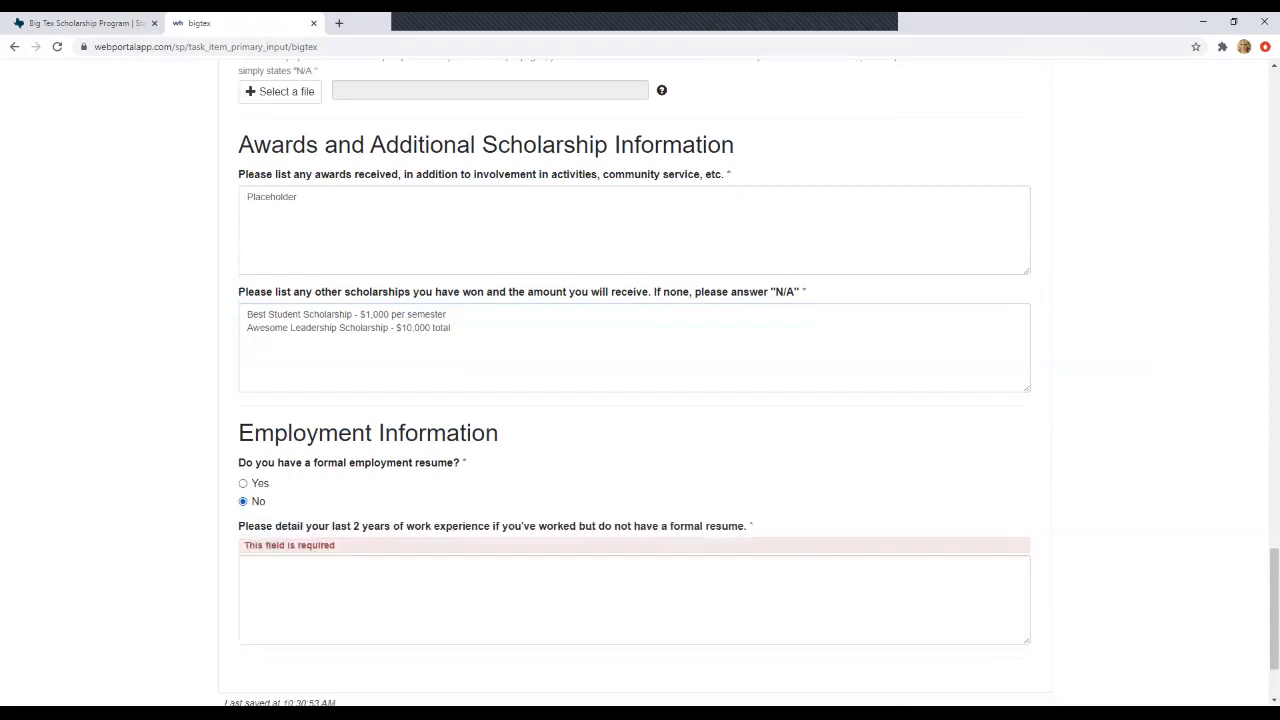
- Enter "Placeholder" as work experience and mark the application Complete
click(247, 566)
text(Placeholder)
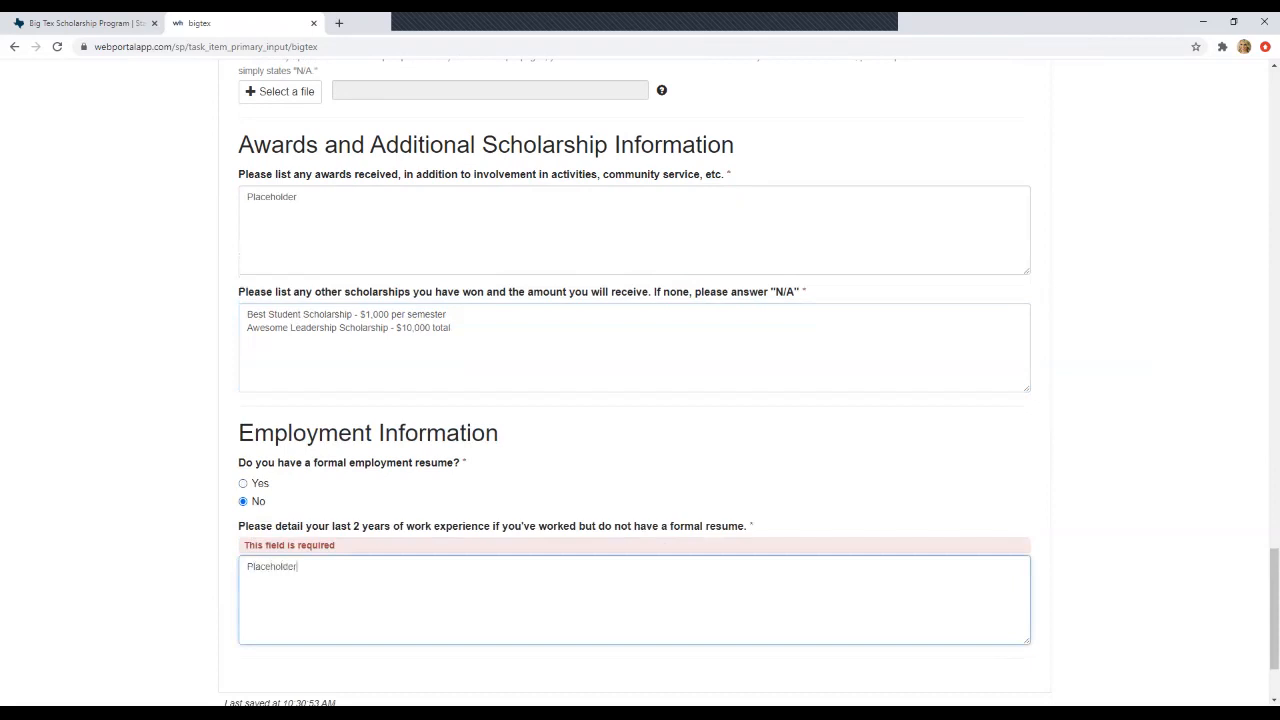
scroll(640, 400, down, 3)
scroll(640, 400, up, 20)
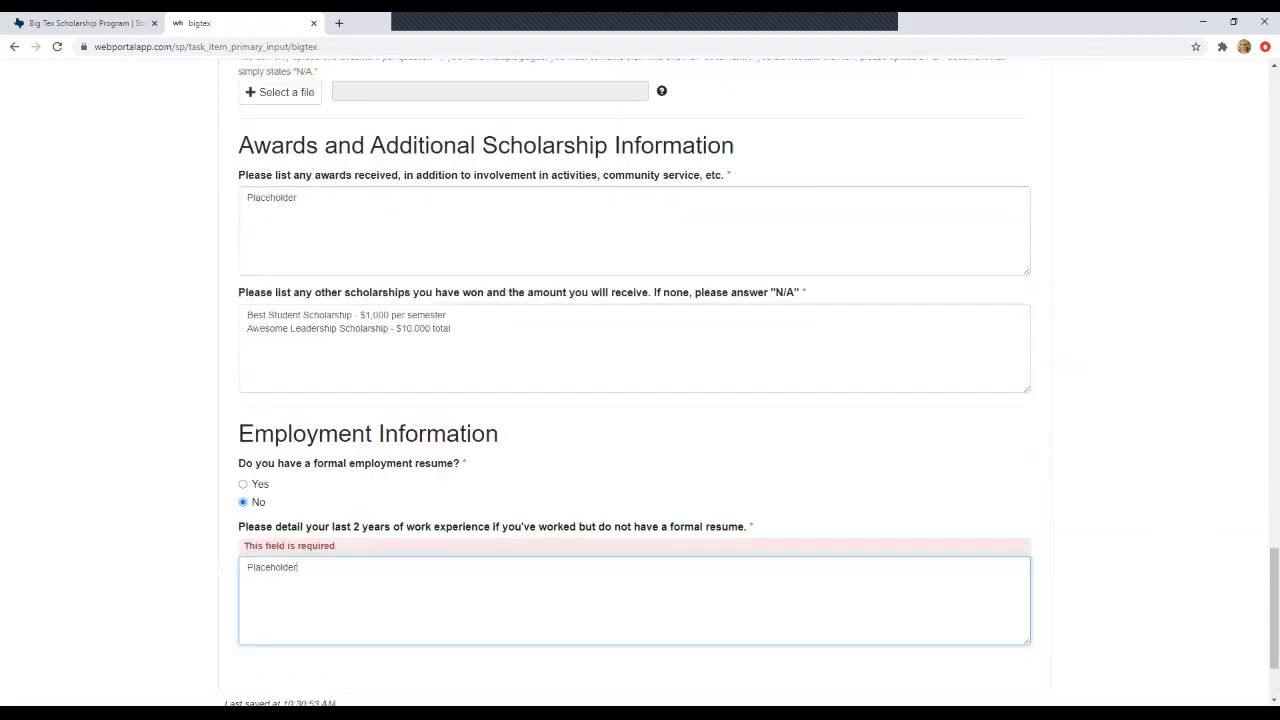
scroll(640, 400, up, 10)
scroll(640, 400, down, 20)
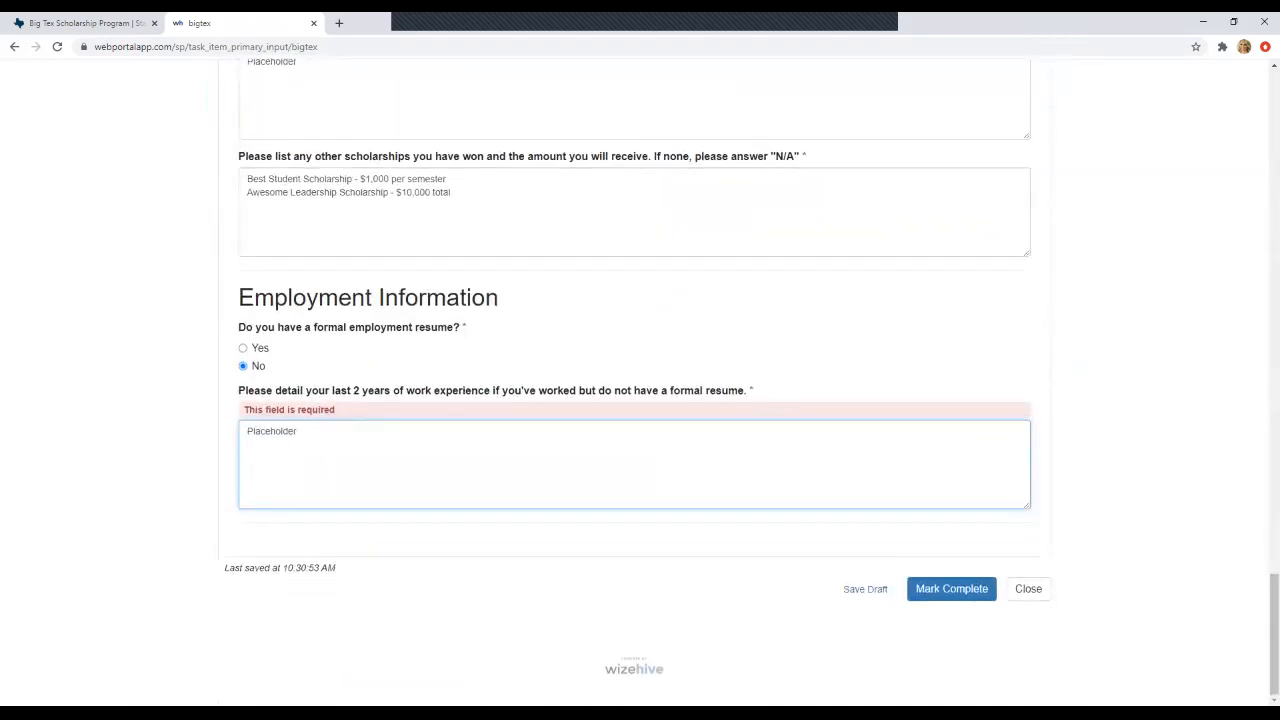
click(951, 589)
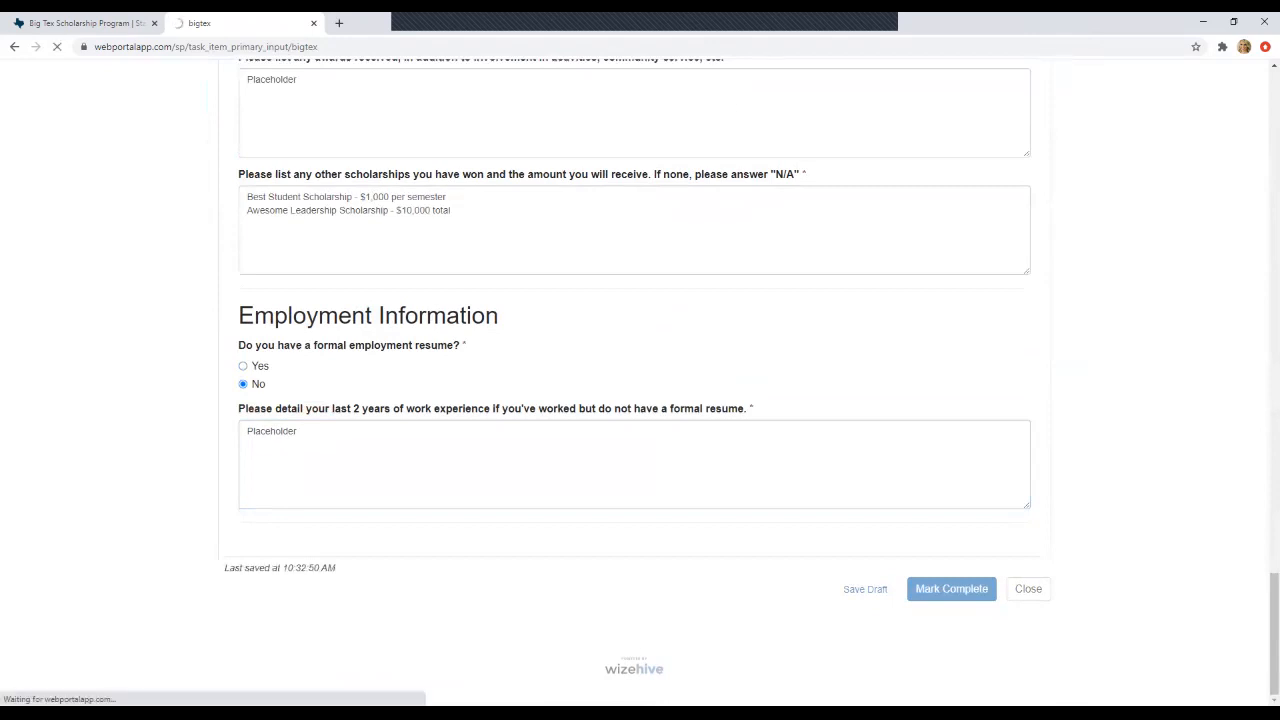
scroll(640, 380, down, 2)
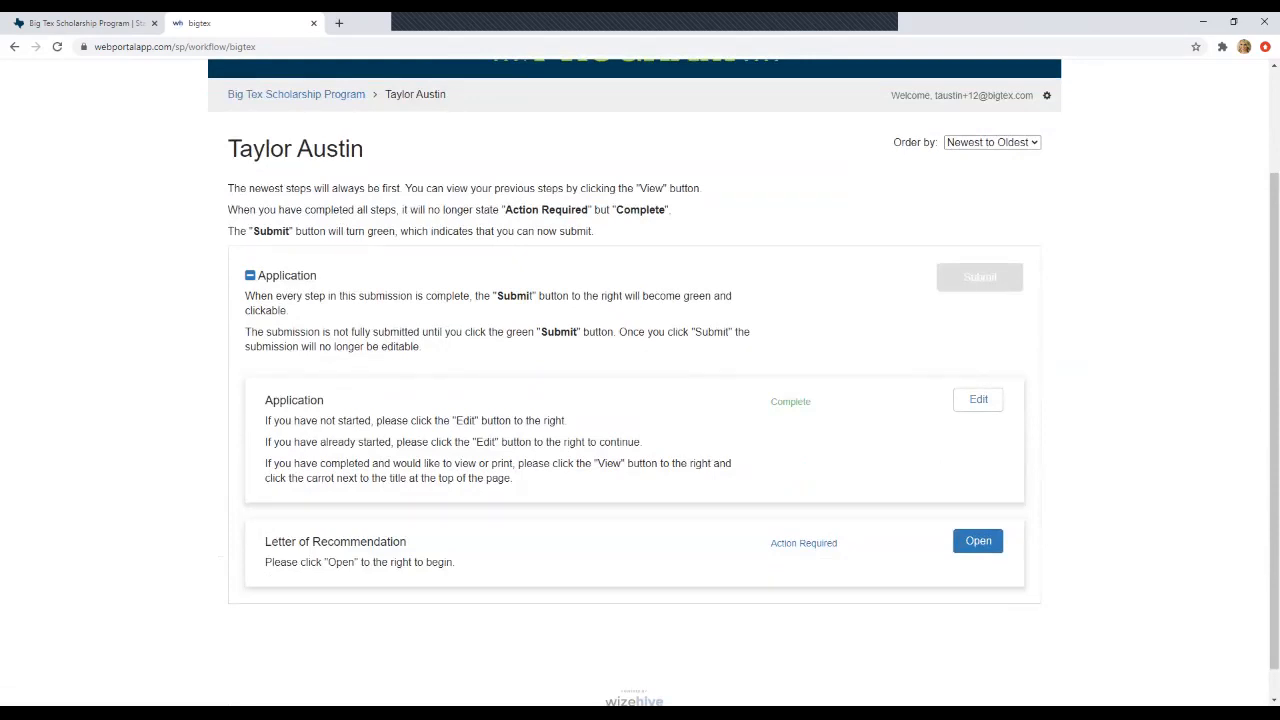
- Reopen the completed application, change Cumulative GPA from 4.10 to 4.18, and save changes
click(978, 399)
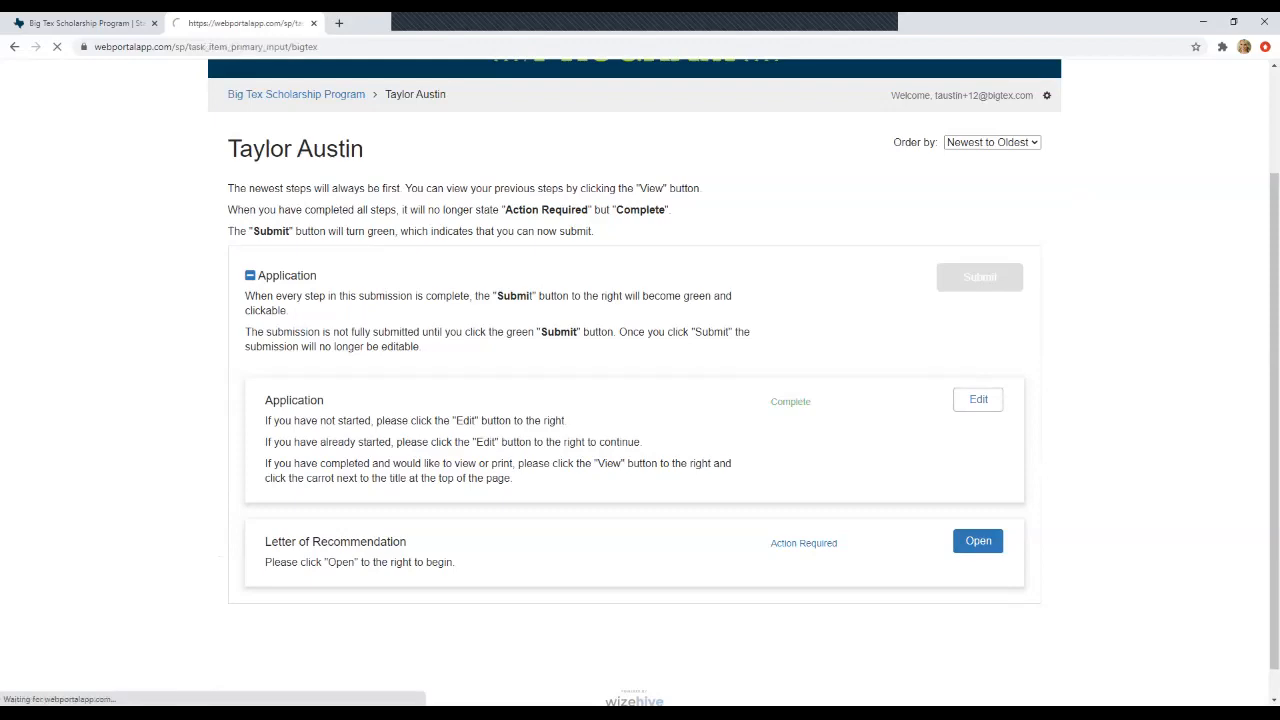
scroll(640, 380, down, 12)
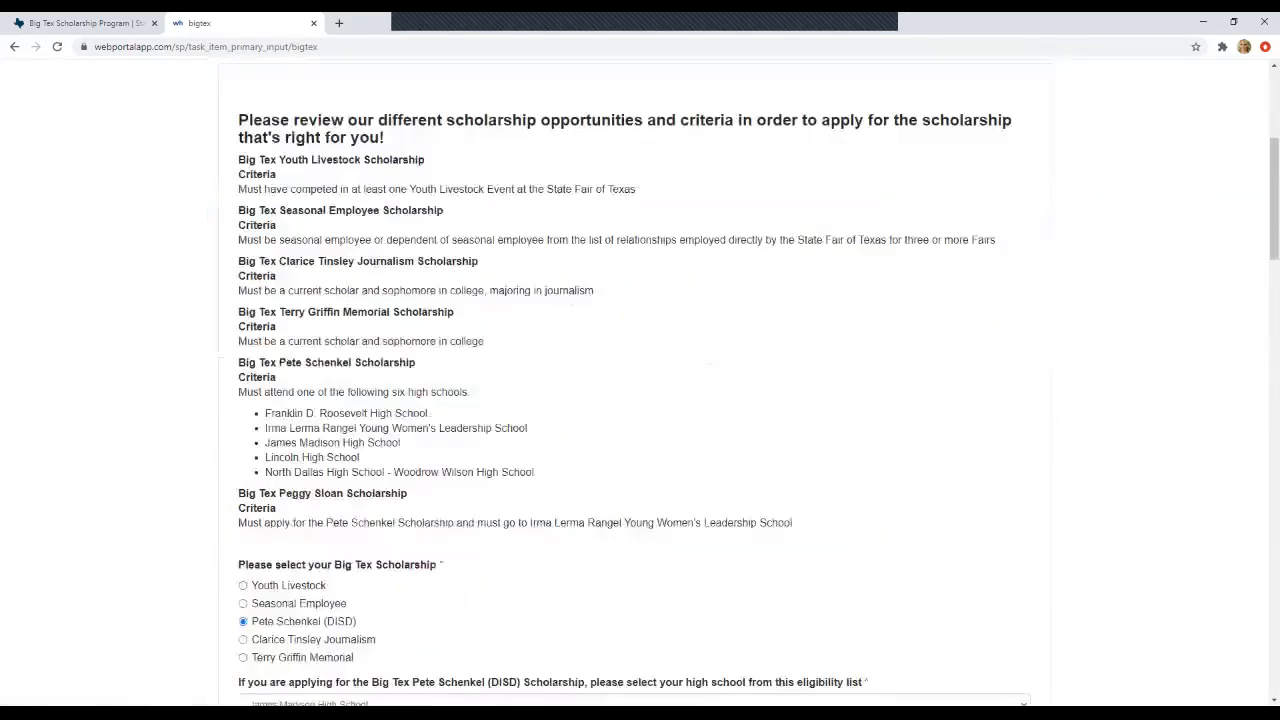
scroll(640, 380, down, 4)
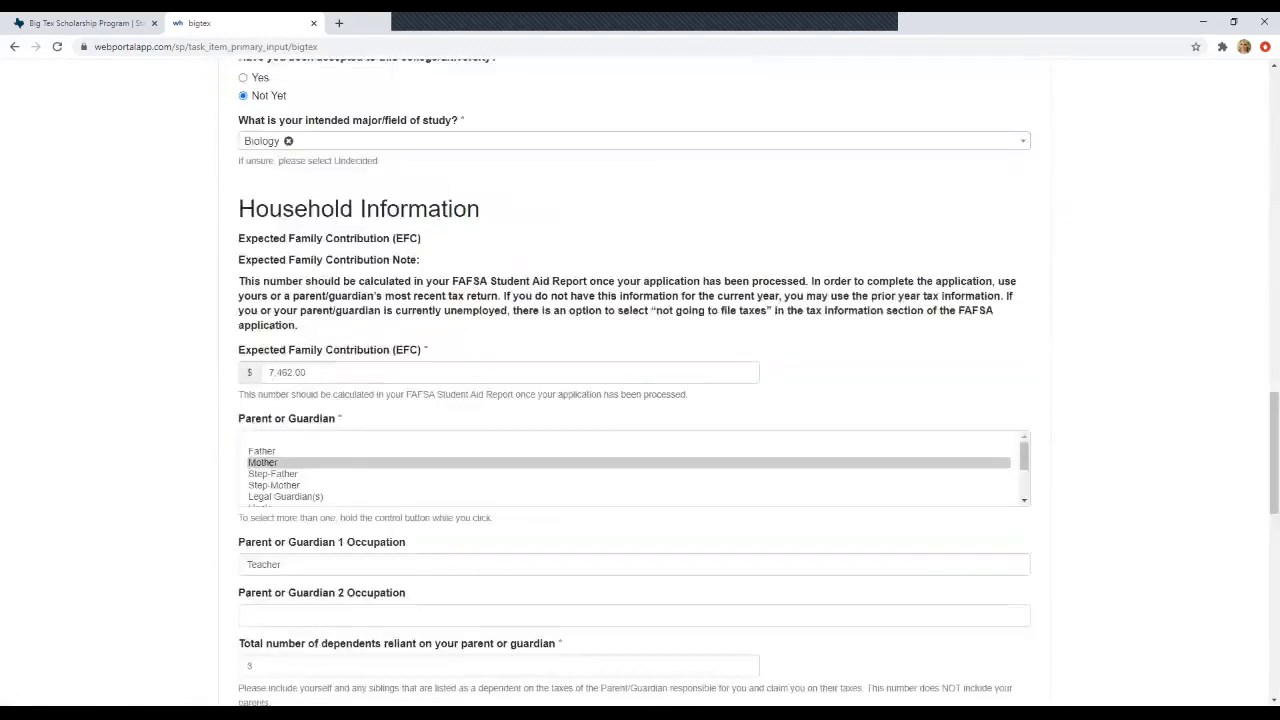
scroll(640, 380, up, 7)
scroll(640, 380, up, 1)
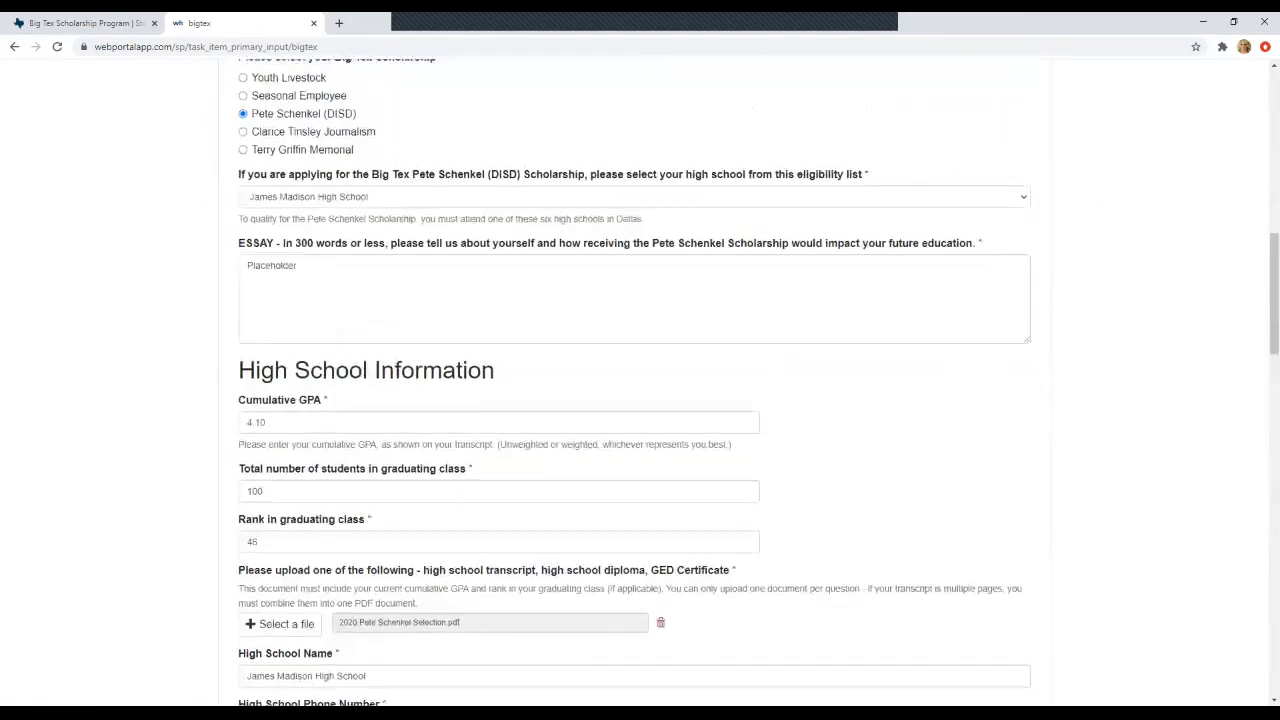
click(397, 423)
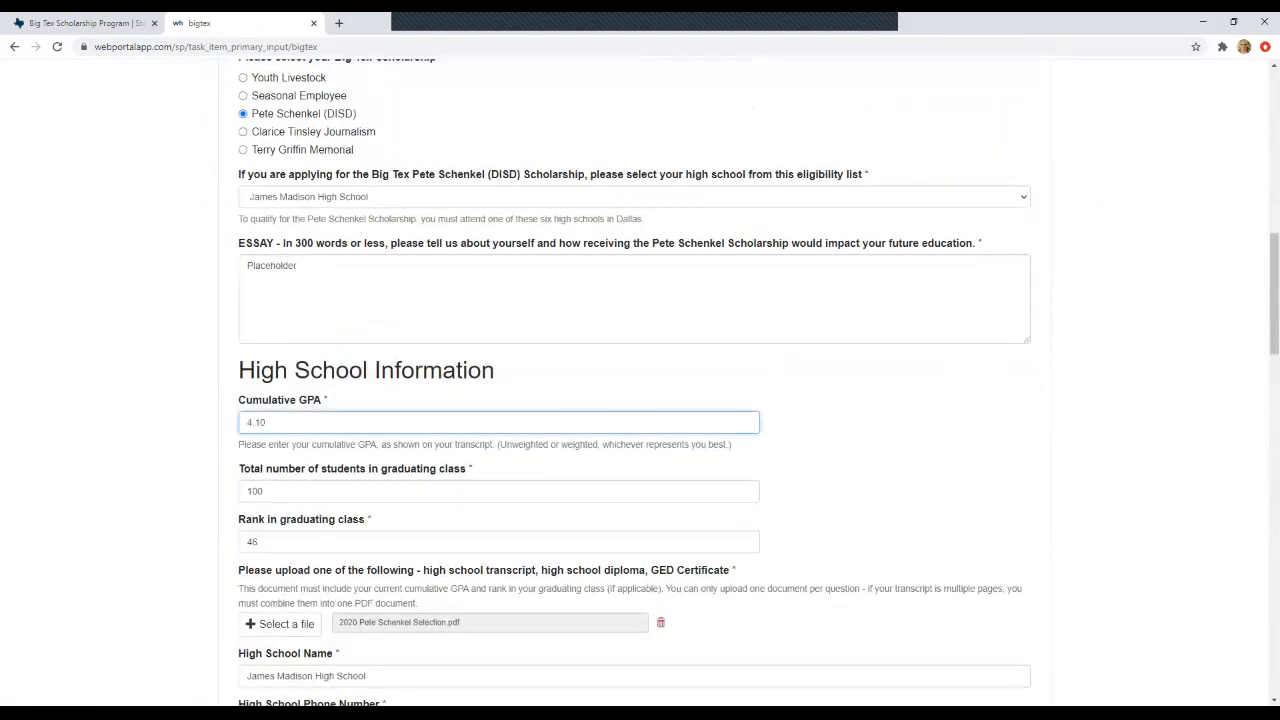
key(BackSpace)
text(8)
scroll(634, 380, down, 18)
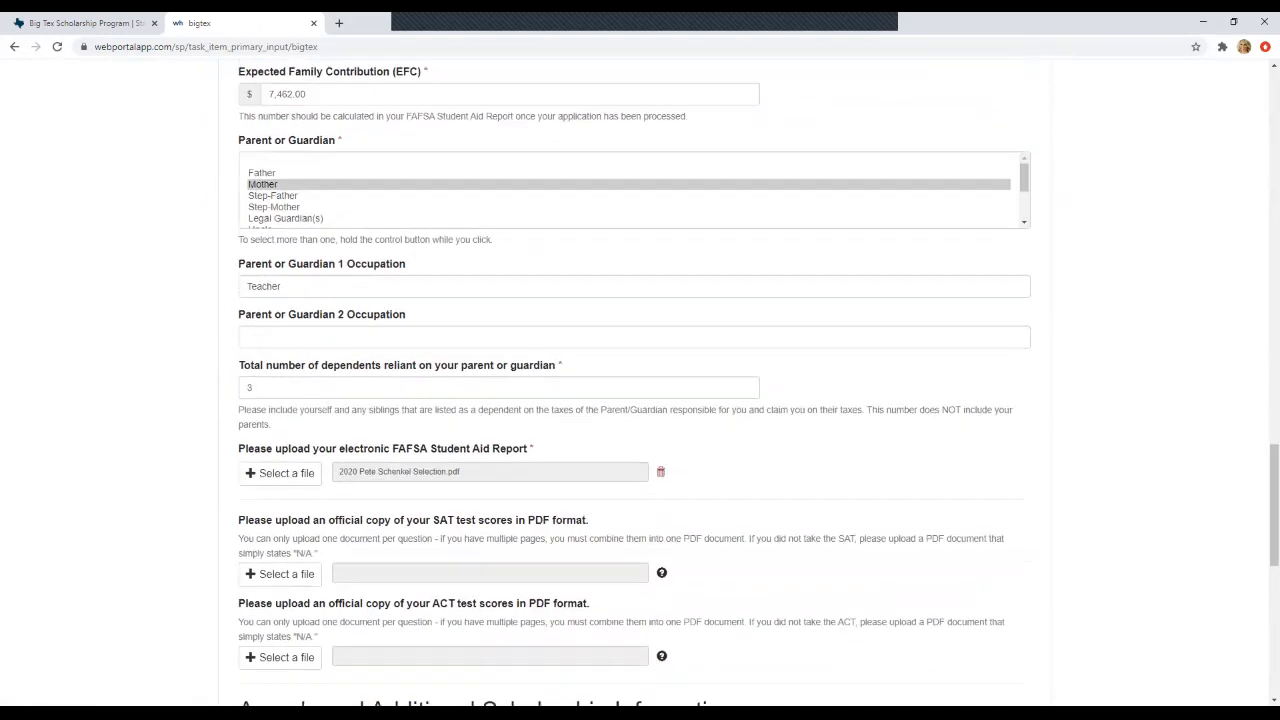
scroll(634, 380, up, 1)
scroll(634, 380, down, 1)
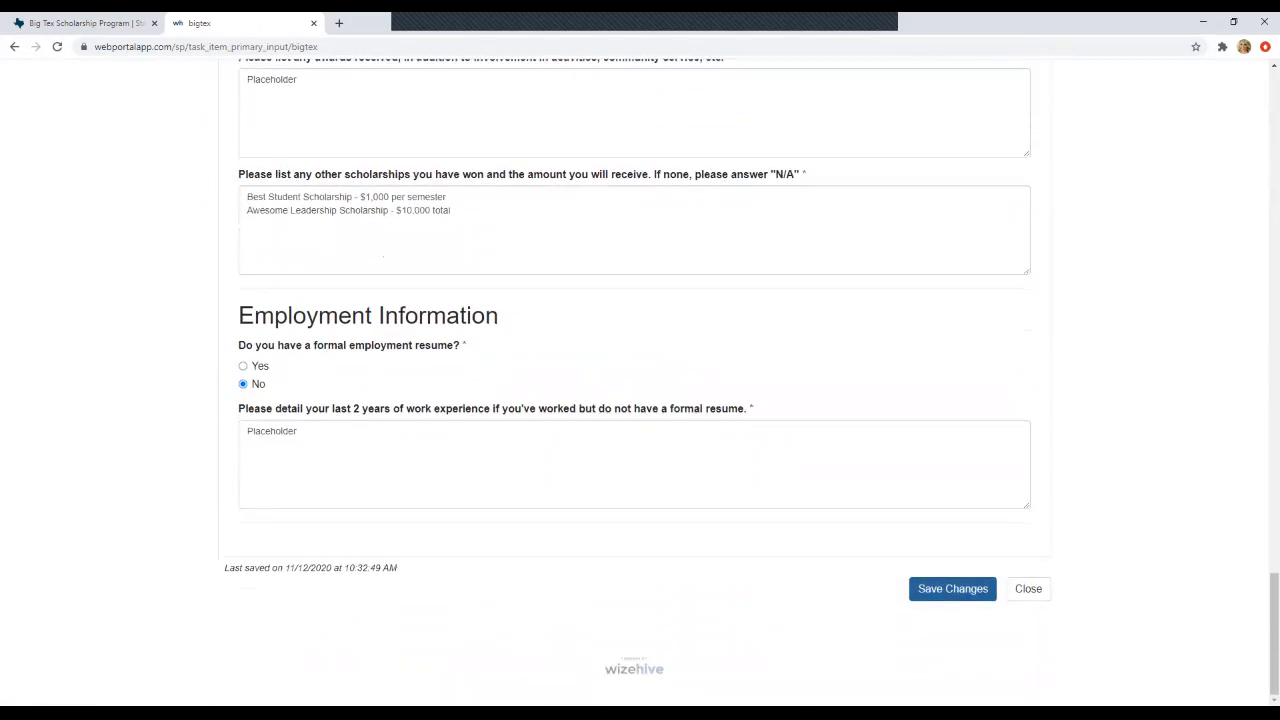
click(952, 588)
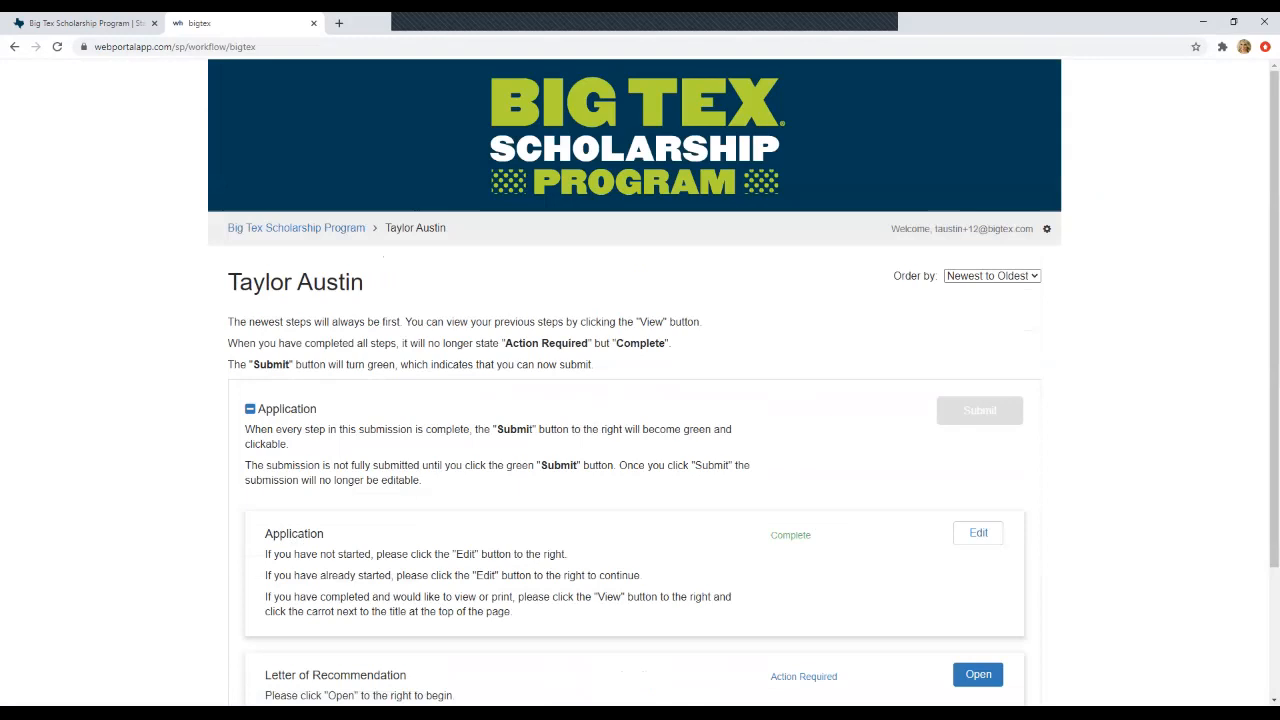
scroll(640, 380, down, 3)
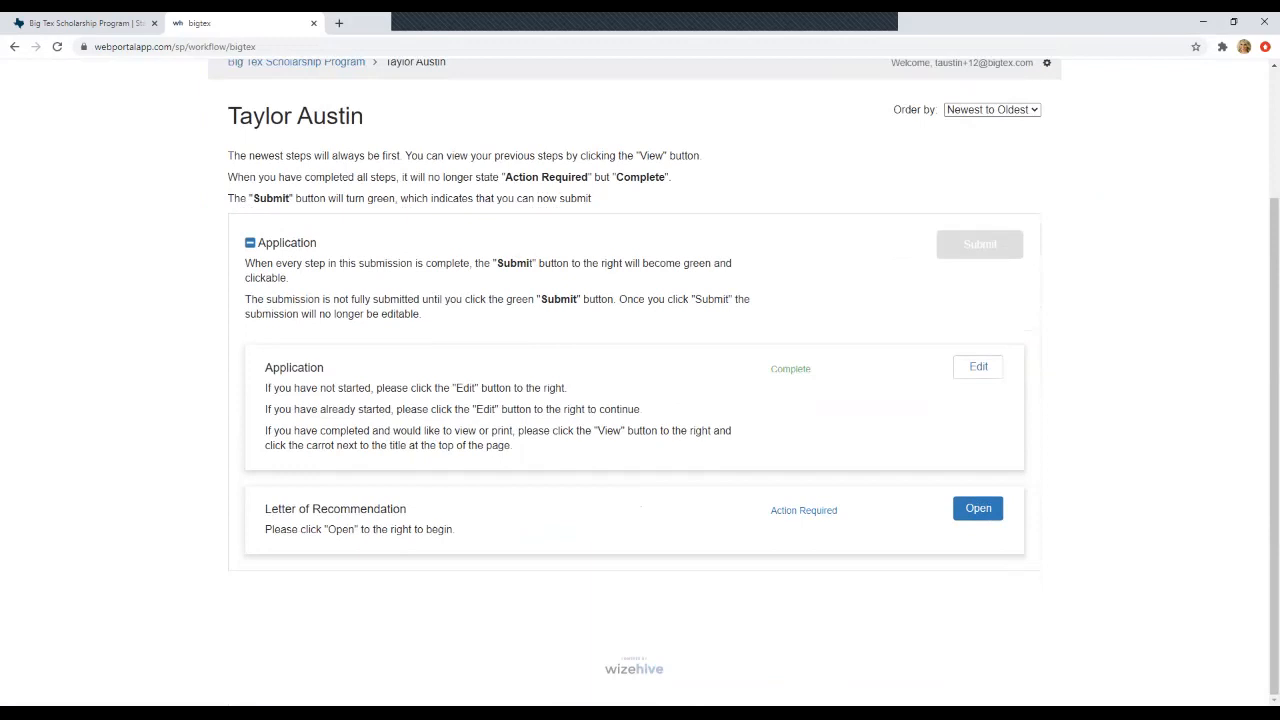
- Open the Letter of Recommendation step and add a new request
click(978, 508)
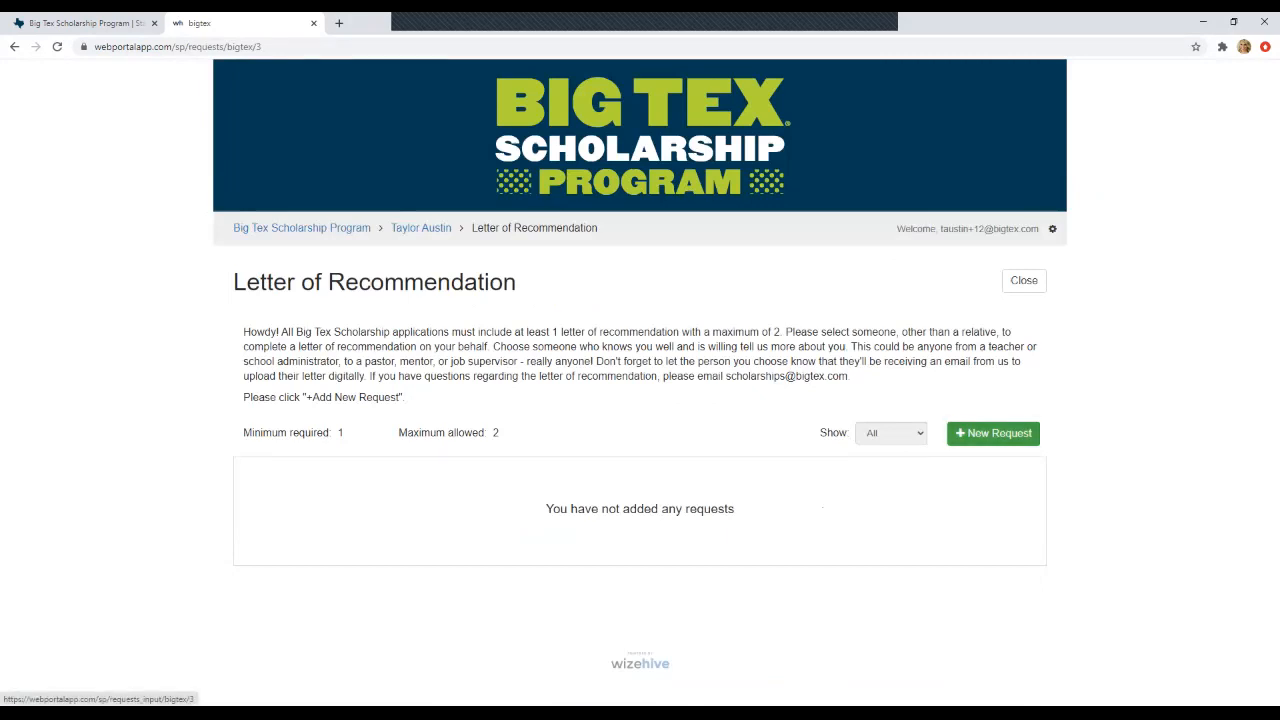
click(993, 433)
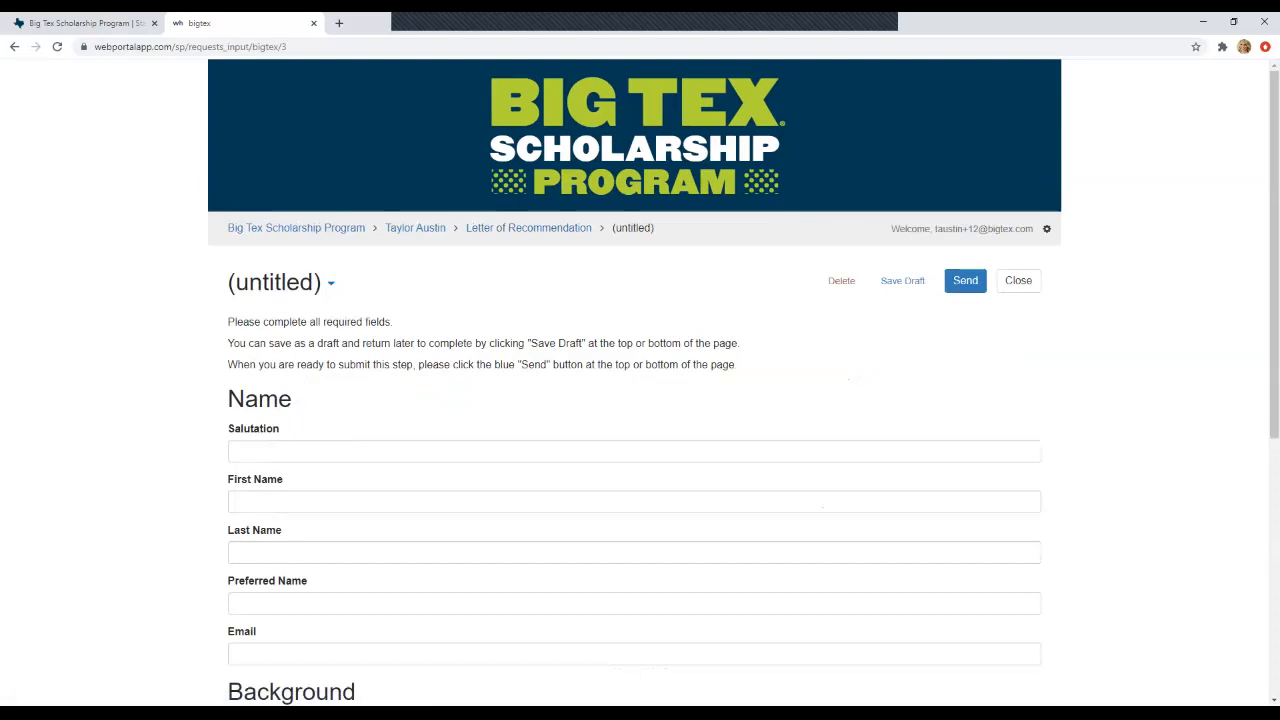
- Enter salutation Mrs. and the recommender's first and last names
click(236, 451)
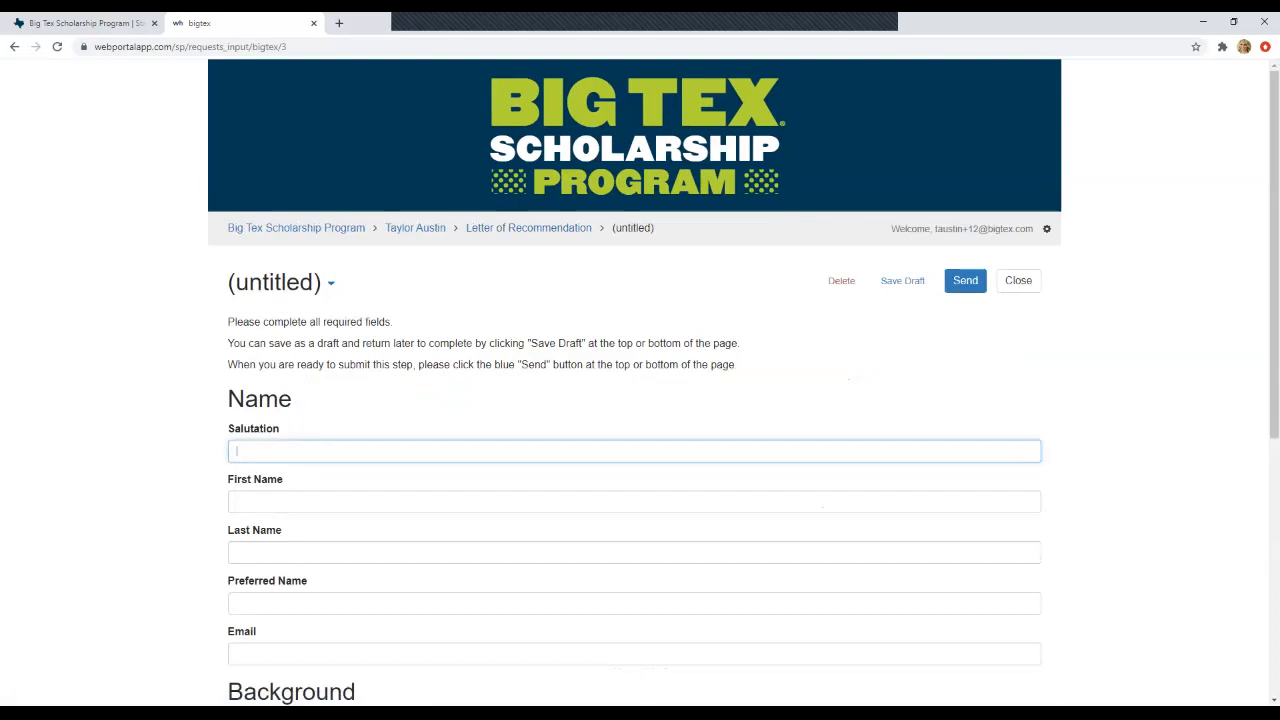
text(Mrs.)
key(Tab)
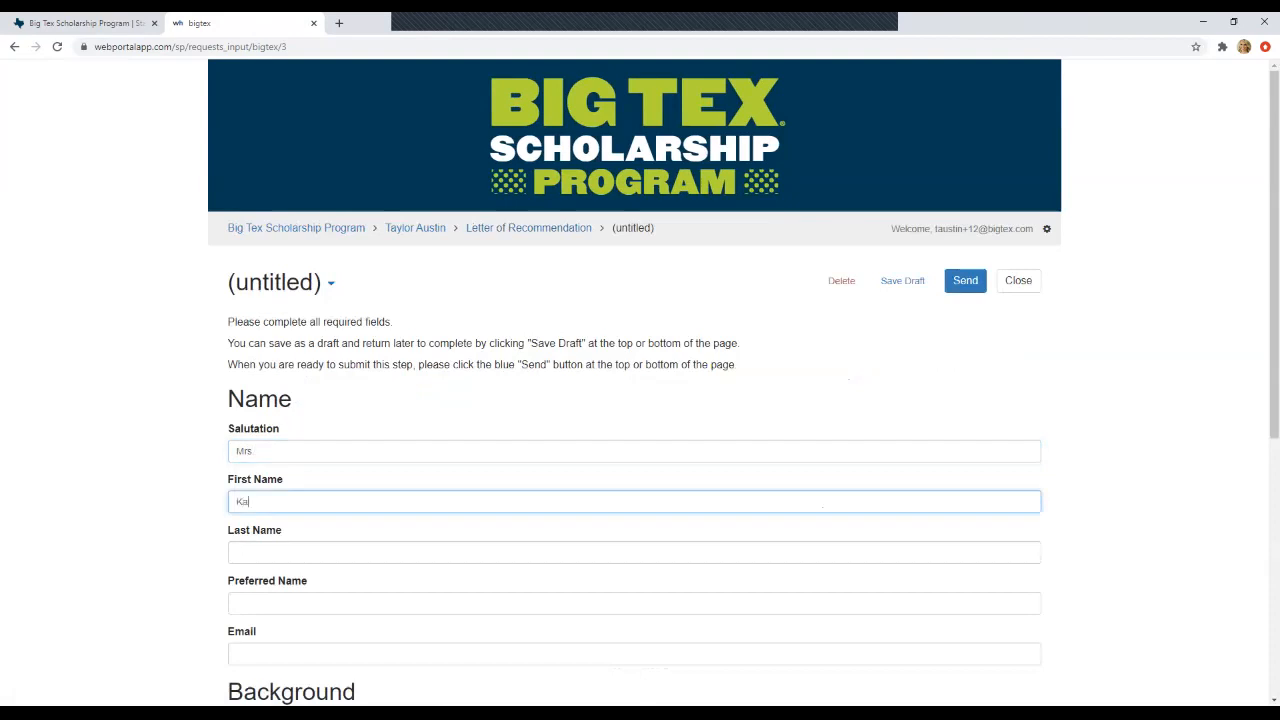
key(Tab)
key(Tab)
text(Karissa)
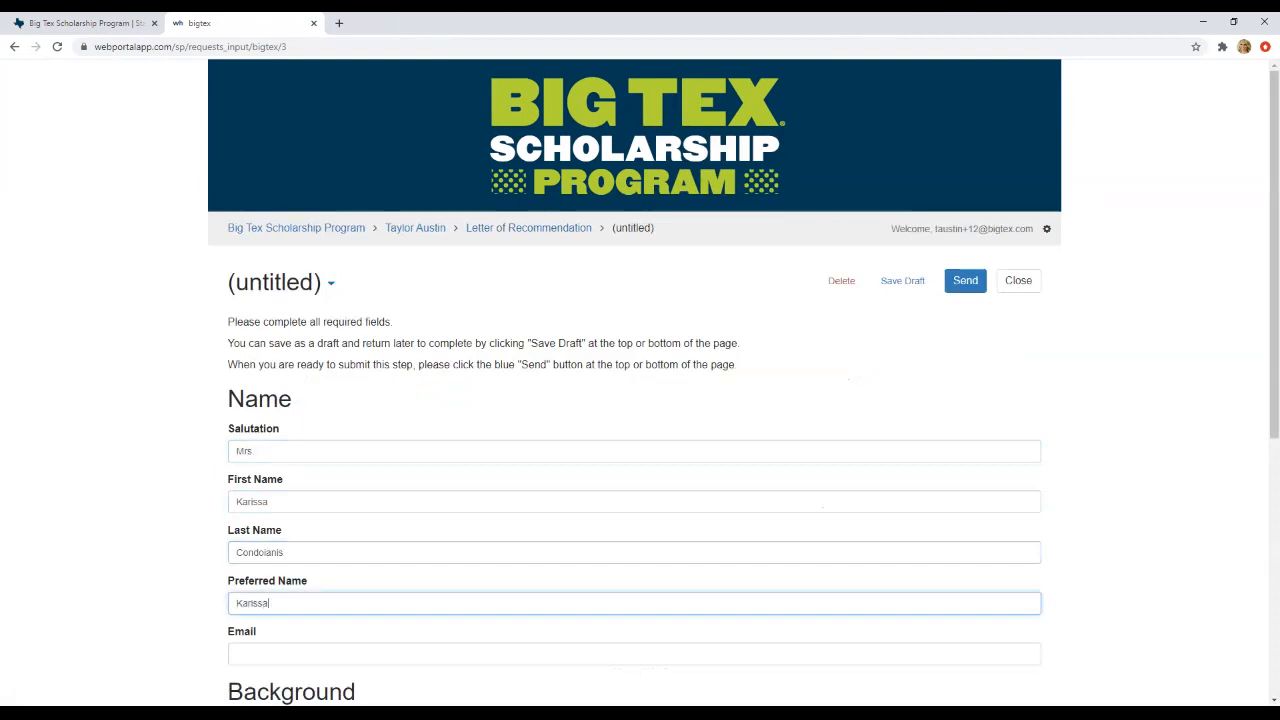
- Leave the preferred name blank and enter the recommender's e-mail address
scroll(640, 380, down, 1)
key(Tab)
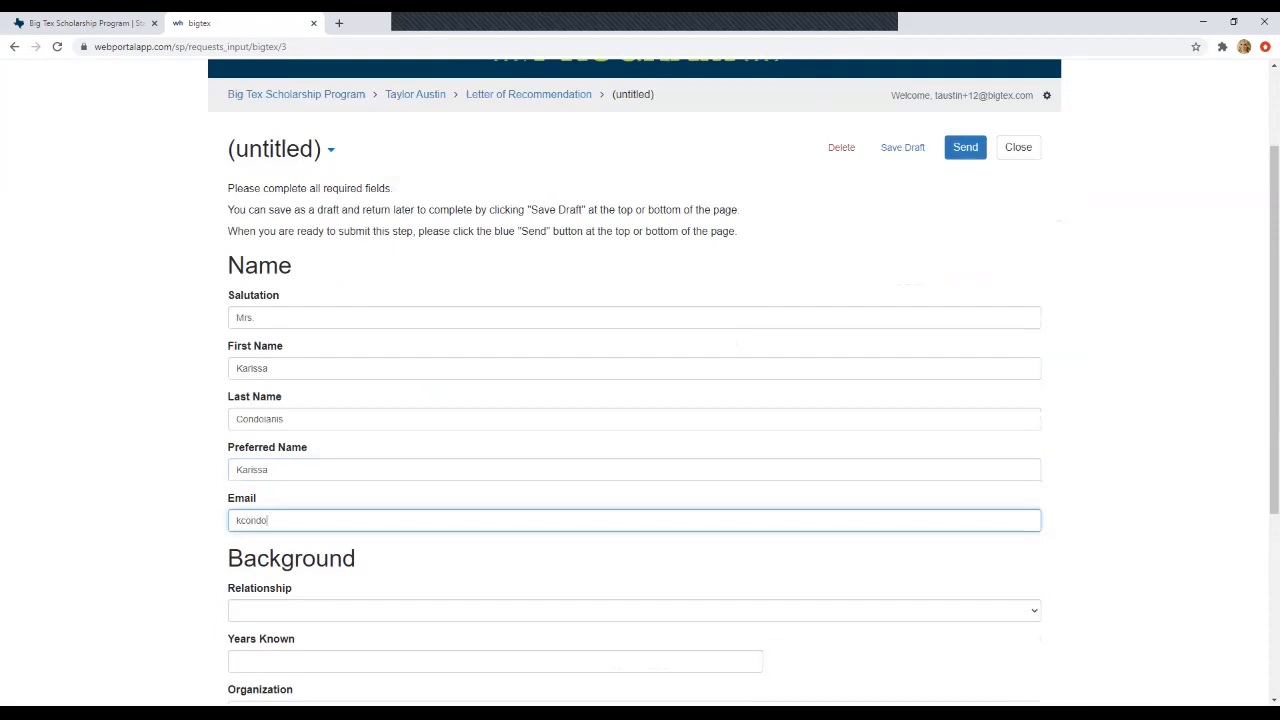
scroll(640, 380, down, 1)
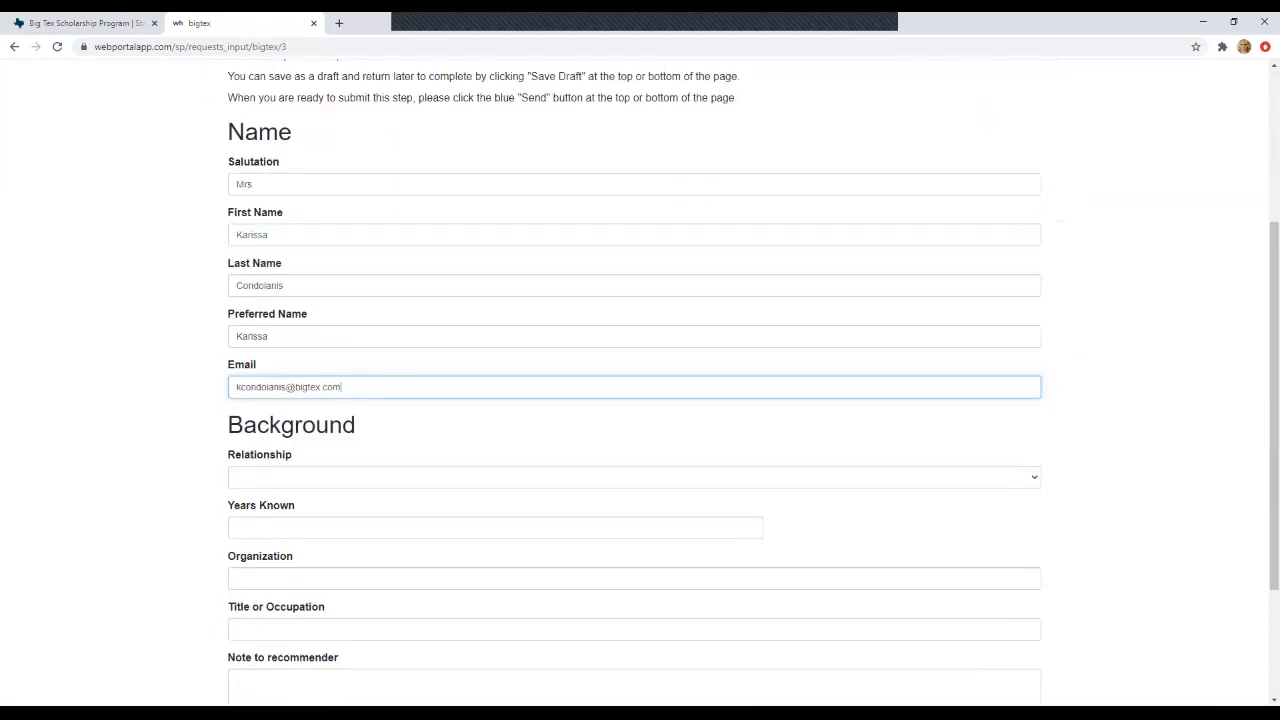
- Set the recommender's relationship to Supervisor
key(Tab)
key(alt+Down)
key(Down)
key(Down)
key(Down)
key(Down)
key(Down)
key(Down)
key(Down)
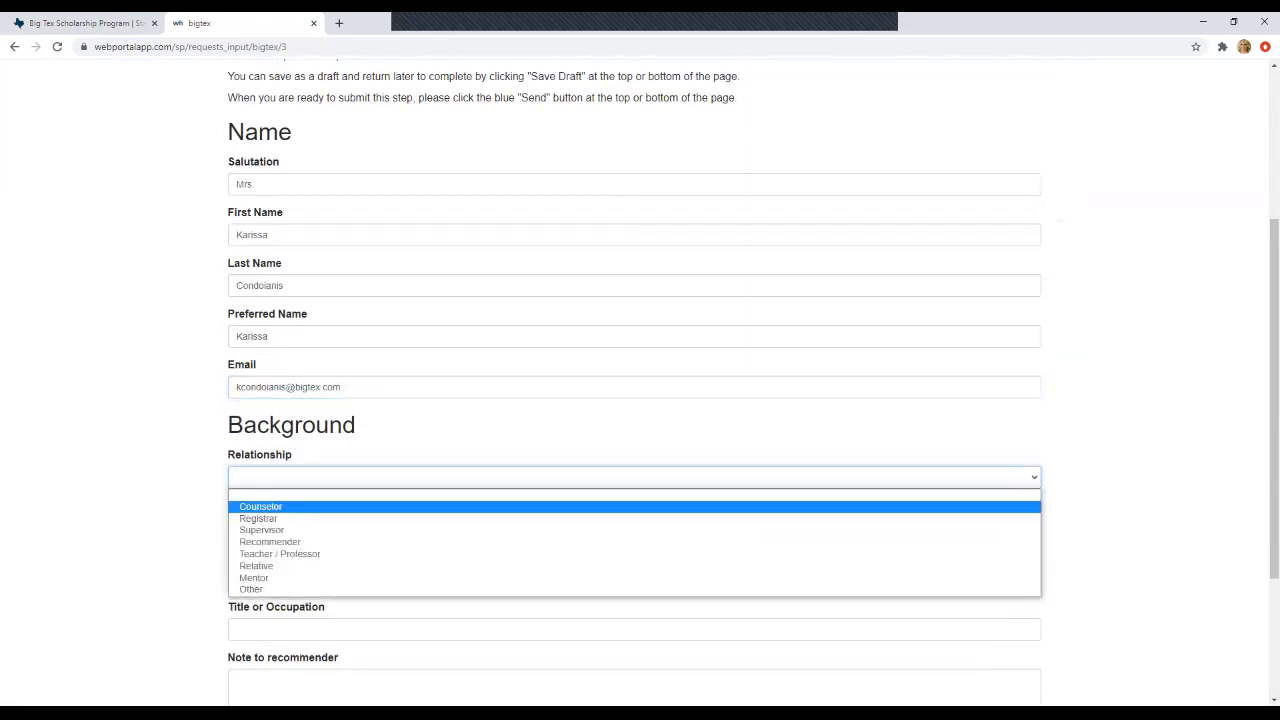
key(Up)
key(Up)
key(Up)
key(Up)
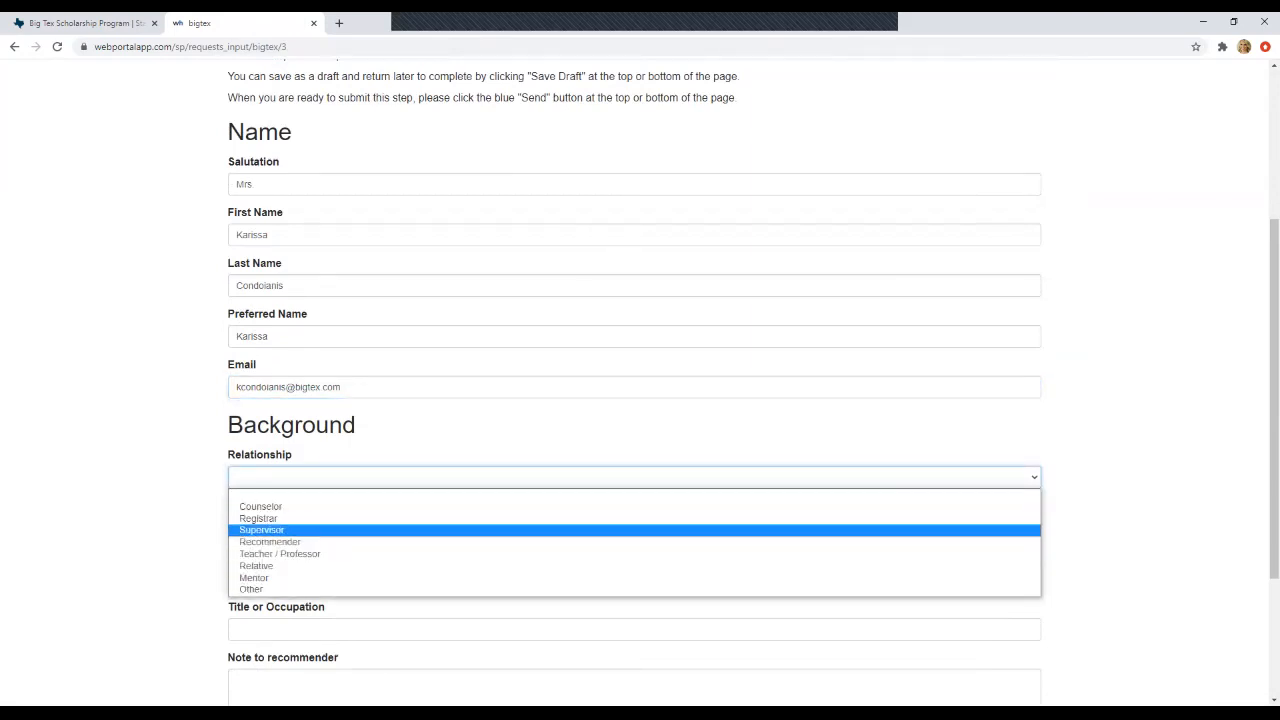
key(Return)
scroll(640, 380, down, 1)
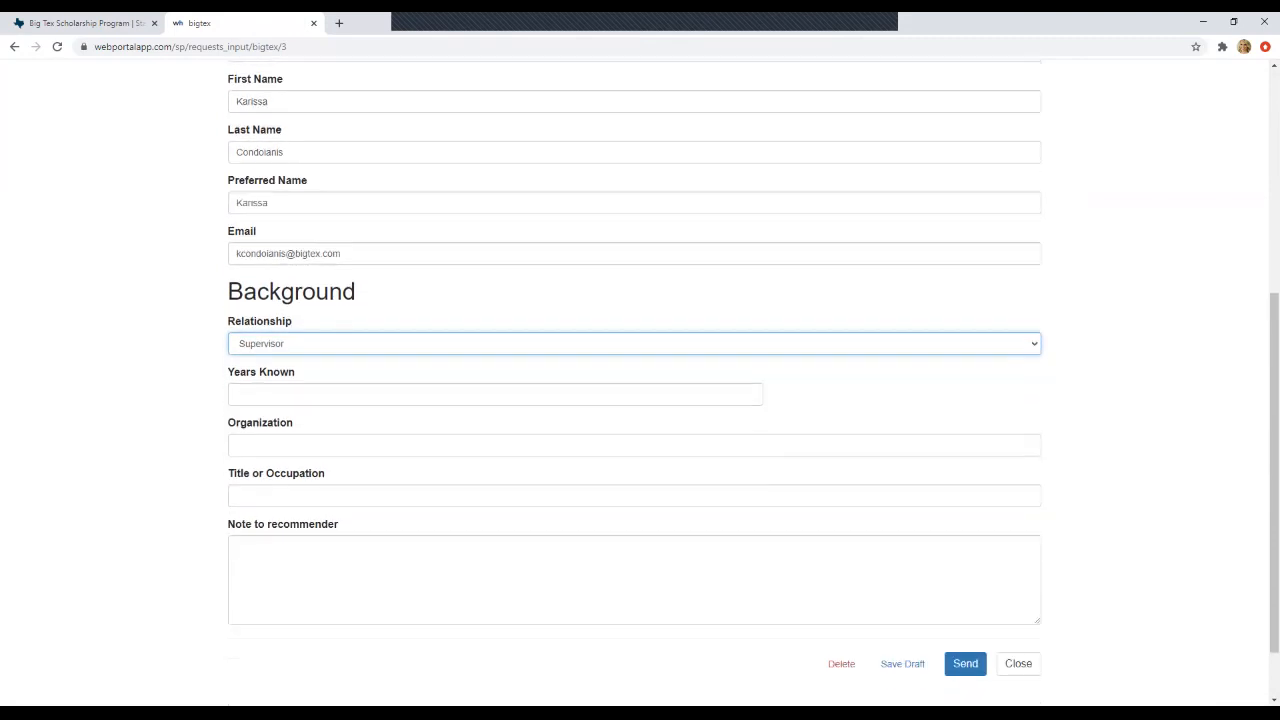
key(alt+Down)
key(Down)
key(Down)
key(Down)
key(Down)
key(Down)
key(Down)
key(Down)
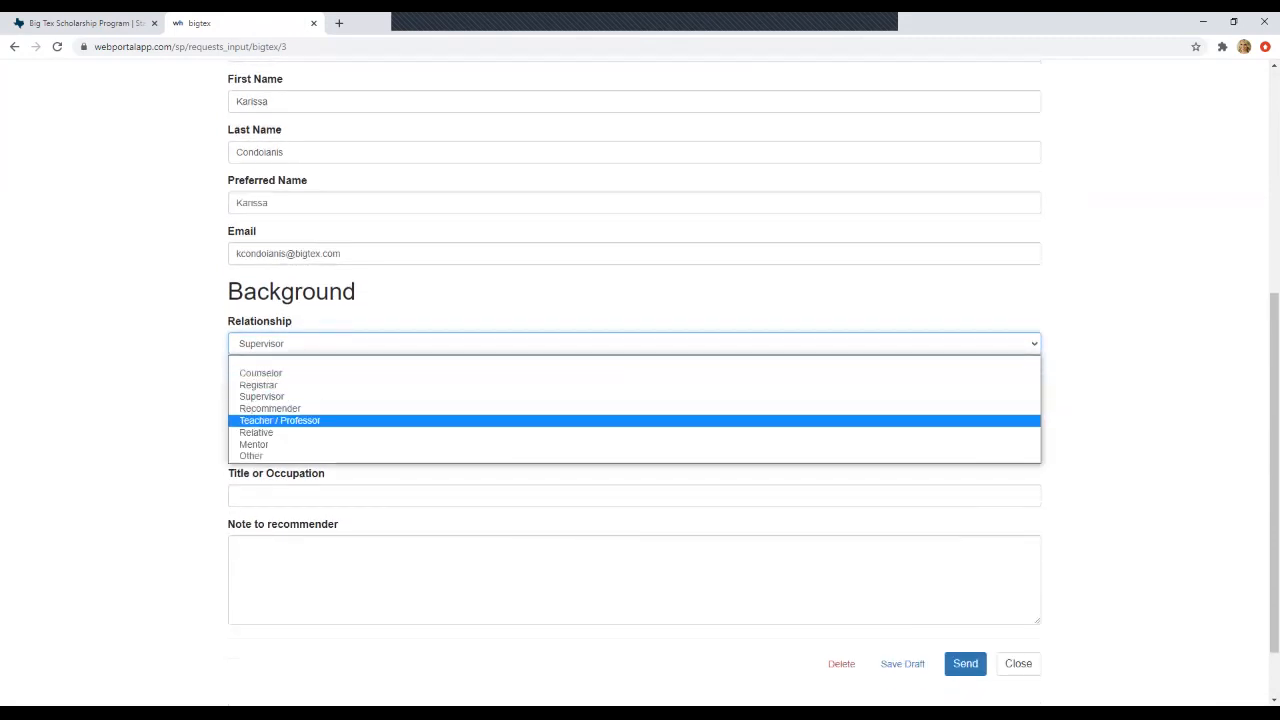
key(Up)
key(Up)
key(Up)
key(Up)
key(Up)
key(Up)
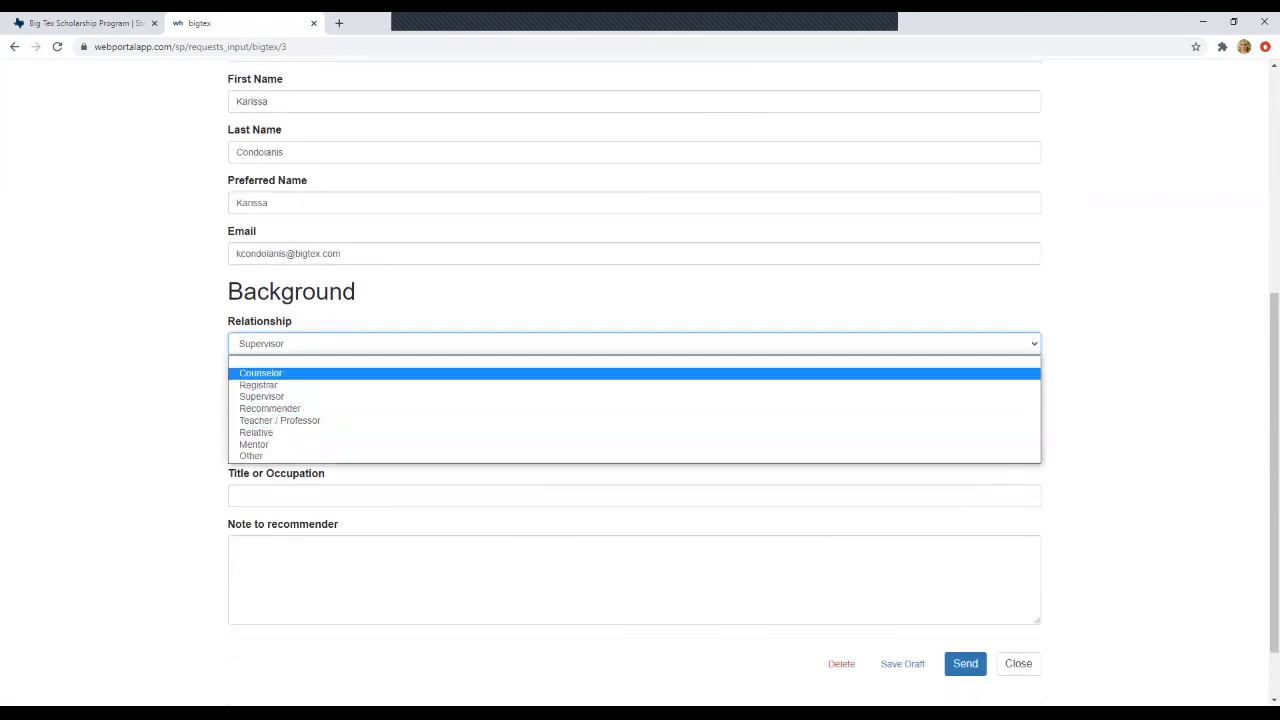
key(Down)
key(Down)
key(Down)
key(Down)
key(Down)
key(Down)
key(Down)
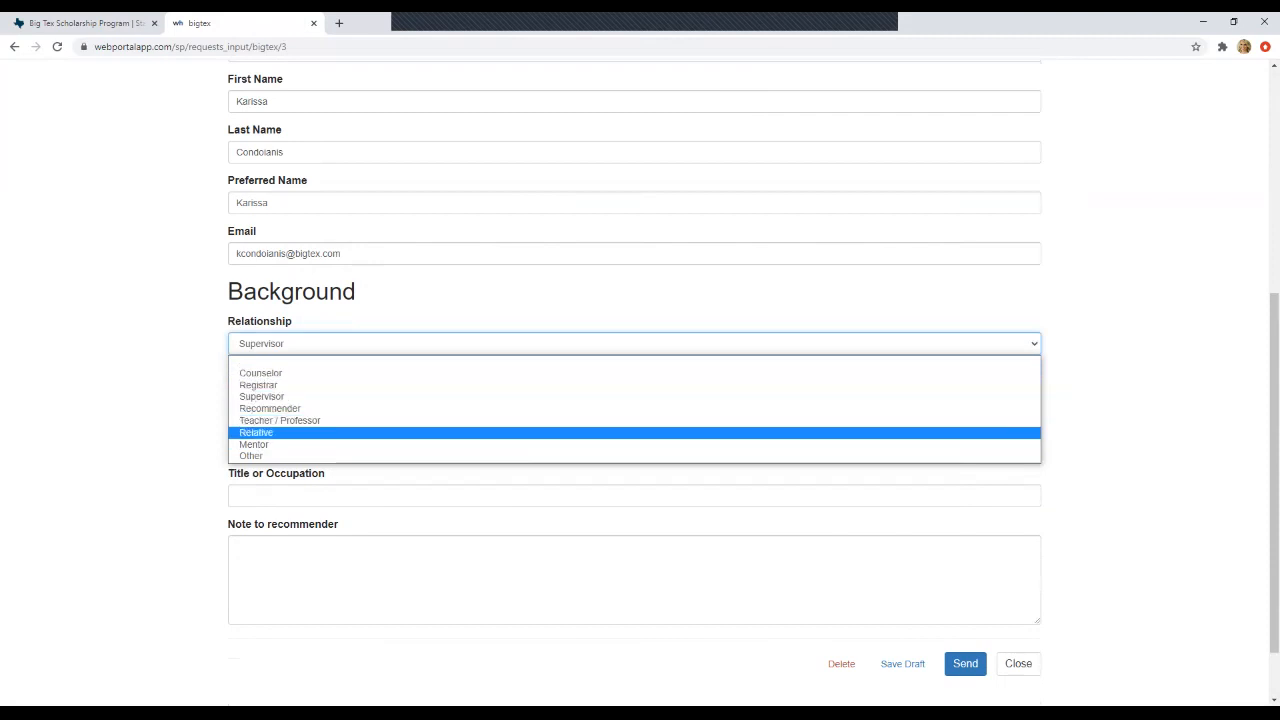
key(Up)
key(Up)
key(Up)
key(Up)
key(Up)
key(Up)
key(Down)
key(Down)
key(Down)
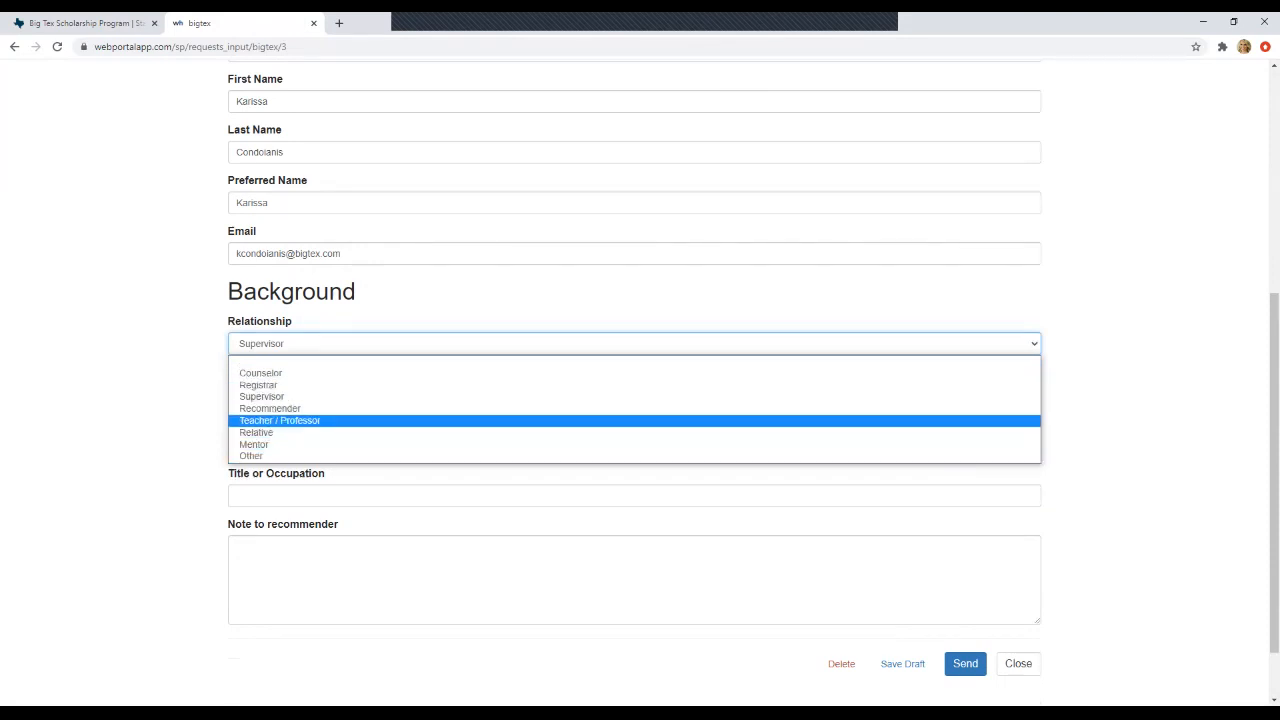
key(Up)
key(Up)
key(Up)
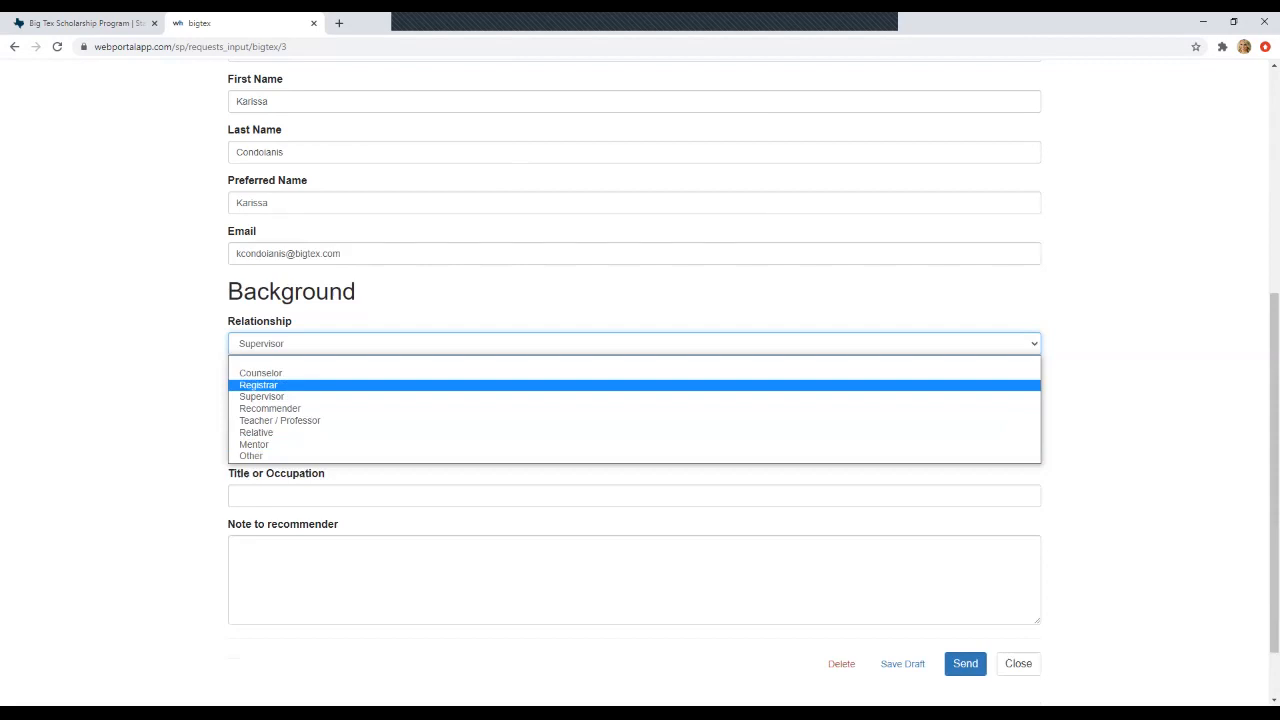
key(Escape)
- Enter 4 years known, State Fair of Texas, and title SVP of Public Relations
key(Tab)
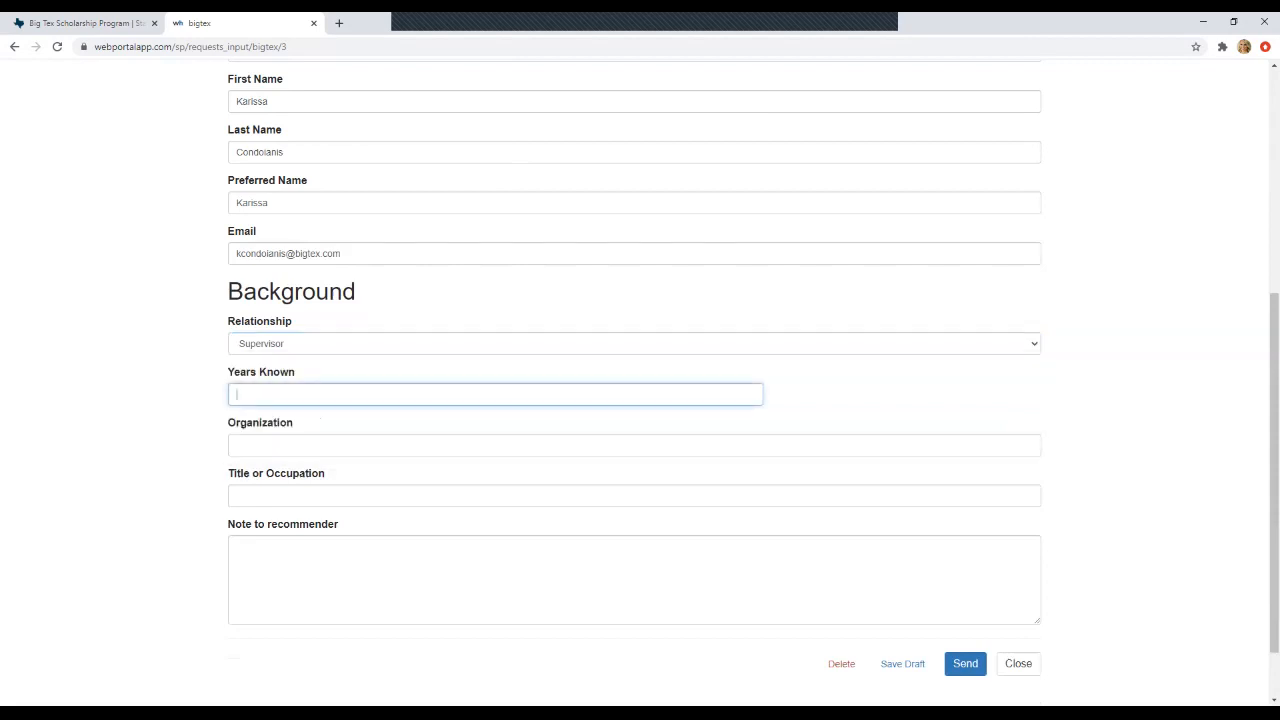
text(4)
key(Tab)
text(B)
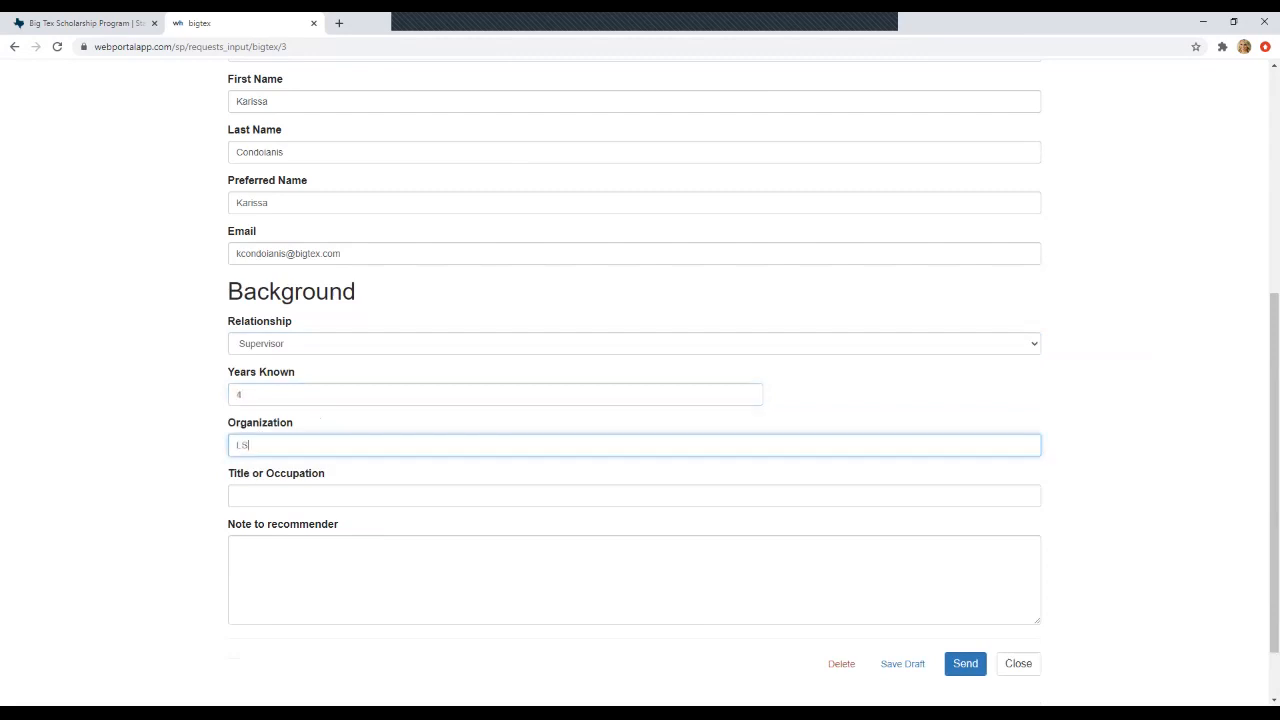
text(tate Fair of Texas)
key(Tab)
text(SVPO)
key(BackSpace)
key(BackSpace)
text(P of Public)
key(BackSpace)
key(BackSpace)
key(BackSpace)
key(BackSpace)
key(BackSpace)
text(ublic Relations)
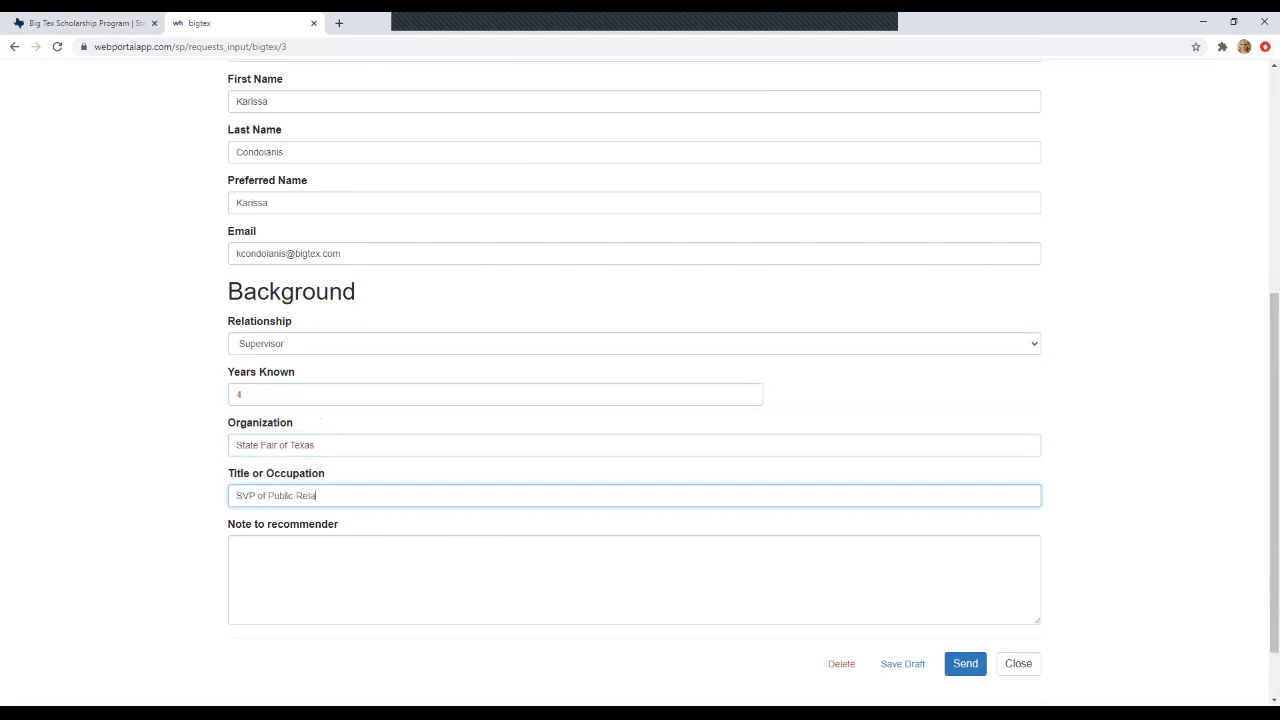
- Write a recommender note greeting them and asking for a Big Tex Scholarship Program recommendation
click(237, 546)
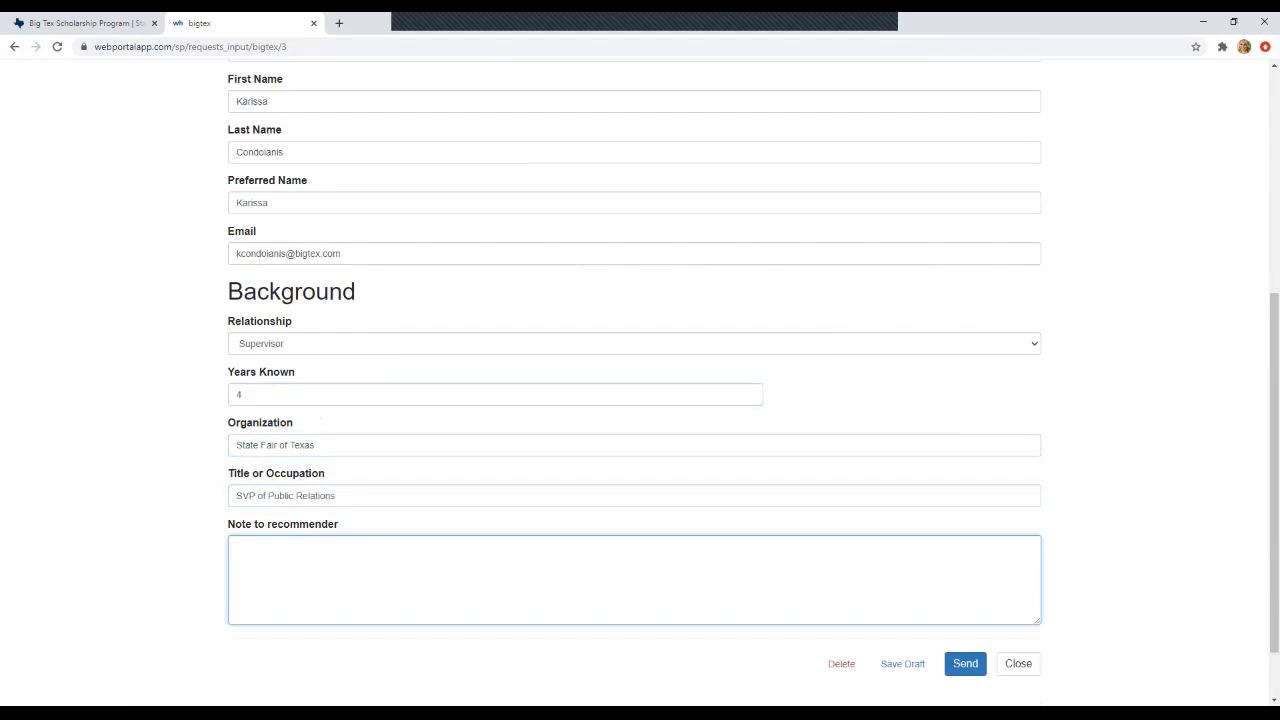
text(Hi Karissa,)
key(Return)
text(I am applying for the Big Tex Scholarship)
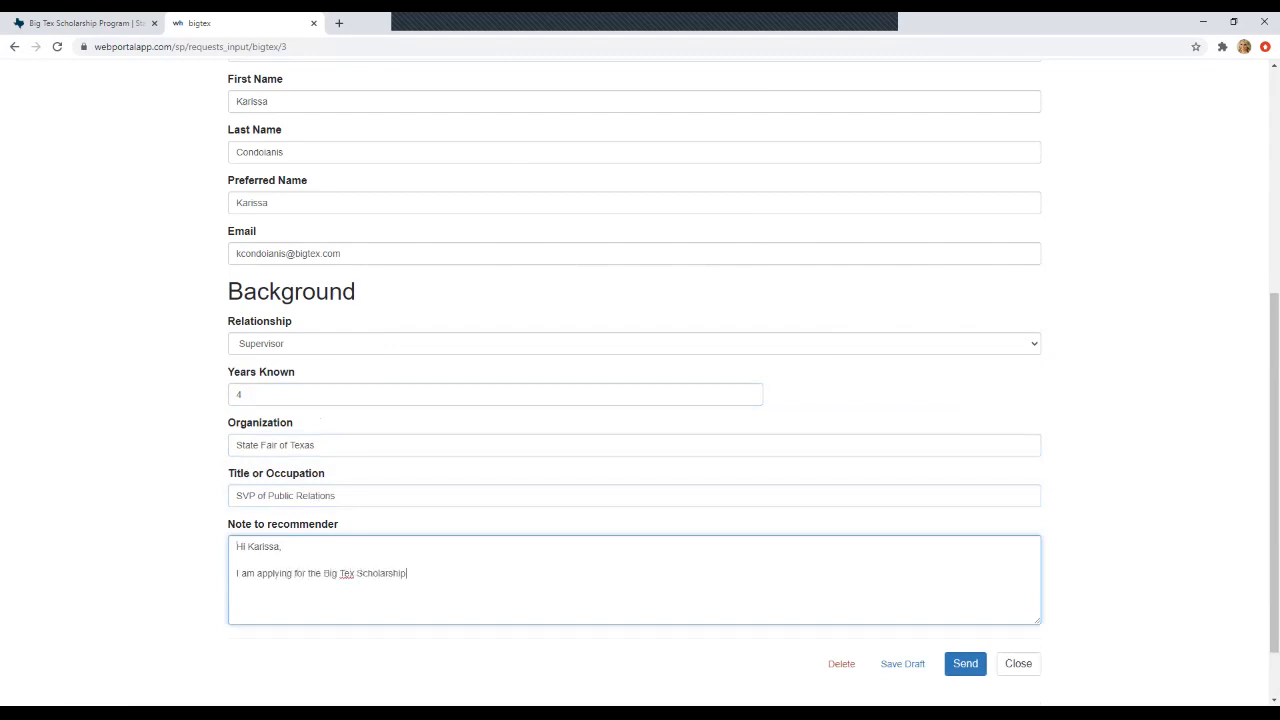
text( Program, )
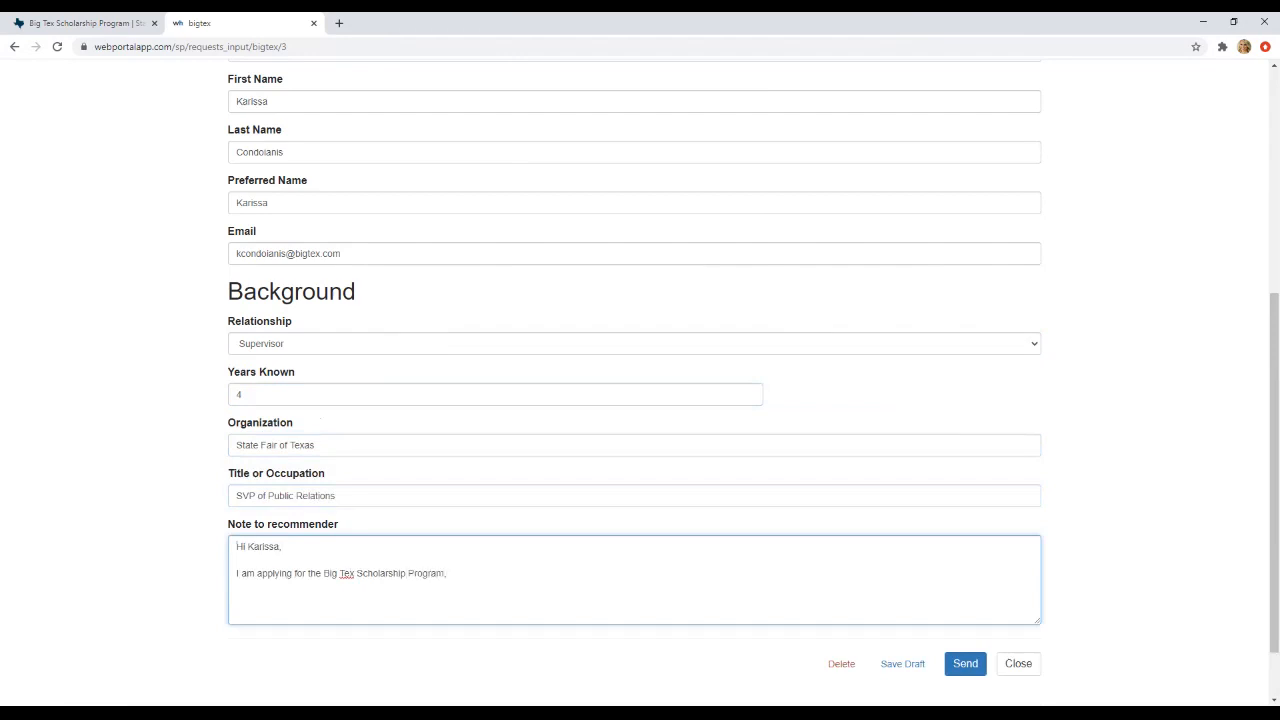
text(Would you)
text( be so kind to)
text( recommend me)
text( for this oppor)
text(tunity?)
text(Thank you so muc)
text(h in advance.)
text(Taylor)
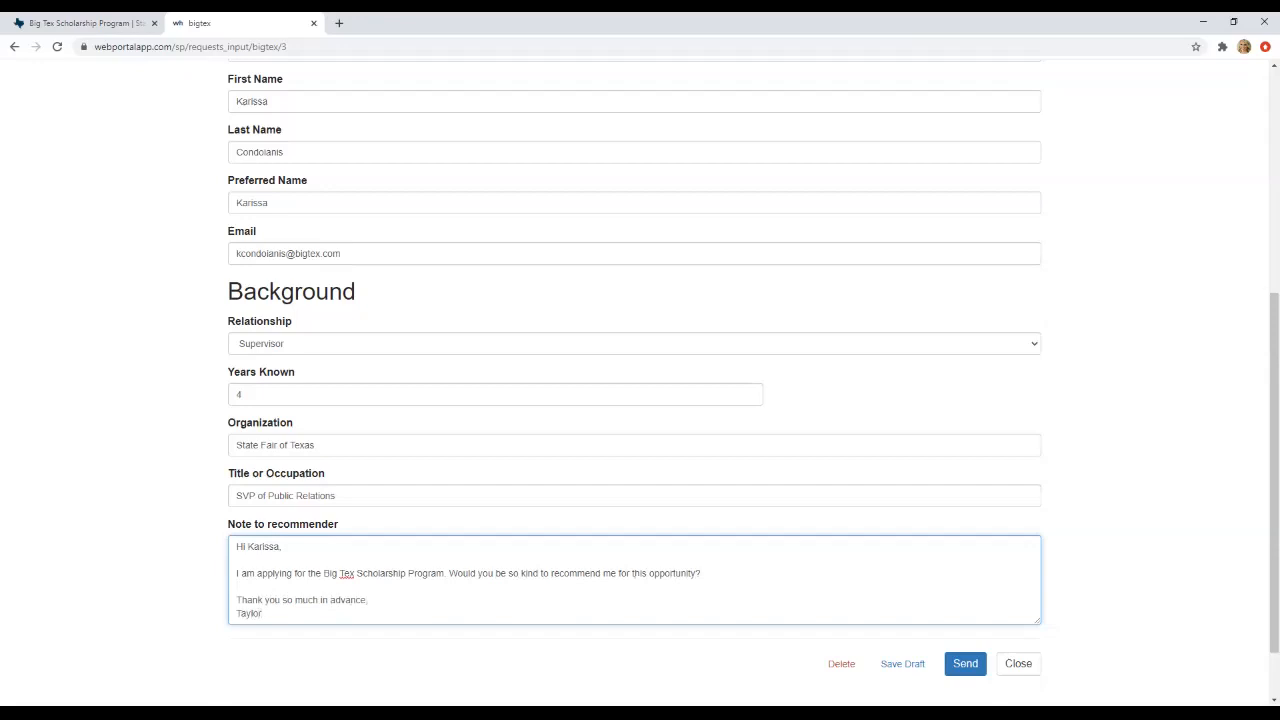
- Check the recommender's email address, then save the recommendation request with Save Draft
scroll(640, 380, up, 4)
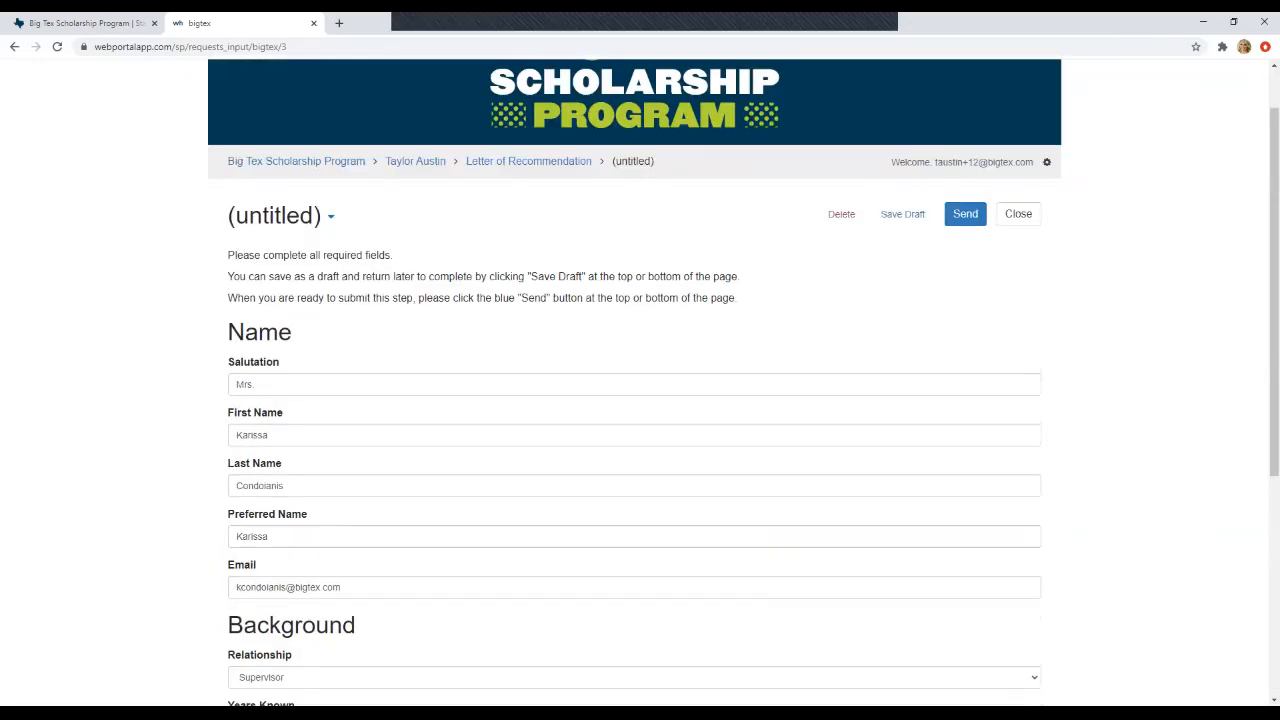
scroll(640, 380, down, 5)
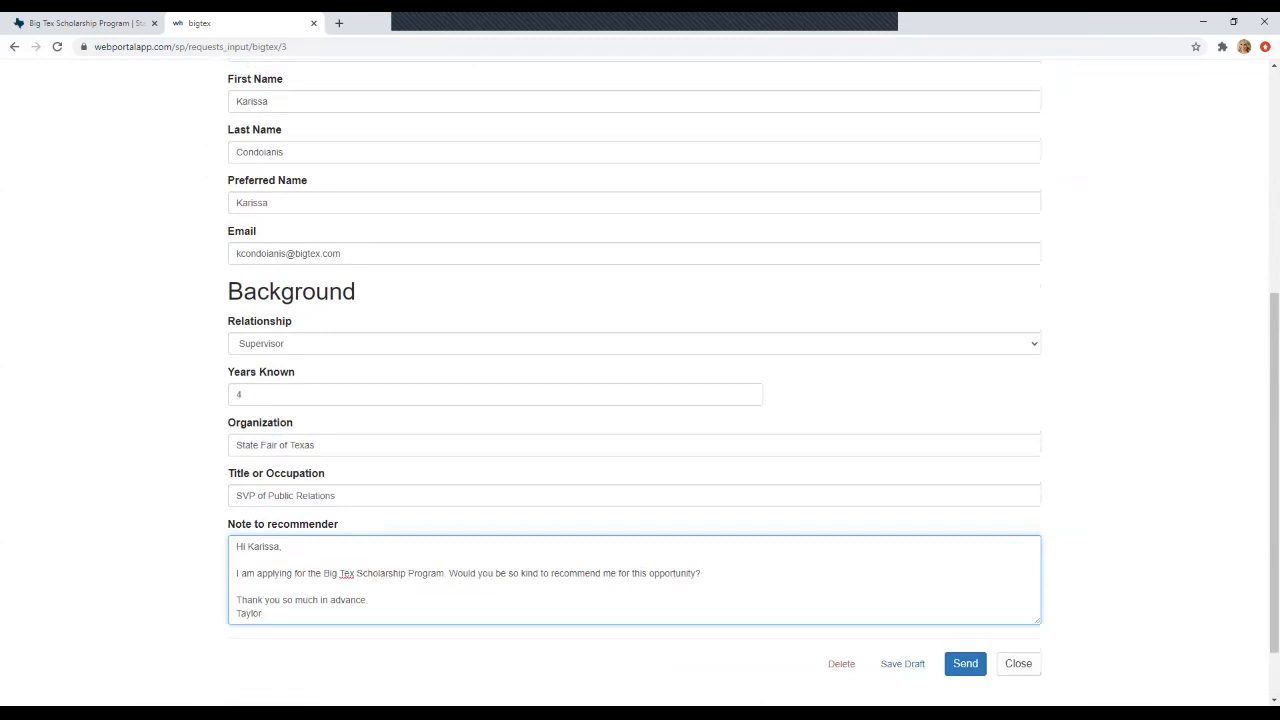
scroll(640, 380, up, 3)
click(341, 453)
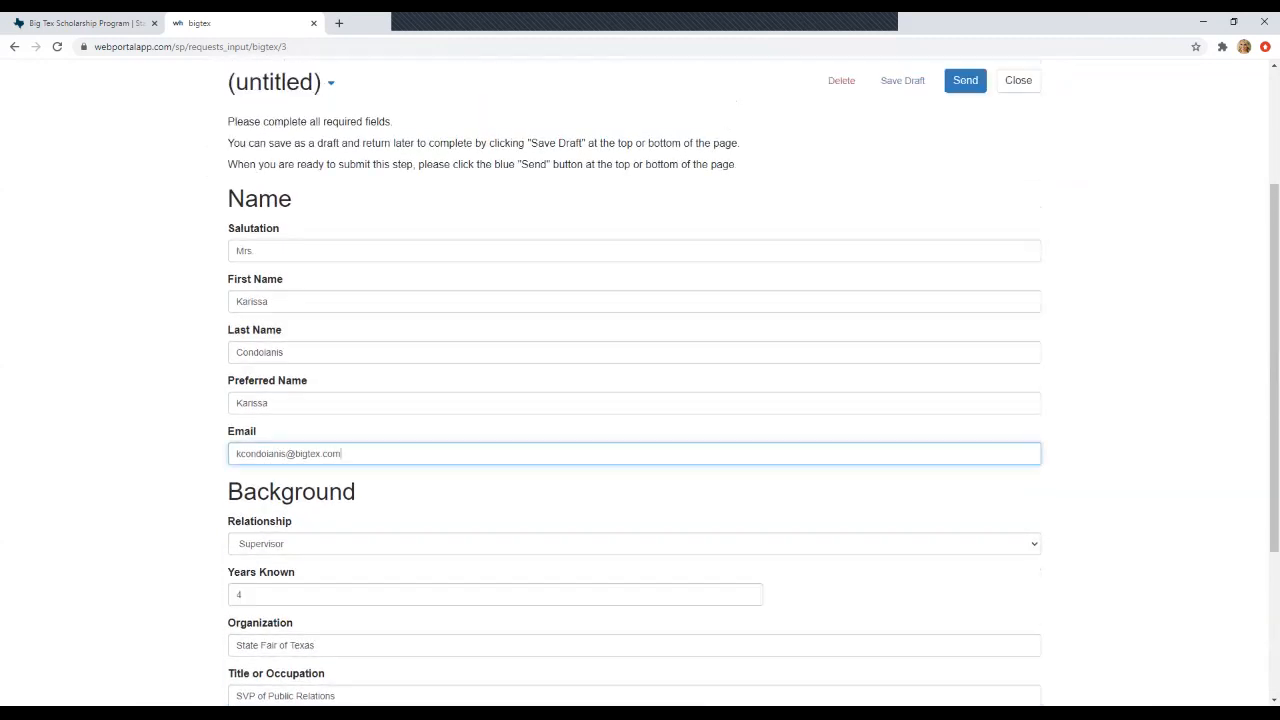
scroll(902, 589, down, 5)
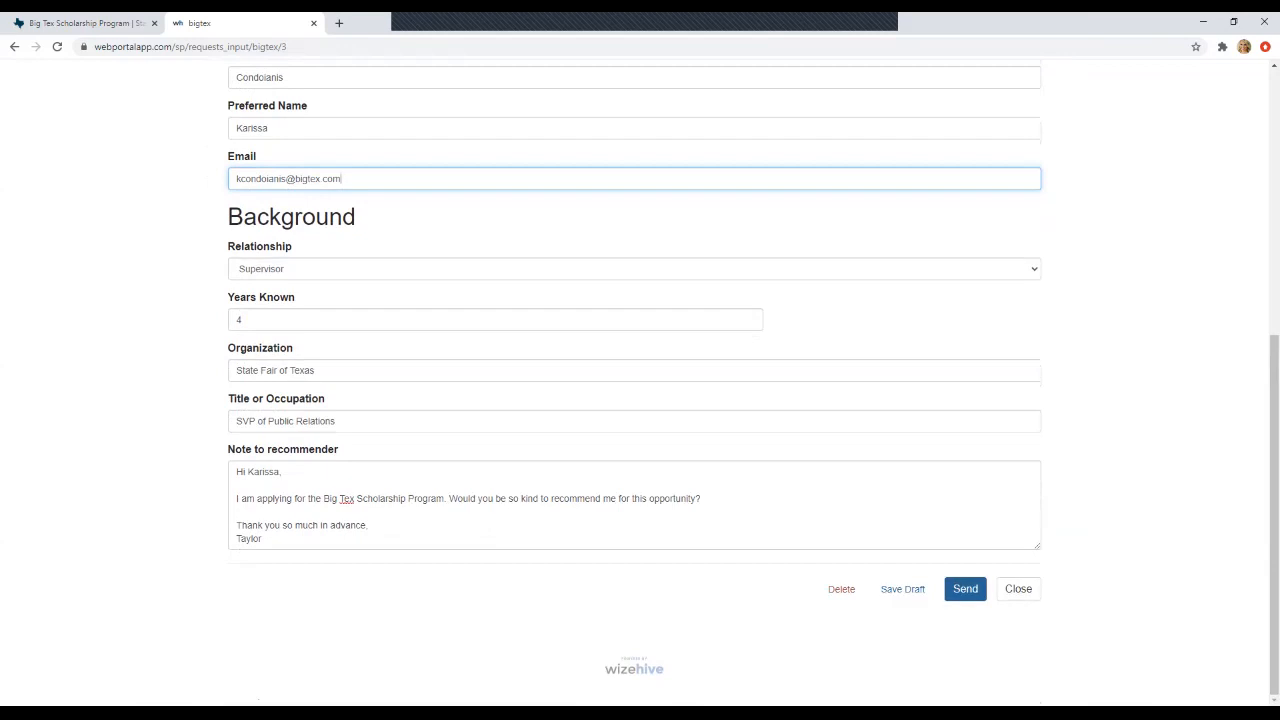
click(965, 589)
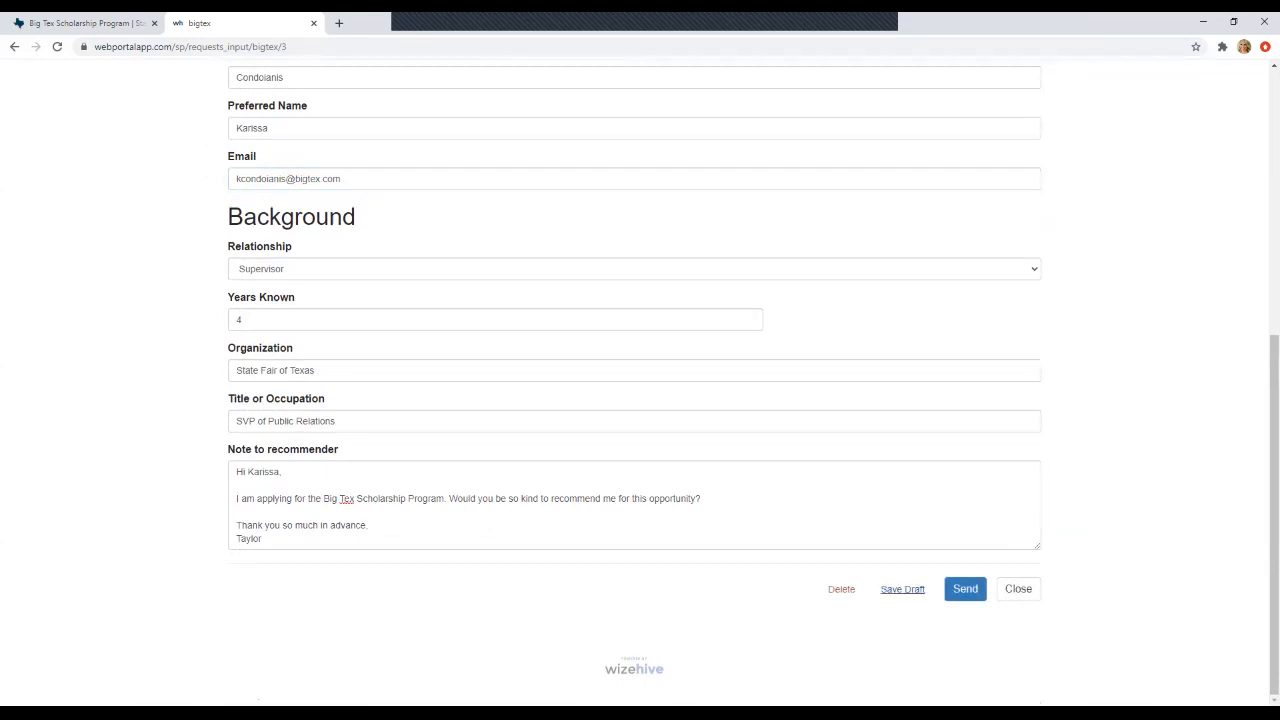
scroll(634, 382, up, 5)
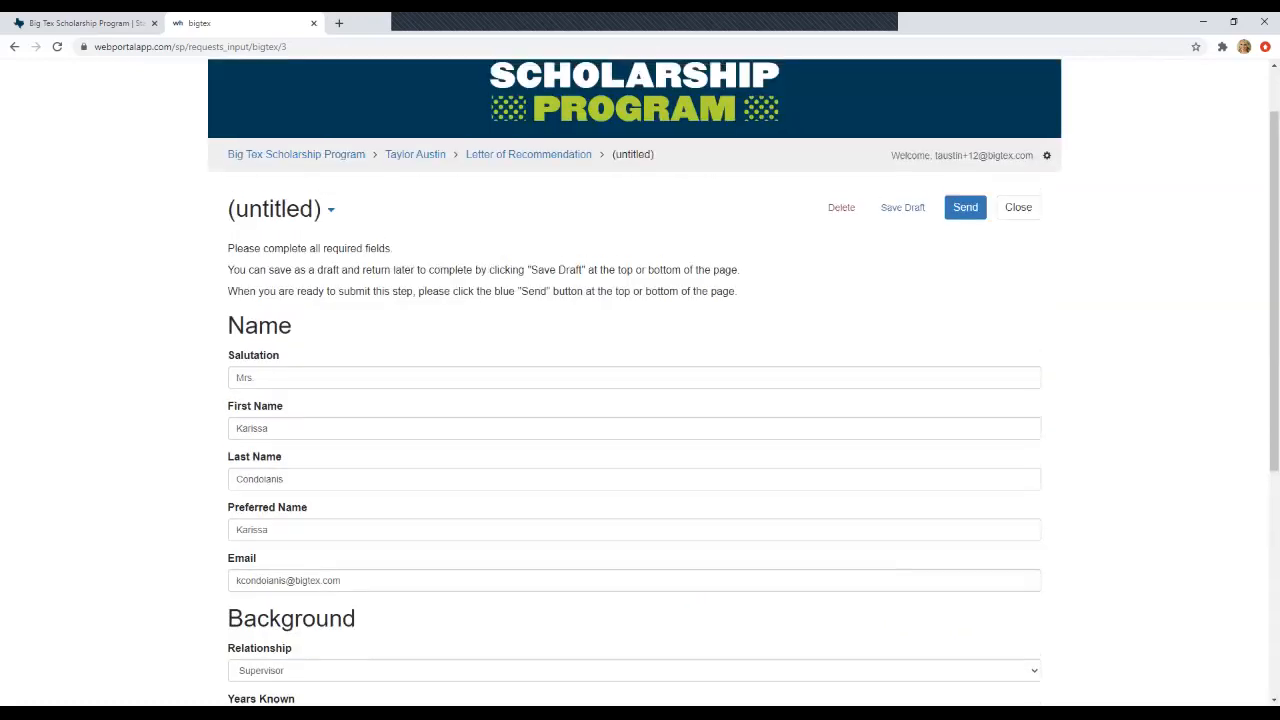
scroll(634, 382, down, 5)
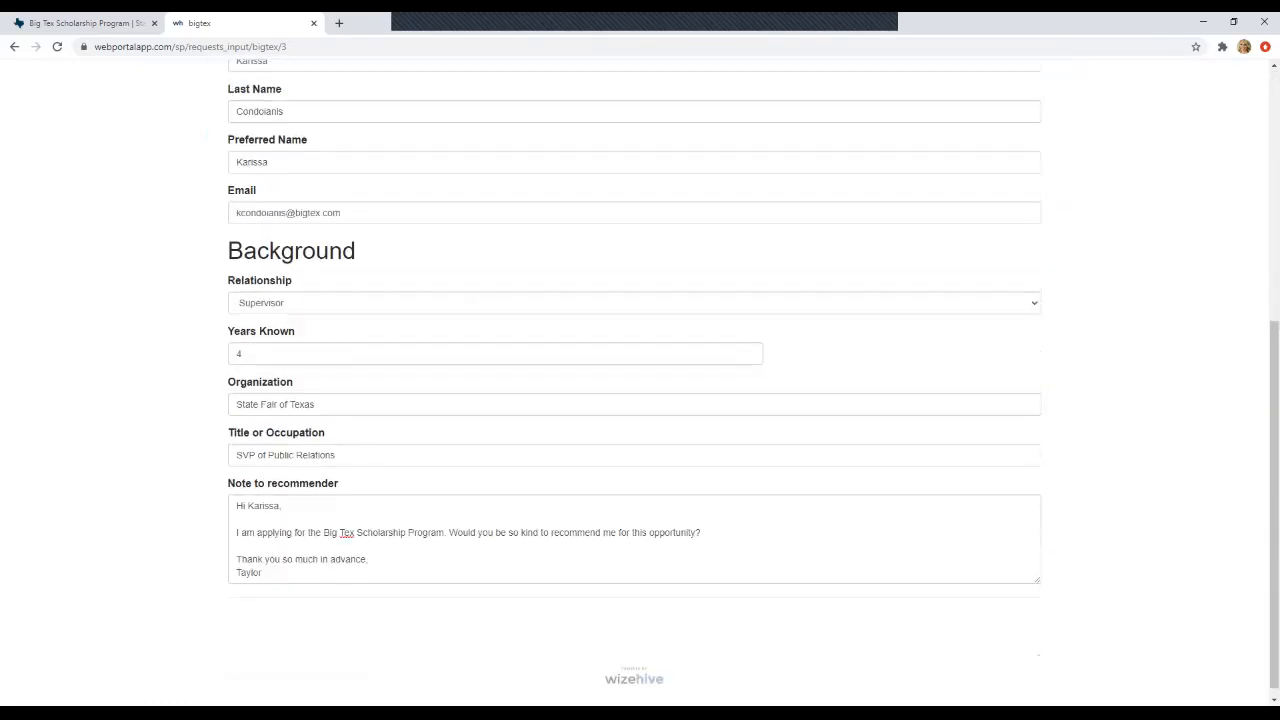
- Close the form, confirm the new draft in the Letter of Recommendation list, and go back to the Big Tex Scholarship Program home page
click(1018, 655)
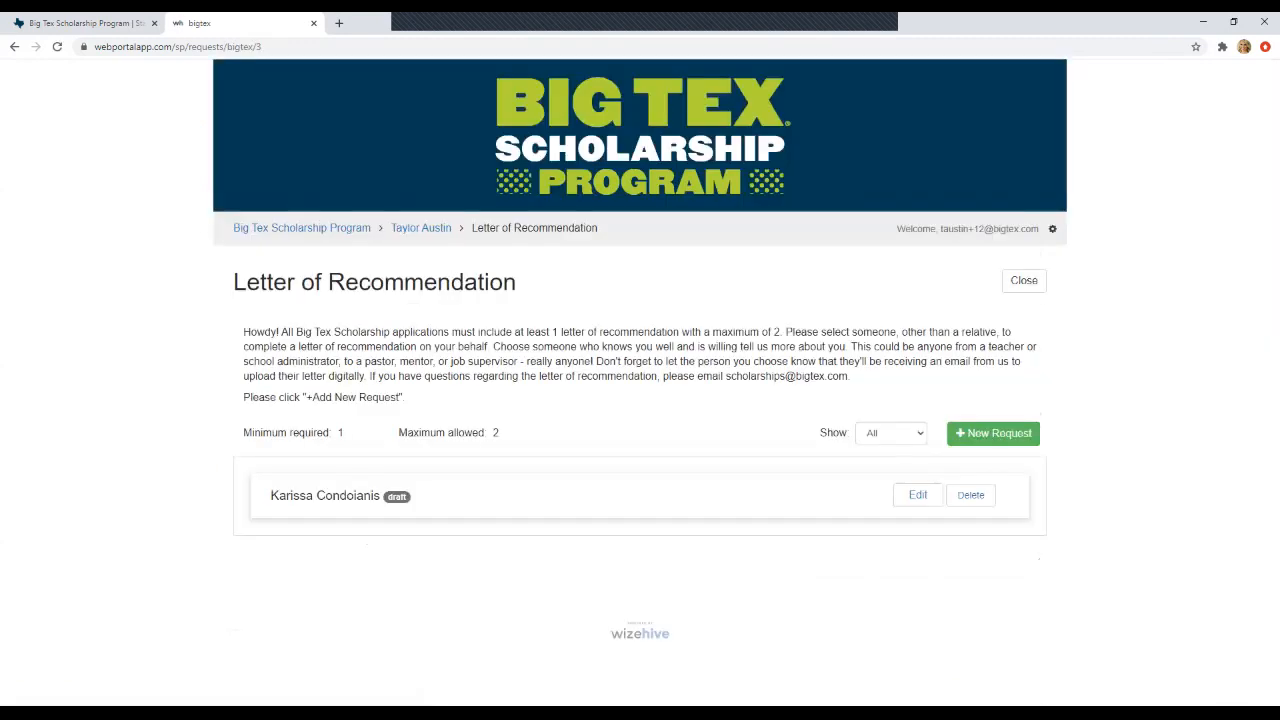
drag(278, 496, 386, 496)
click(397, 497)
click(301, 228)
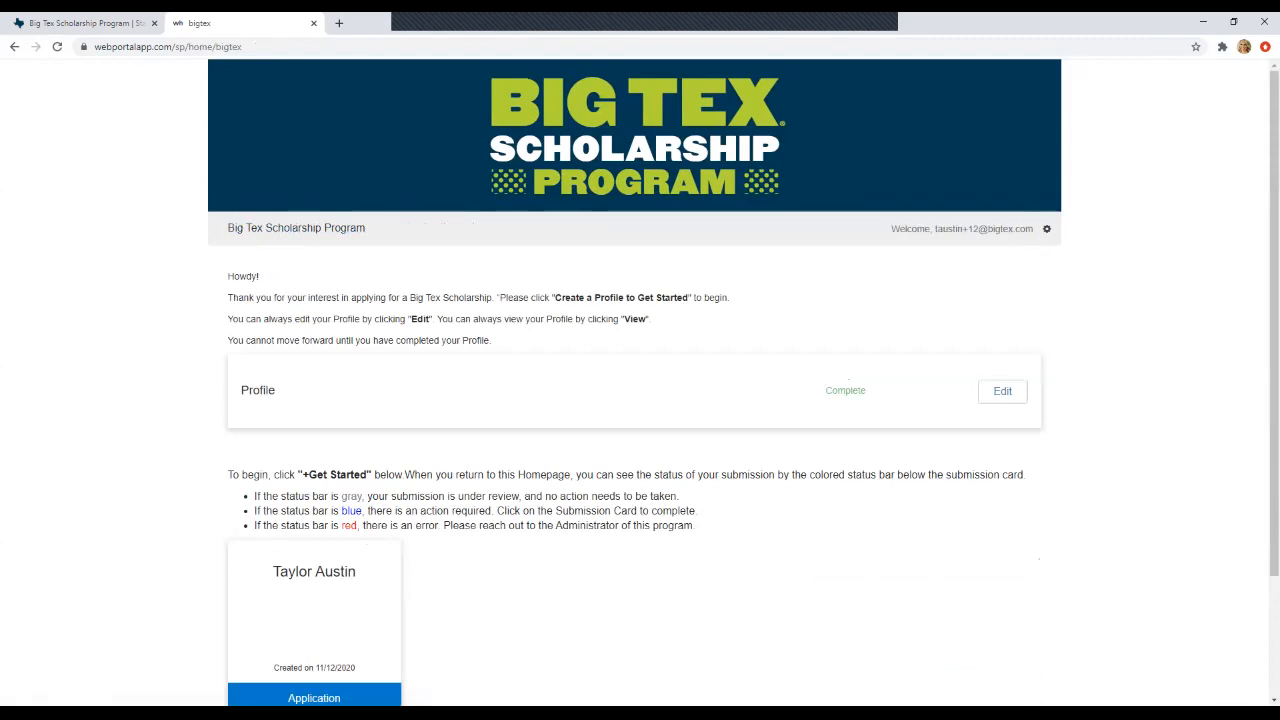
- Open the submission card's Application workflow: Application Complete, Letter of Recommendation Action Required
scroll(640, 400, down, 2)
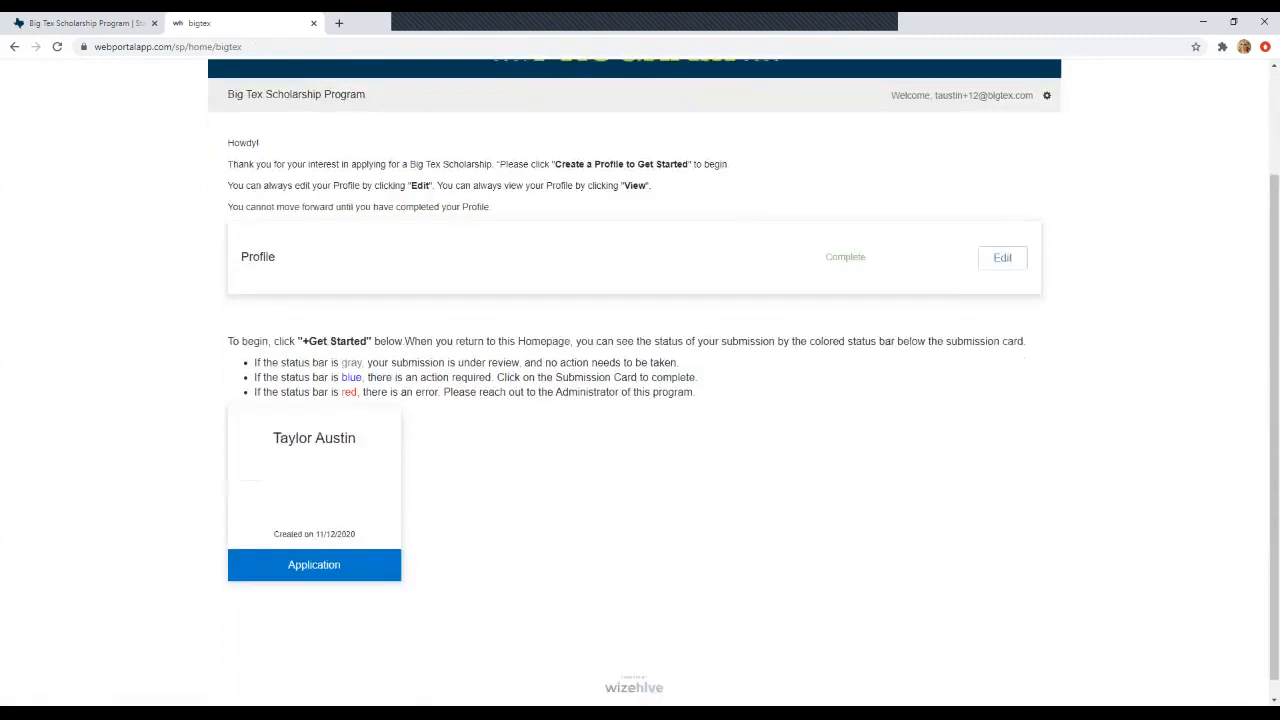
scroll(314, 640, up, 1)
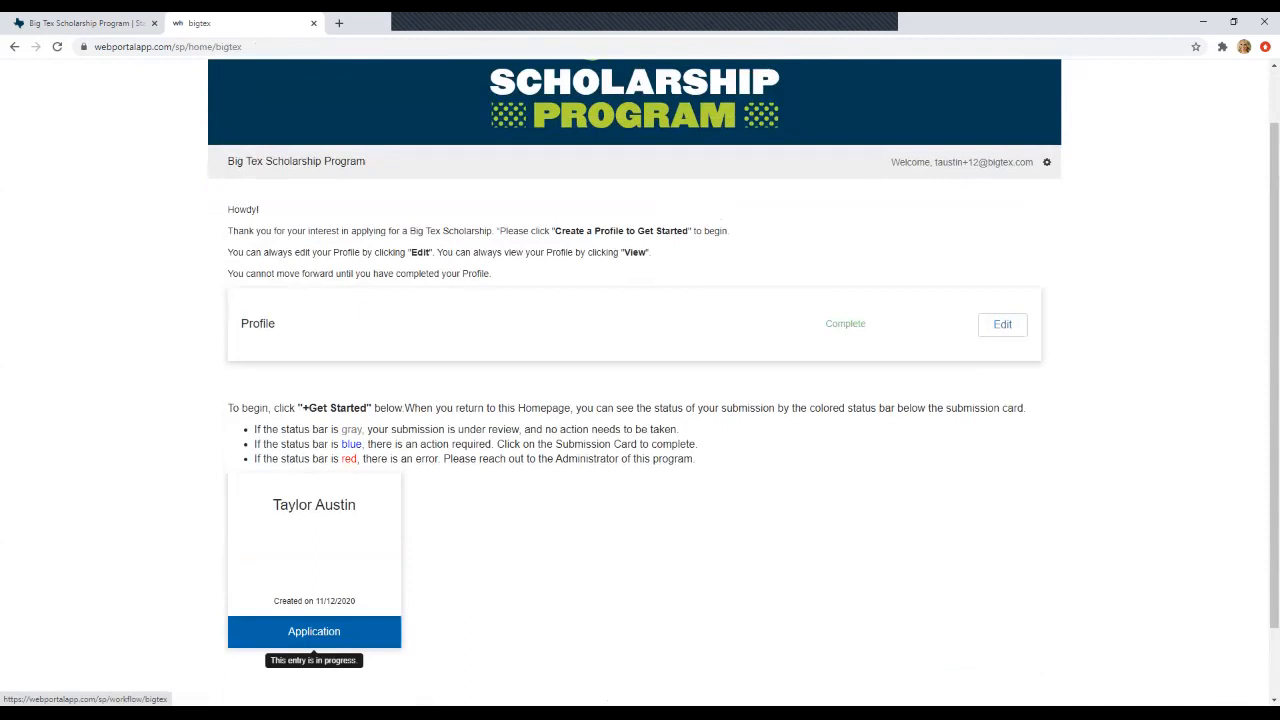
click(314, 635)
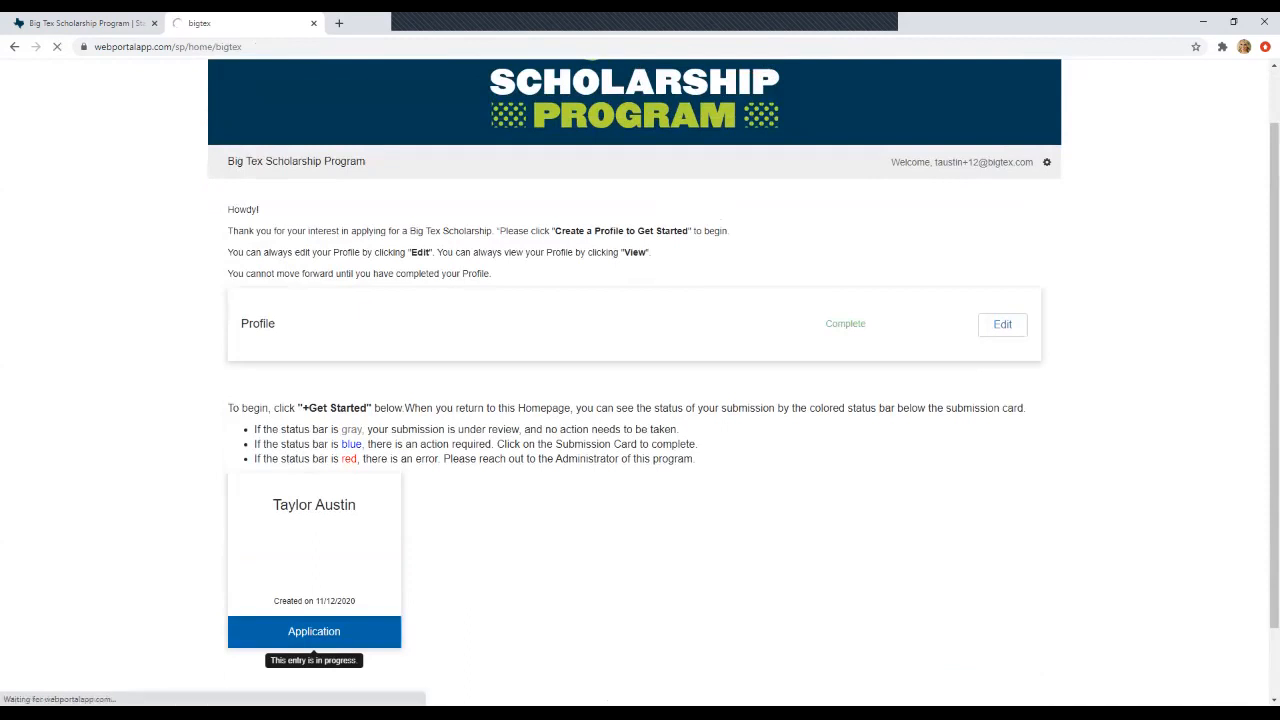
scroll(314, 645, down, 2)
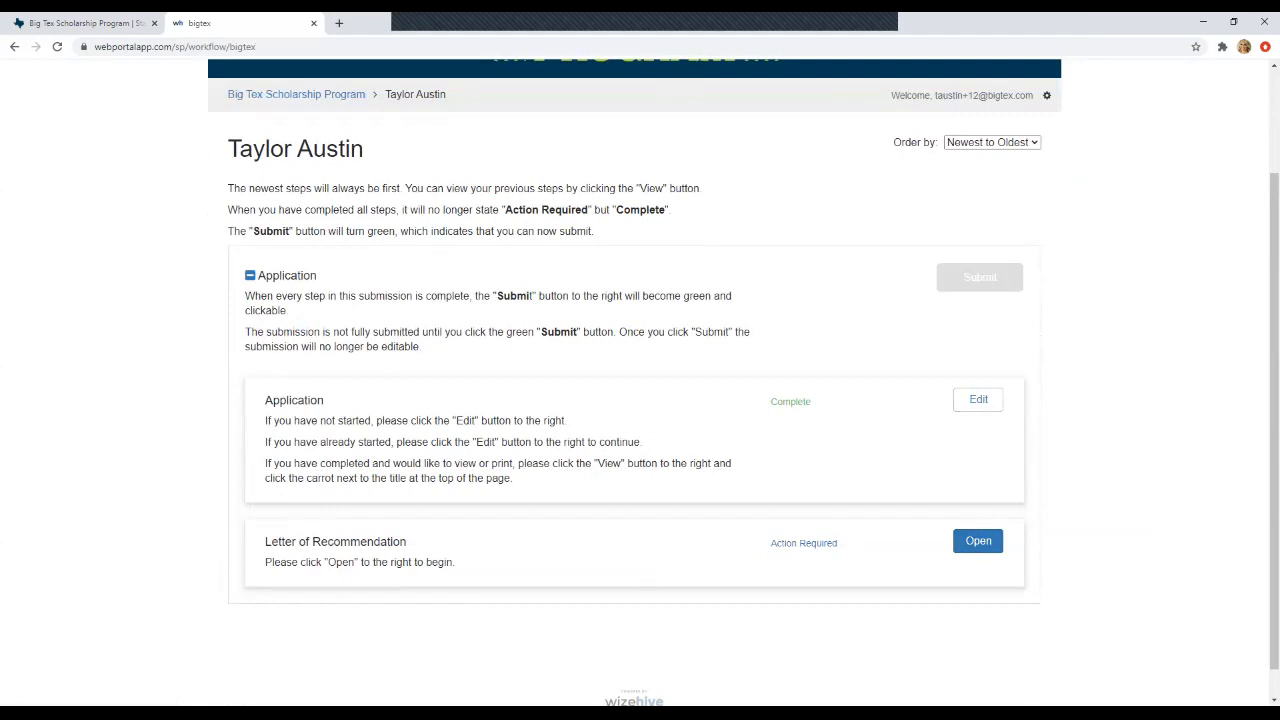
scroll(640, 380, down, 1)
scroll(640, 380, up, 2)
scroll(640, 380, down, 2)
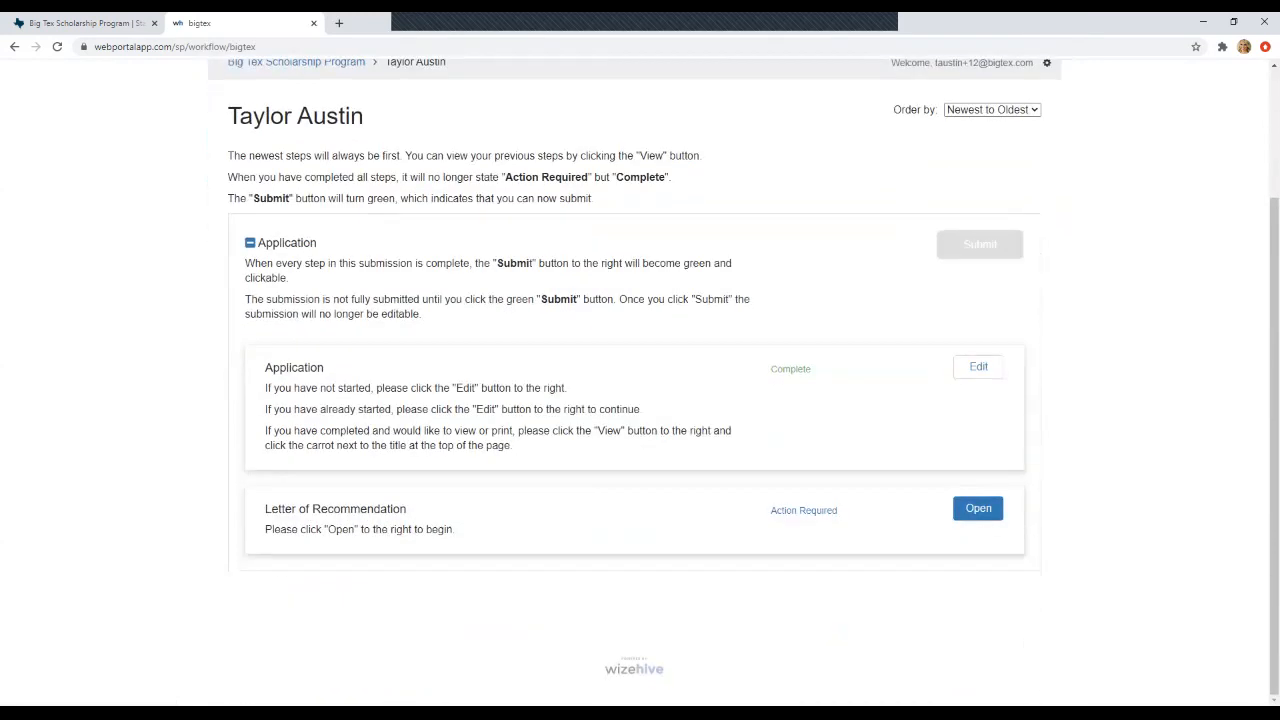